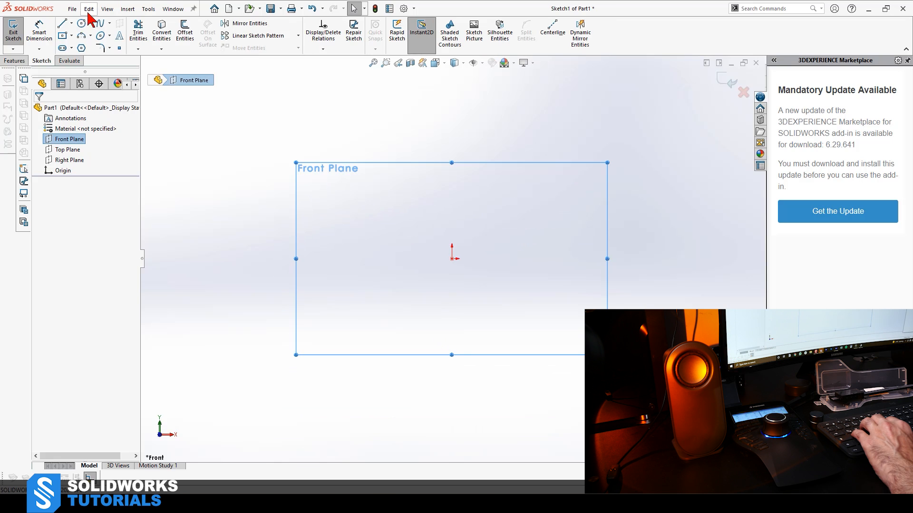
# Sketch a center rectangle about 78 mm wide and 132 mm high, centred on the origin of the Front Plane.
pyautogui.click(63, 36)
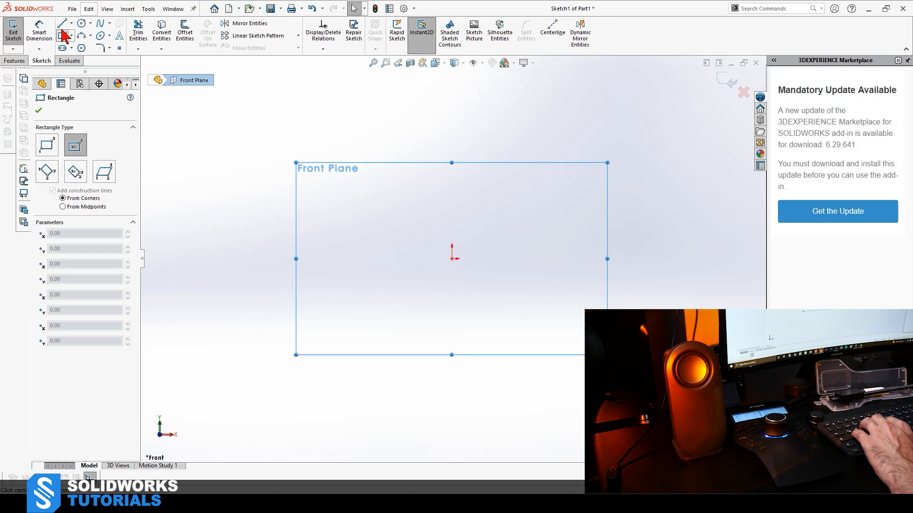
pyautogui.click(451, 259)
pyautogui.click(519, 143)
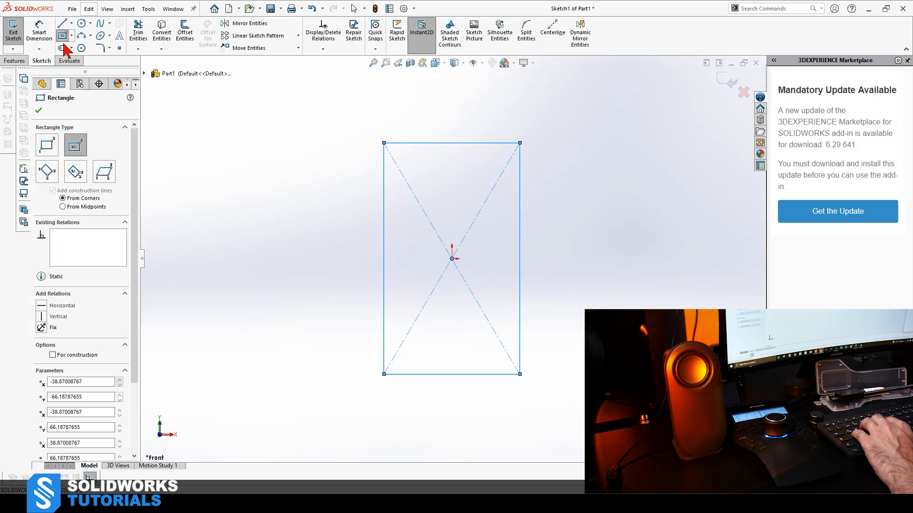
# Extrude the rectangle 50 mm with an 11-degree outward draft.
pyautogui.click(14, 61)
pyautogui.click(17, 33)
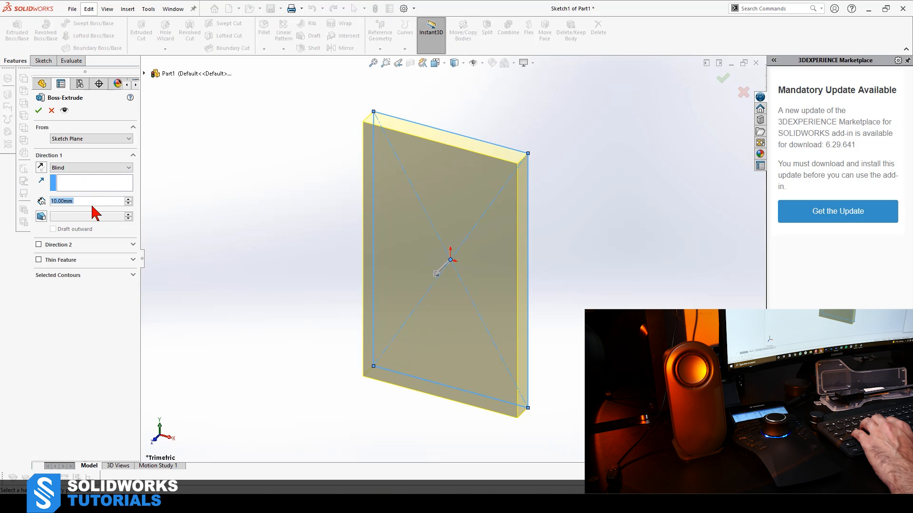
pyautogui.press('Return')
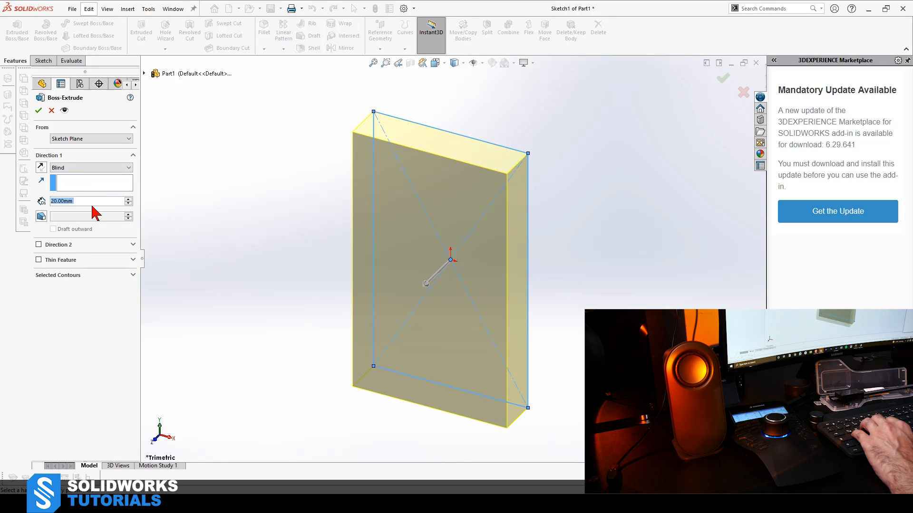
pyautogui.press('Return')
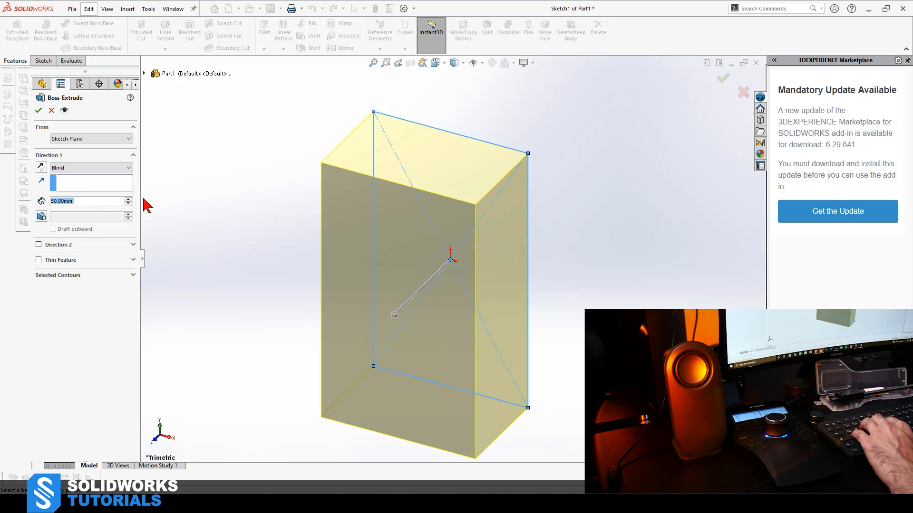
pyautogui.click(41, 219)
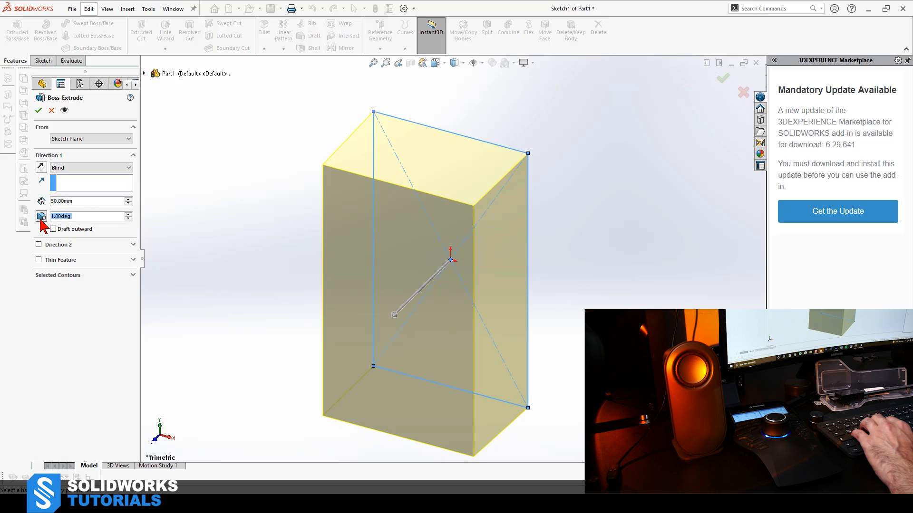
pyautogui.click(53, 230)
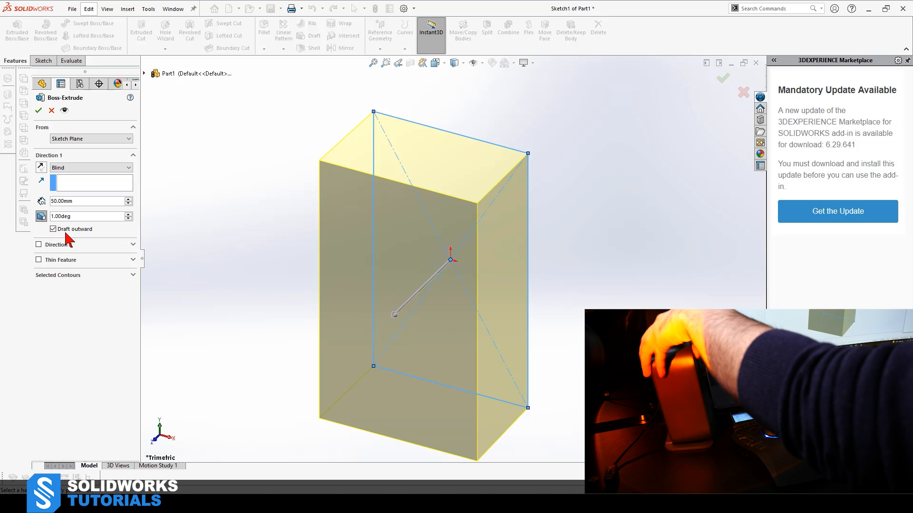
pyautogui.click(128, 213)
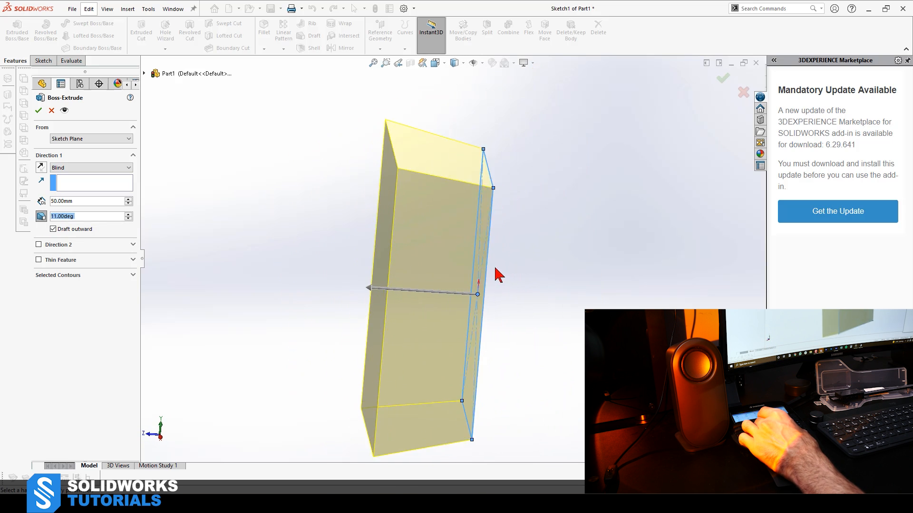
pyautogui.press('Return')
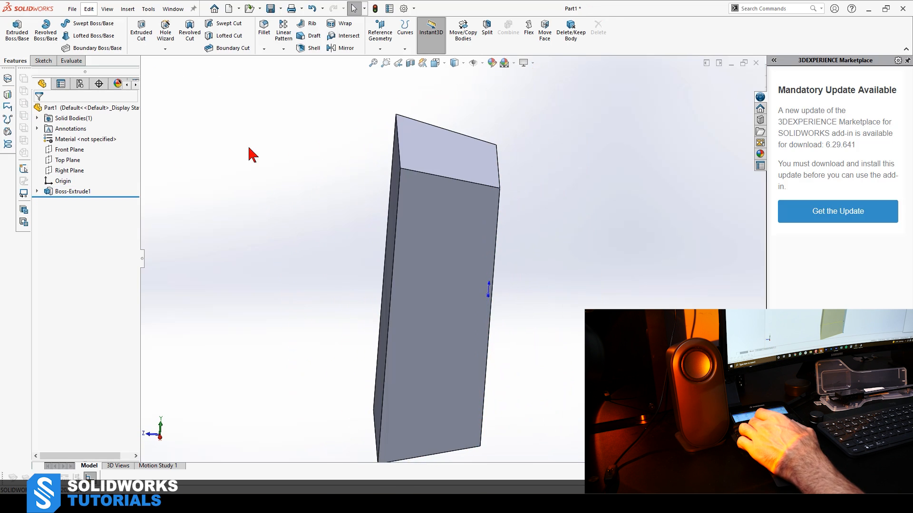
# Add a variable-radius fillet to an upper front-to-back edge of the block, 40 mm at the larger face and 10 mm at the smaller one.
pyautogui.click(264, 27)
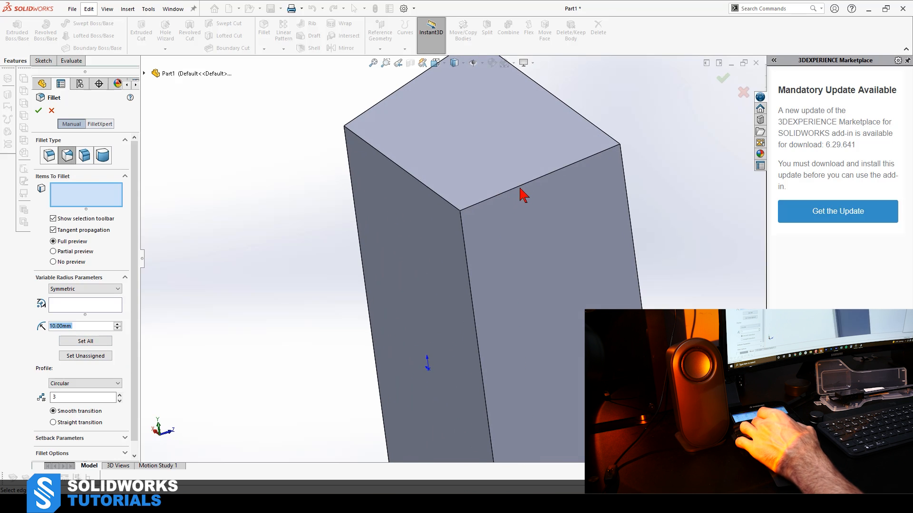
pyautogui.click(520, 189)
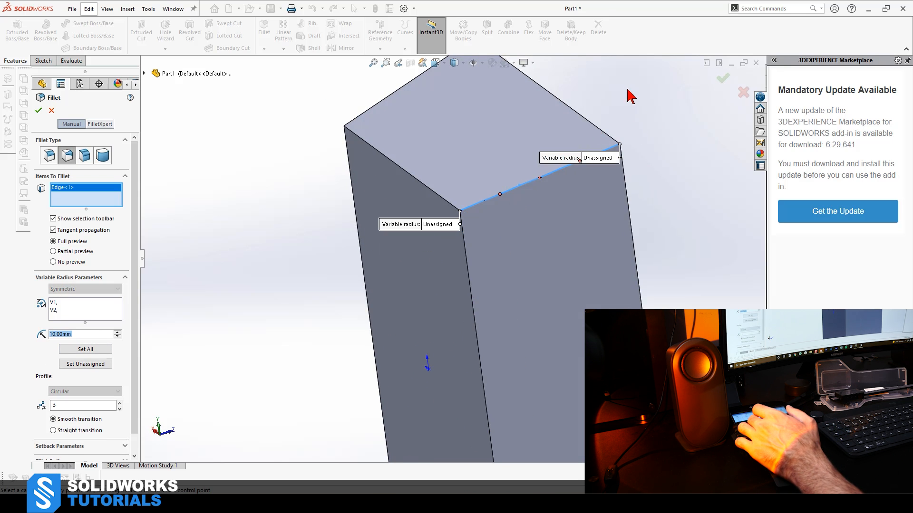
pyautogui.click(58, 305)
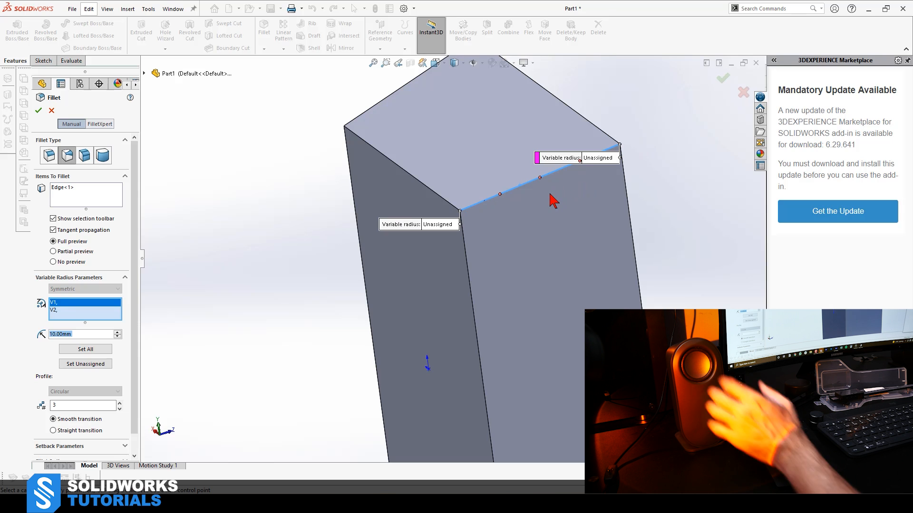
pyautogui.write('50')
pyautogui.press('Return')
pyautogui.write('40')
pyautogui.press('Return')
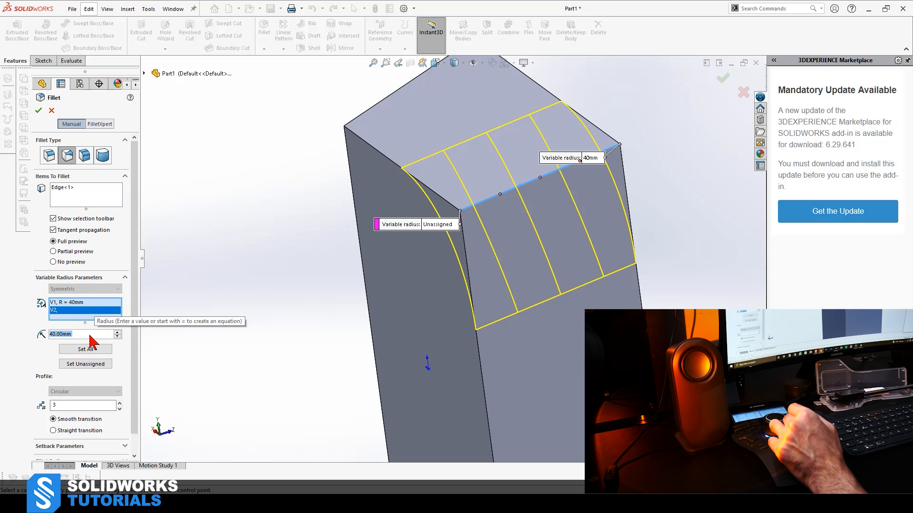
pyautogui.write('10')
pyautogui.press('Return')
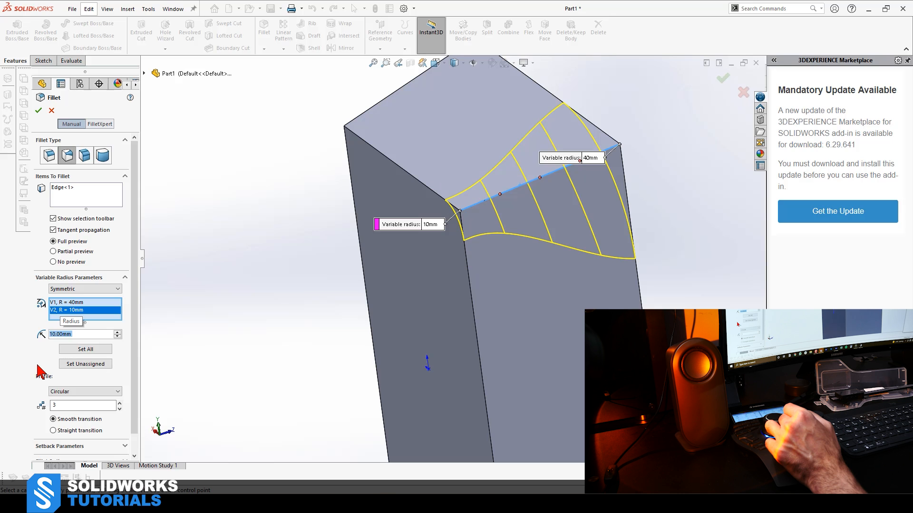
pyautogui.press('Return')
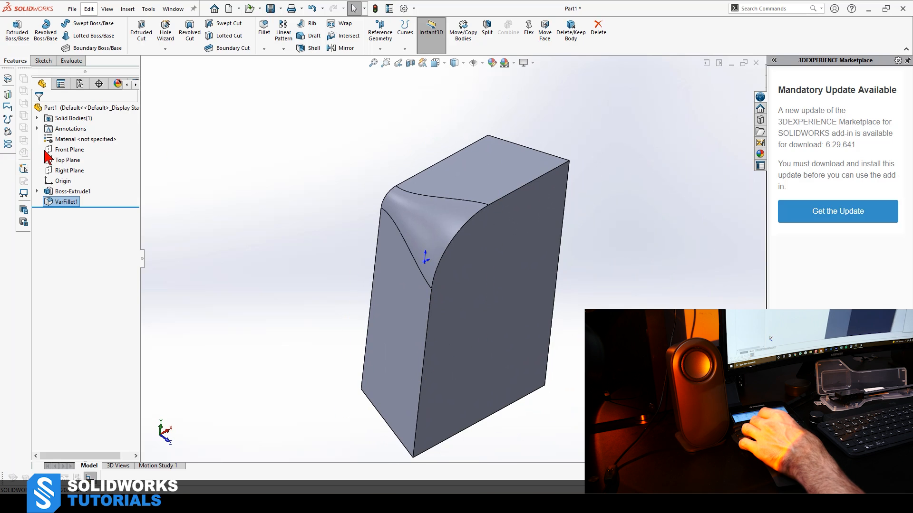
# Mirror the variable-radius fillet about the Top Plane, and mirror the filleted corners about the Right Plane.
pyautogui.click(333, 48)
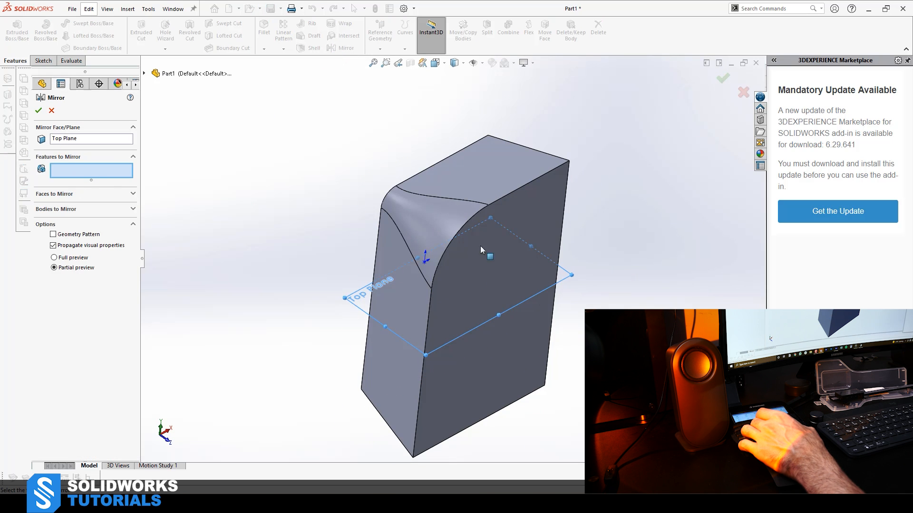
pyautogui.click(442, 224)
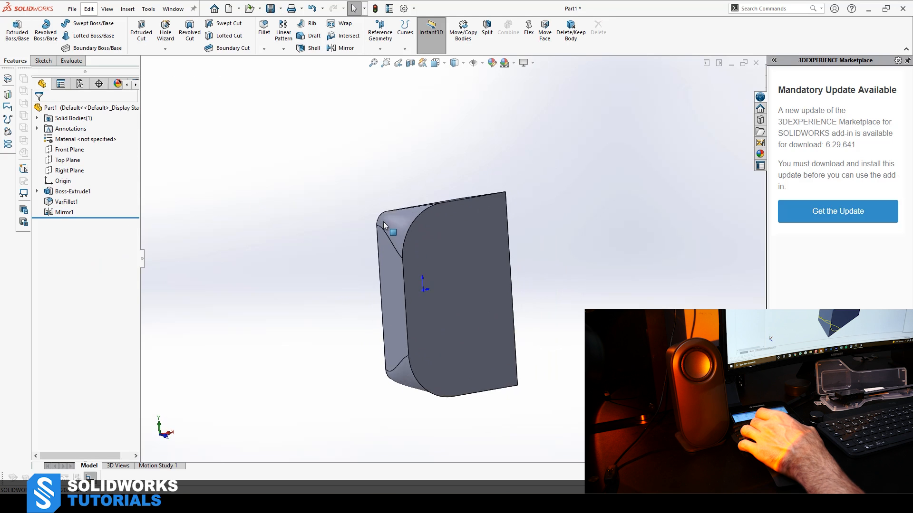
pyautogui.click(69, 172)
pyautogui.click(341, 49)
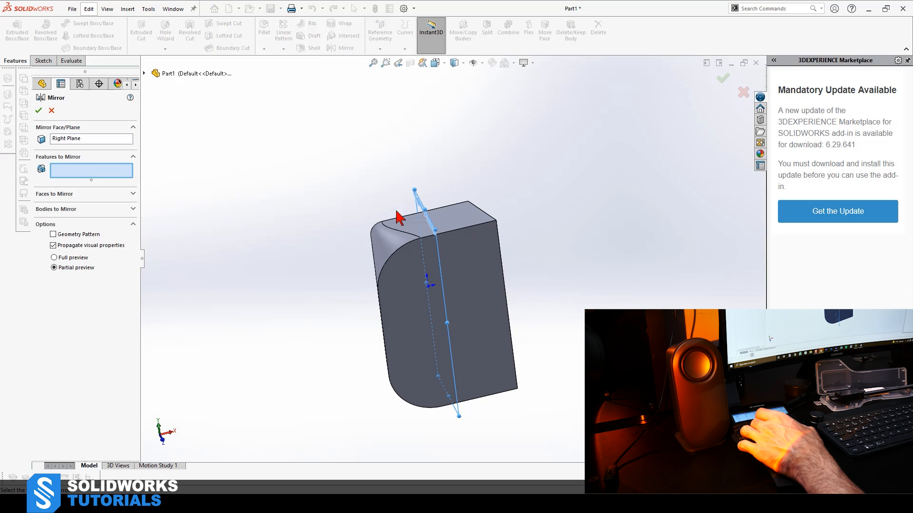
pyautogui.click(373, 215)
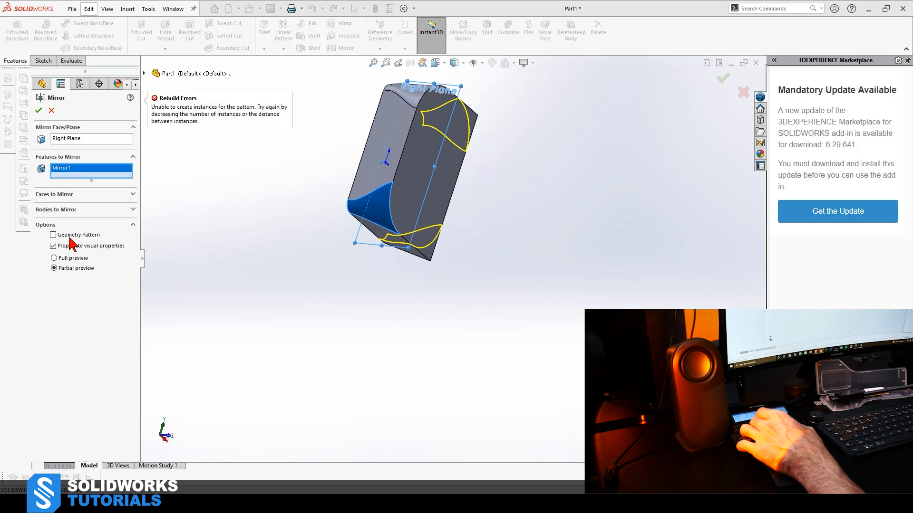
pyautogui.click(40, 113)
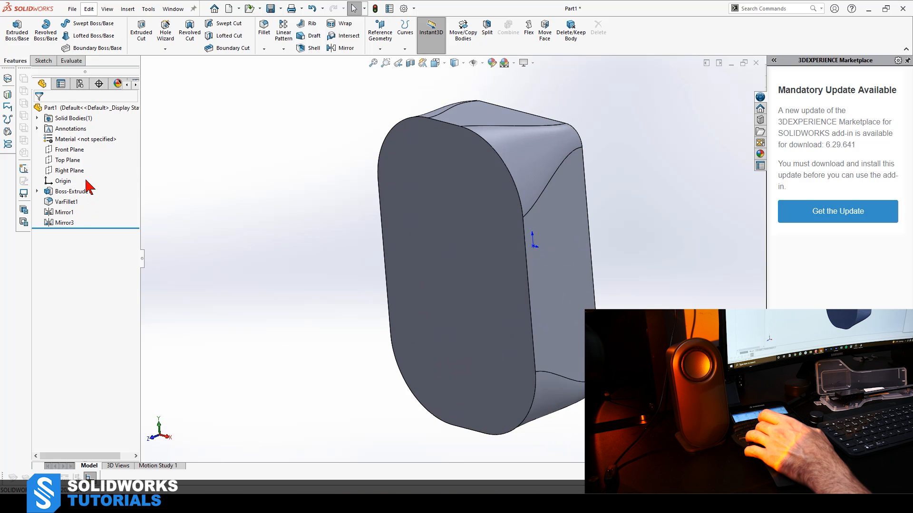
# Delete the extruded block with its dependent fillet and mirror features, and delete its leftover rectangle sketch.
pyautogui.click(75, 191)
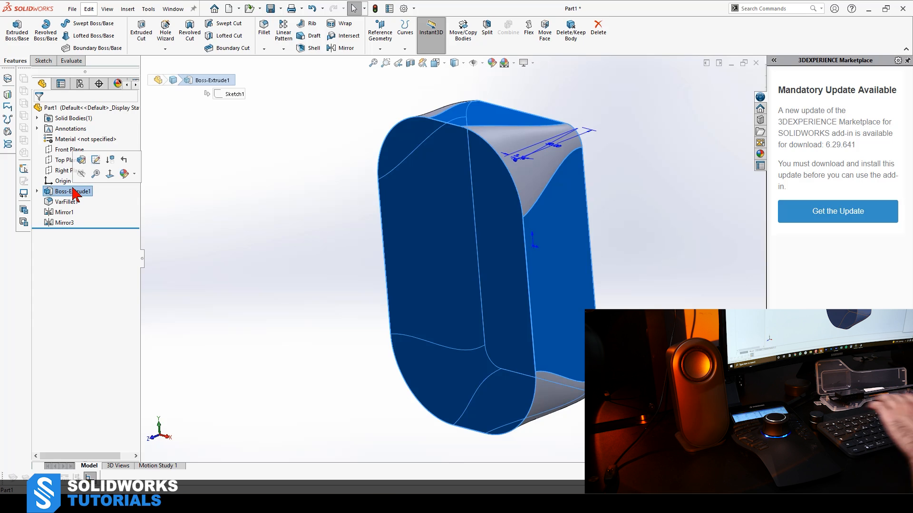
pyautogui.press('Delete')
pyautogui.click(71, 183)
pyautogui.press('Delete')
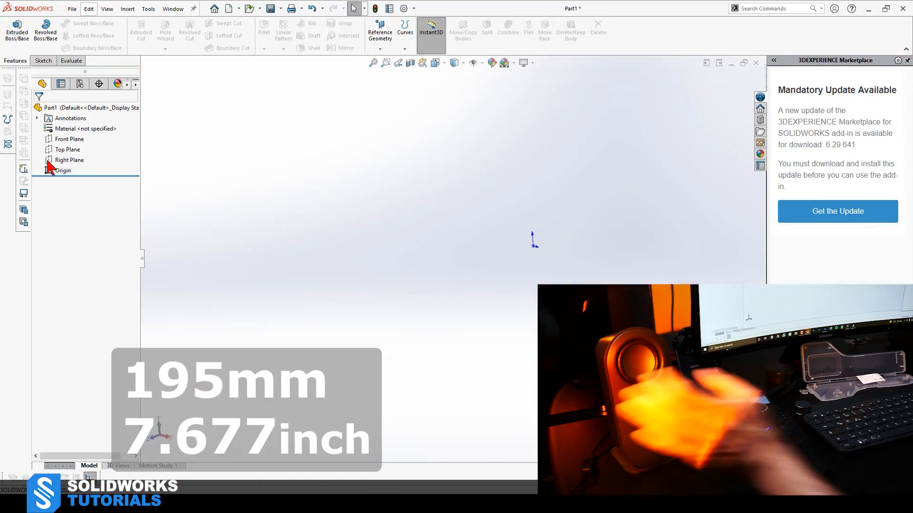
# Sketch a vertical centerpoint straight slot on the Front Plane, centred on the origin, about 85 mm wide with arc centres about 99 mm apart.
pyautogui.click(77, 139)
pyautogui.click(85, 121)
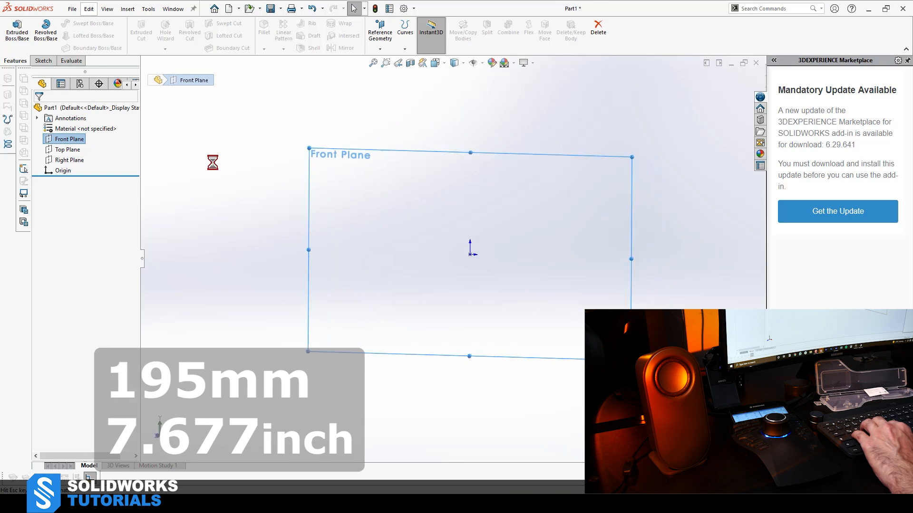
pyautogui.click(62, 48)
pyautogui.click(452, 260)
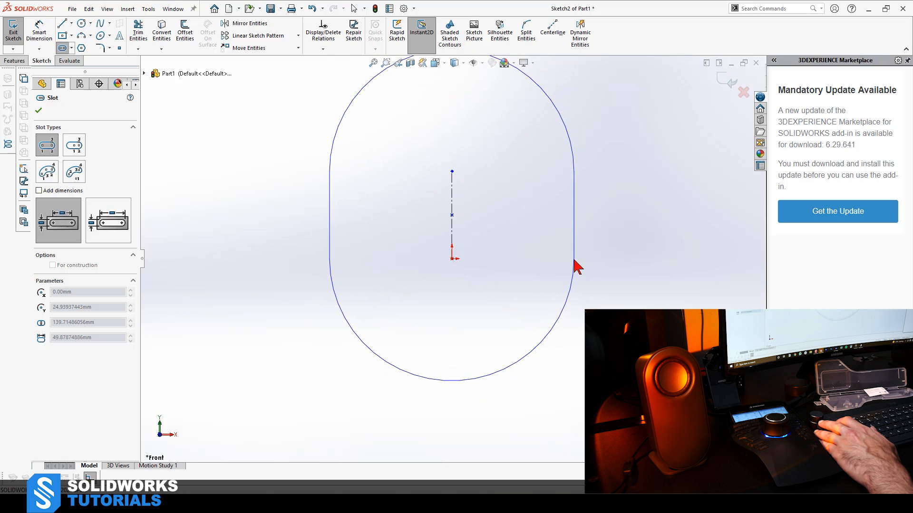
pyautogui.click(78, 148)
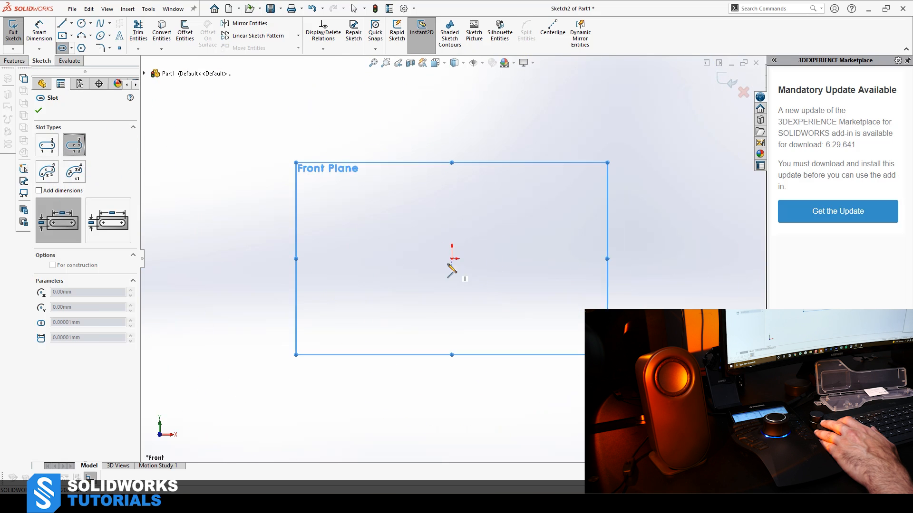
pyautogui.click(452, 259)
pyautogui.click(451, 173)
pyautogui.click(525, 187)
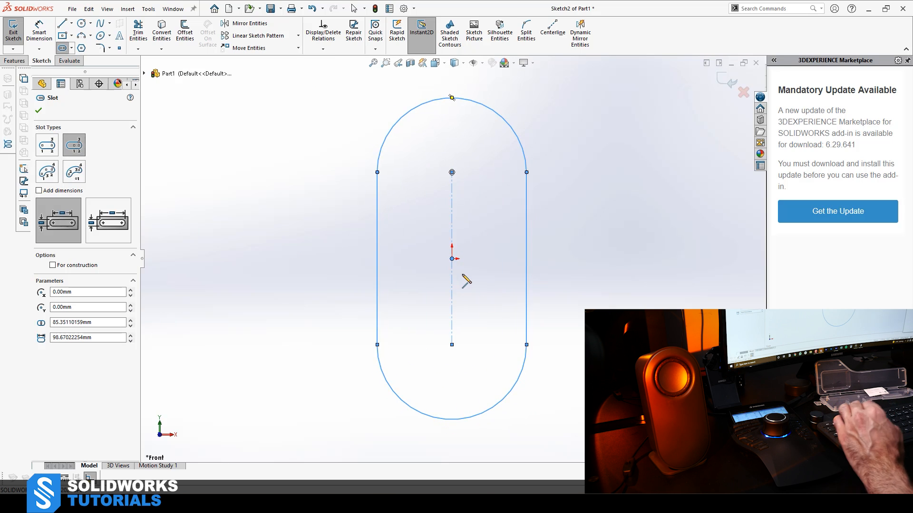
# Dimension the slot's overall height between its two end arcs and set it to 195 mm.
pyautogui.press('f')
pyautogui.press('z')
pyautogui.press('z')
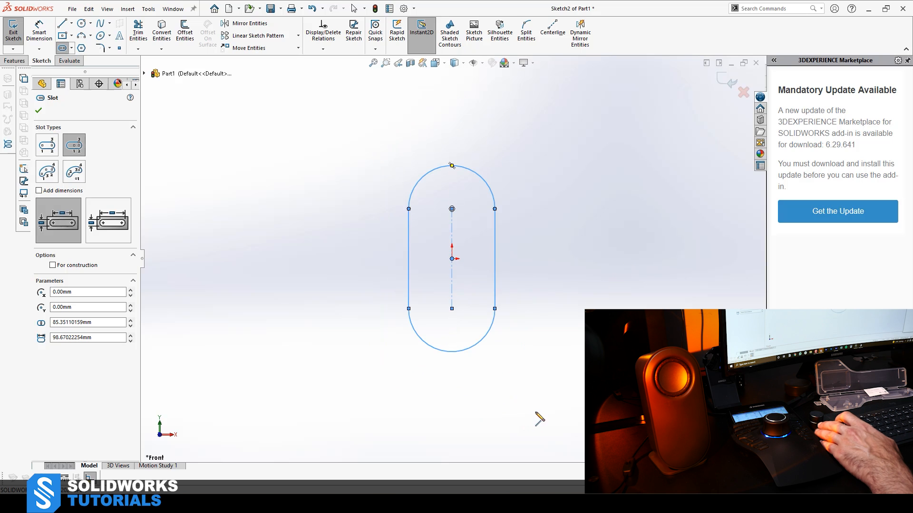
pyautogui.moveTo(543, 346); pyautogui.dragTo(525, 205, button='right')
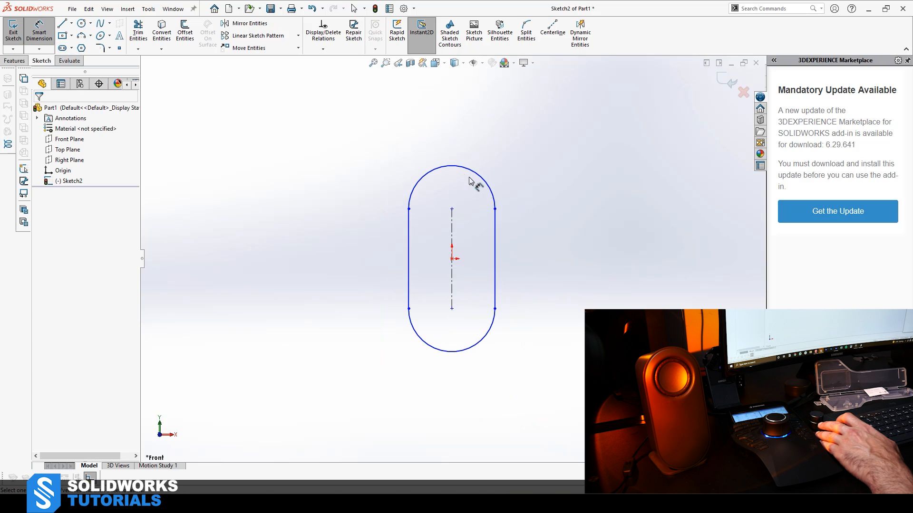
pyautogui.click(461, 169)
pyautogui.click(462, 350)
pyautogui.click(531, 266)
pyautogui.write('1')
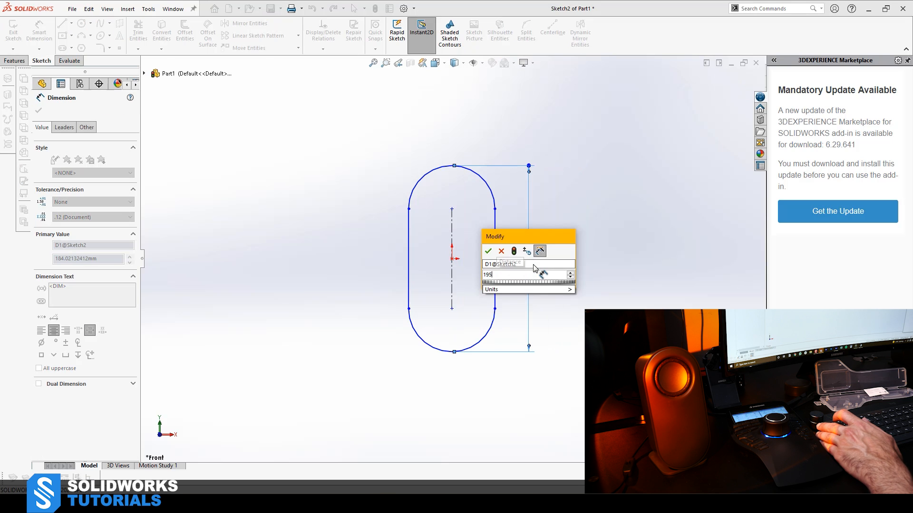
pyautogui.write('95')
pyautogui.press('Return')
pyautogui.click(680, 282)
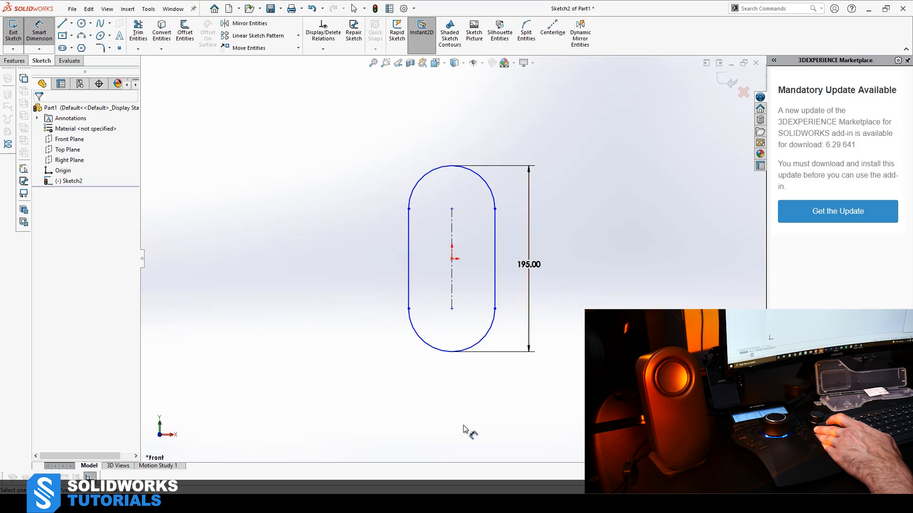
pyautogui.click(428, 175)
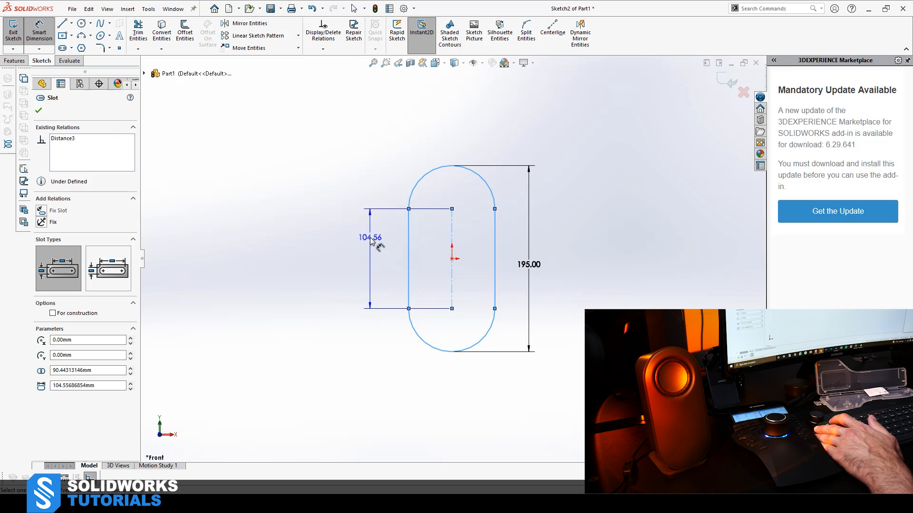
pyautogui.press('Escape')
pyautogui.click(365, 235)
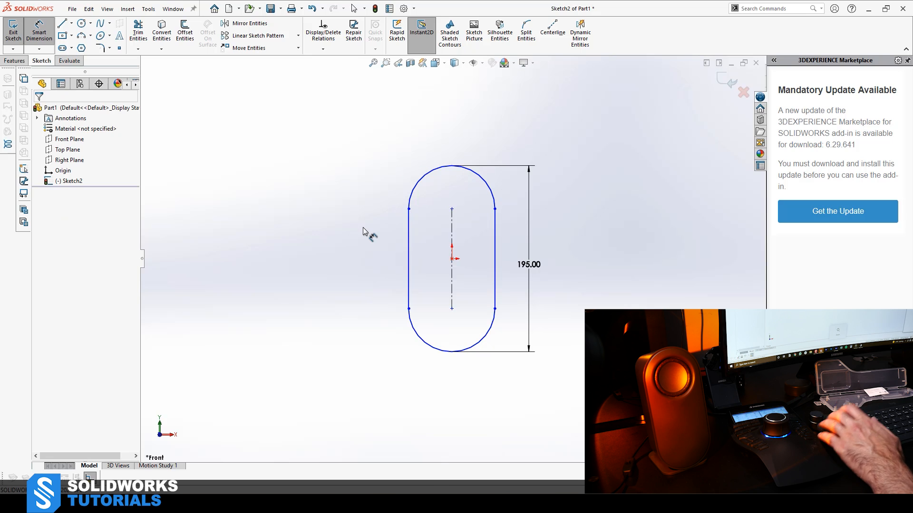
pyautogui.press('shift')
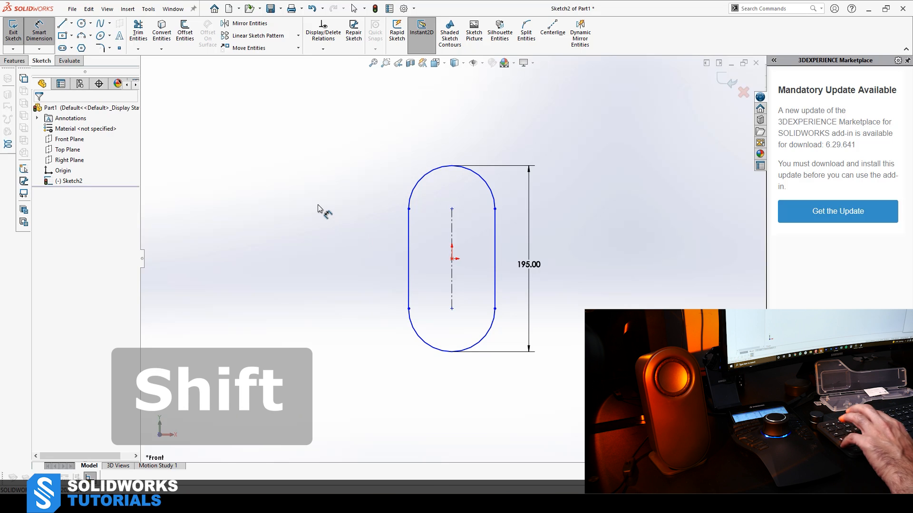
pyautogui.keyDown('shift'); pyautogui.click(429, 184); pyautogui.keyUp('shift')
pyautogui.keyDown('shift'); pyautogui.click(434, 351); pyautogui.keyUp('shift')
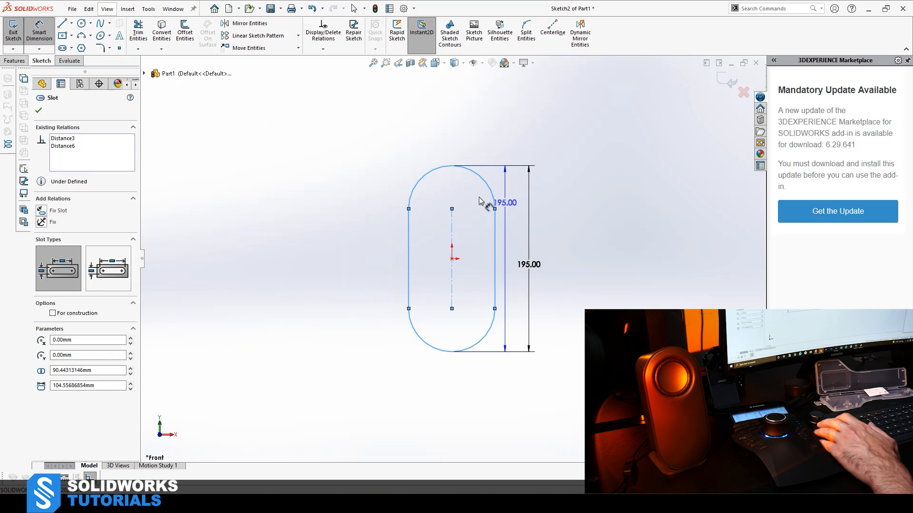
pyautogui.press('Escape')
pyautogui.press('Escape')
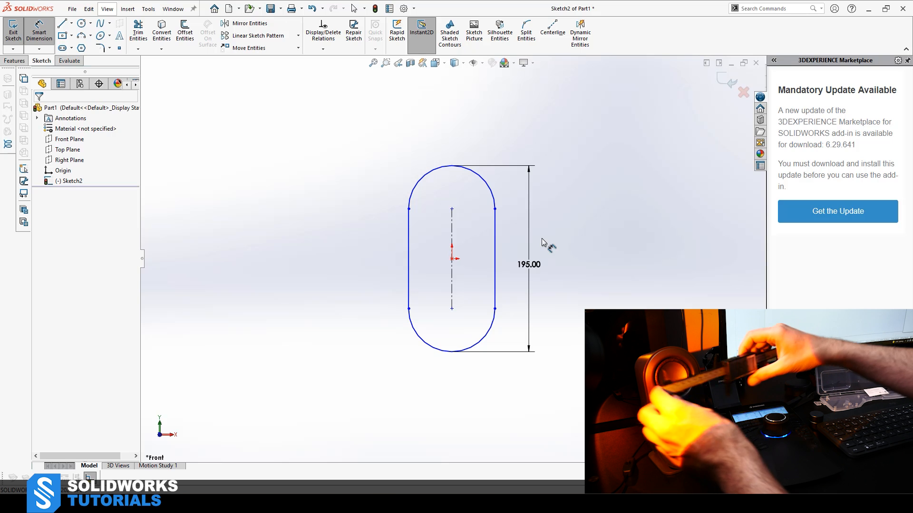
# Dimension the slot's width between its straight sides, set it to 94.6 mm, and close the sketch.
pyautogui.click(495, 240)
pyautogui.click(409, 250)
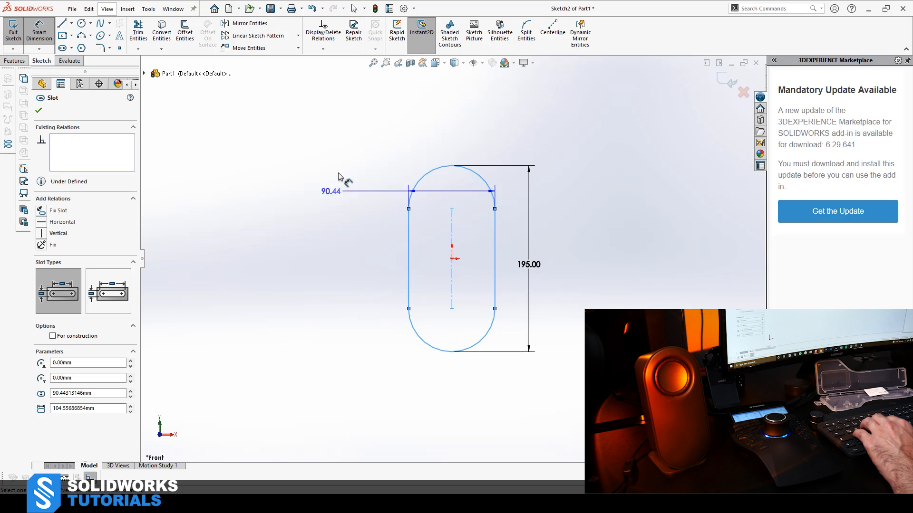
pyautogui.click(452, 122)
pyautogui.write('94.6')
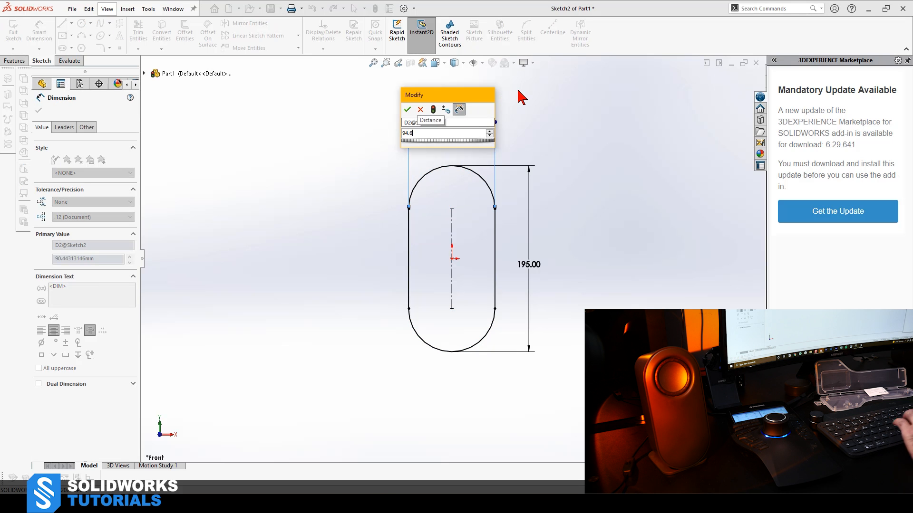
pyautogui.press('Return')
pyautogui.click(624, 255)
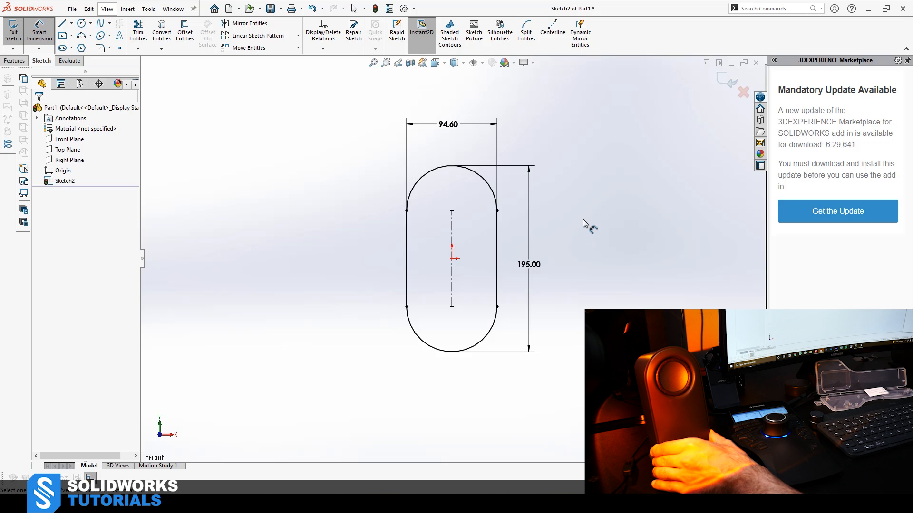
pyautogui.click(728, 73)
pyautogui.click(592, 207)
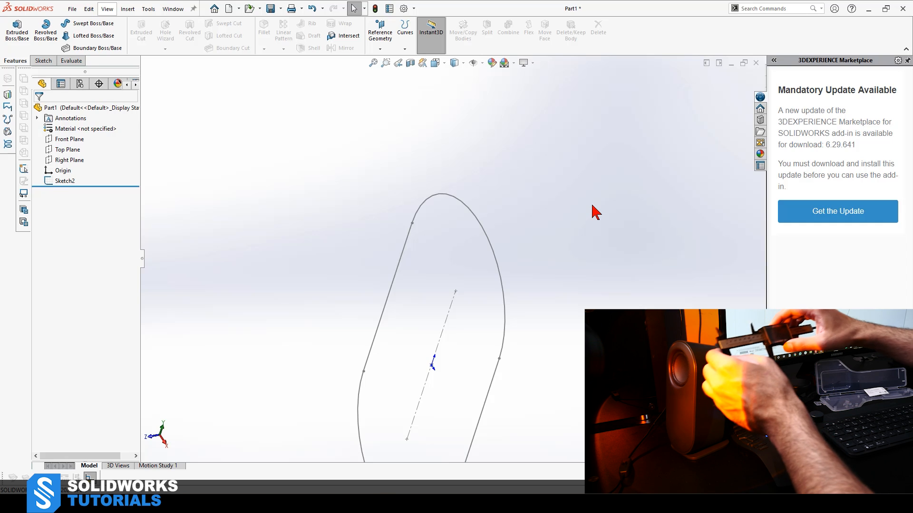
# Try a reference plane offset 78.8 mm behind the Front Plane, and delete it.
pyautogui.press('z')
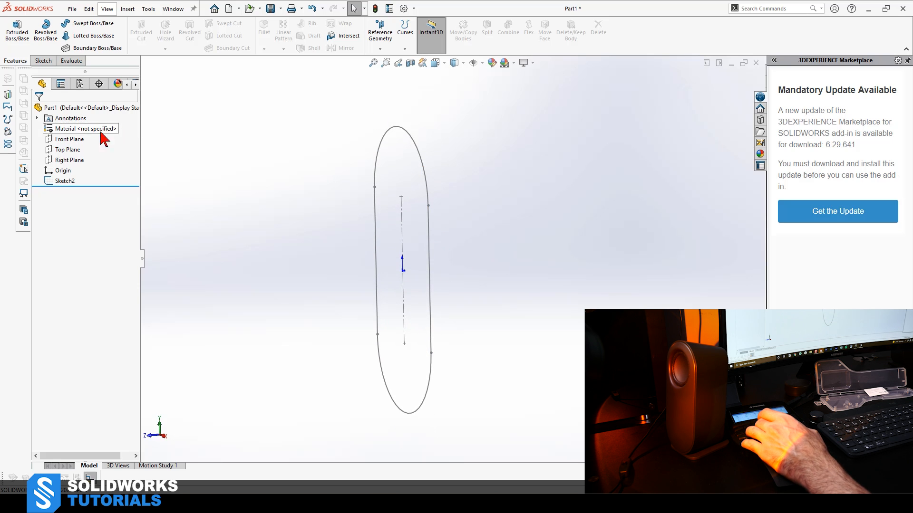
pyautogui.click(72, 139)
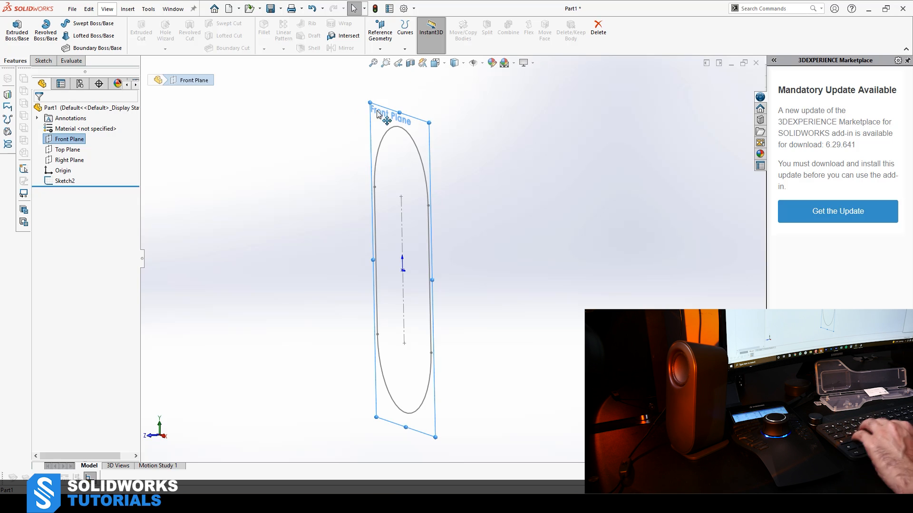
pyautogui.keyDown('ctrl'); pyautogui.moveTo(430, 111); pyautogui.dragTo(519, 116); pyautogui.keyUp('ctrl')
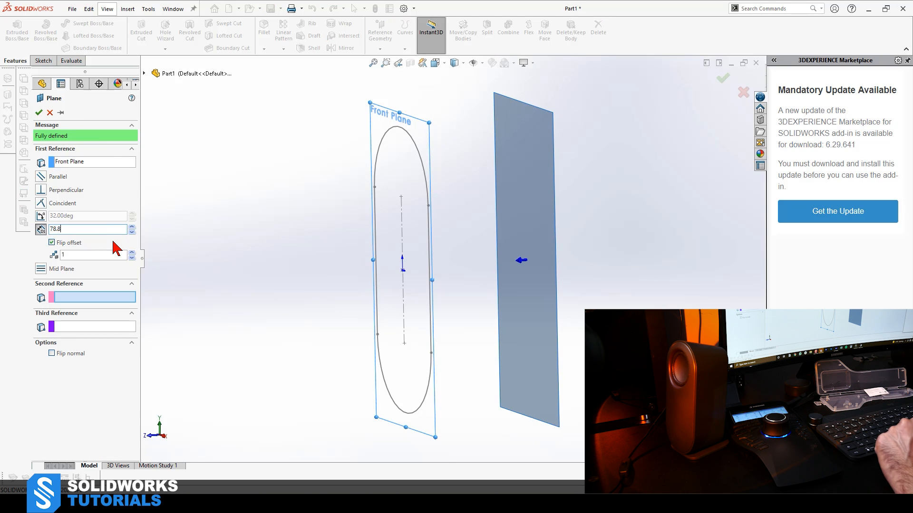
pyautogui.write('78.8')
pyautogui.press('Return')
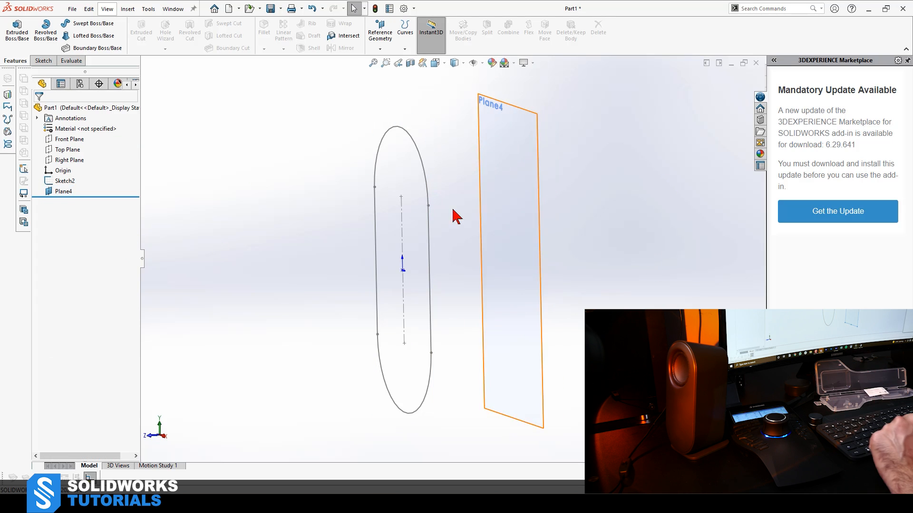
pyautogui.click(64, 191)
pyautogui.press('Delete')
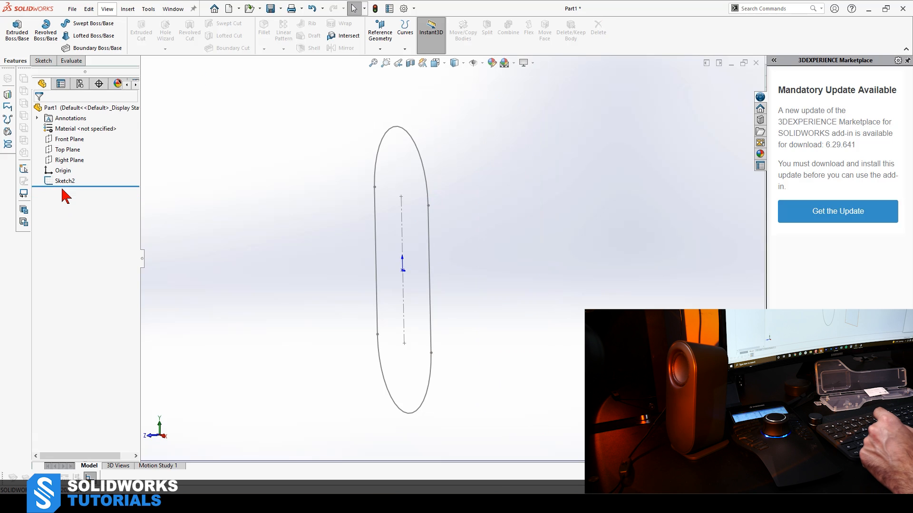
# Create a reference plane offset 78.8 mm from the Front Plane, with the offset direction flipped to the back.
pyautogui.click(67, 139)
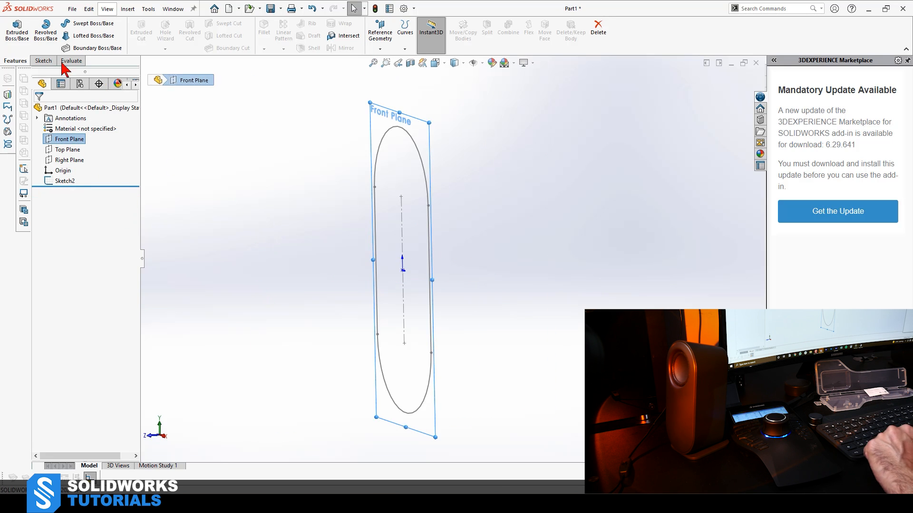
pyautogui.click(380, 48)
pyautogui.click(388, 61)
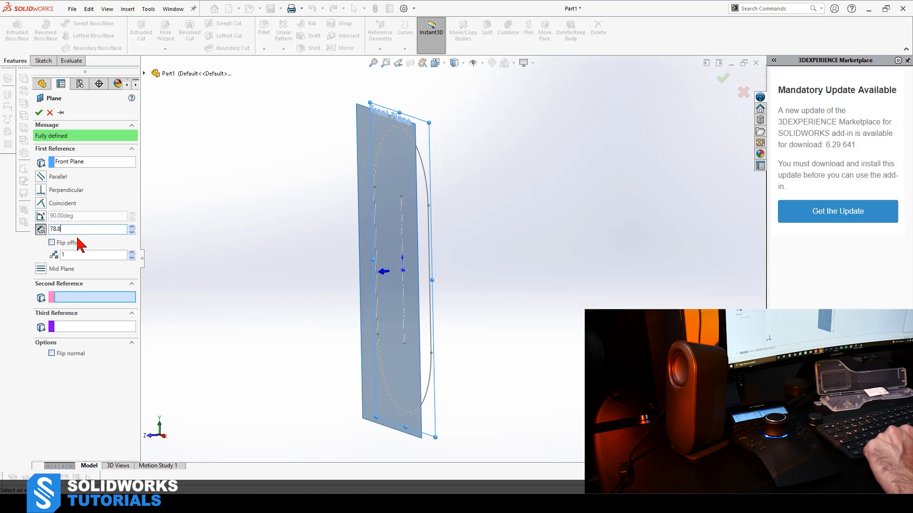
pyautogui.write('78.8')
pyautogui.press('Return')
pyautogui.click(57, 242)
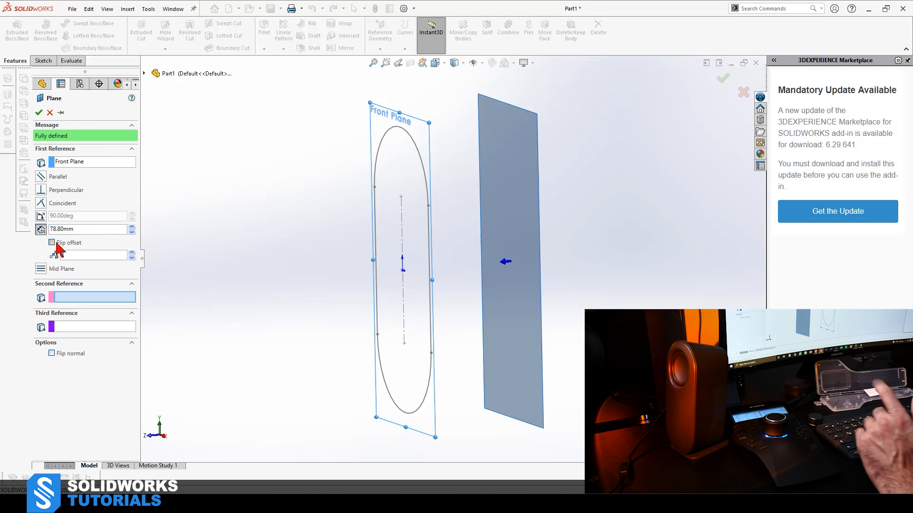
pyautogui.click(38, 113)
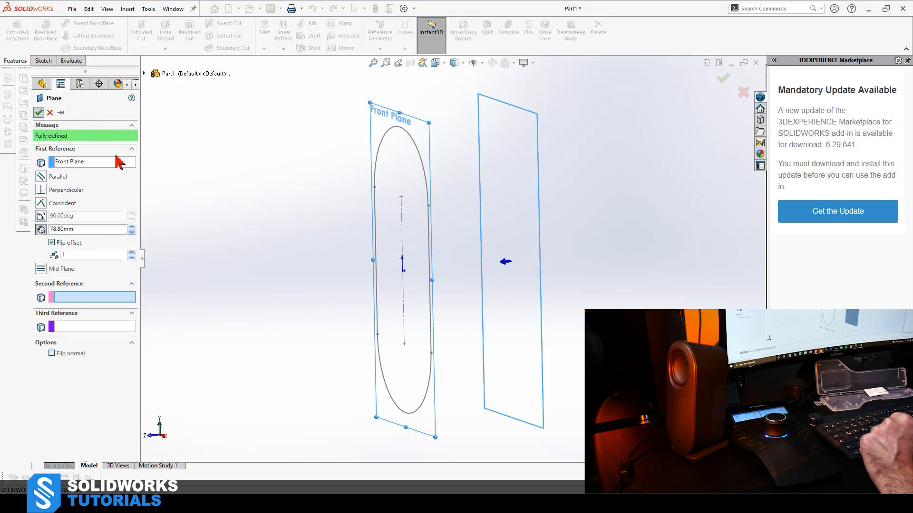
# Sketch a center rectangle on the new offset plane, centred on the origin, about 63 mm wide and 133 mm high.
pyautogui.click(506, 184)
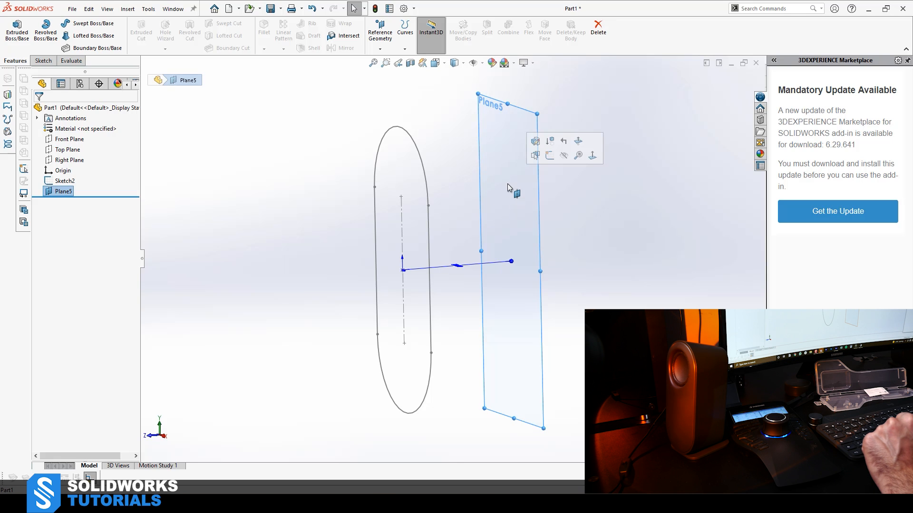
pyautogui.click(549, 156)
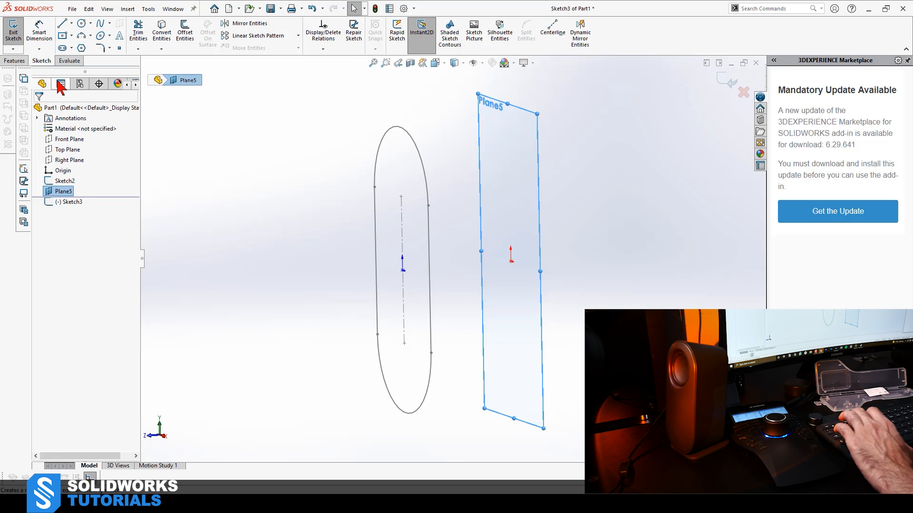
pyautogui.hotkey('ctrl', '1')
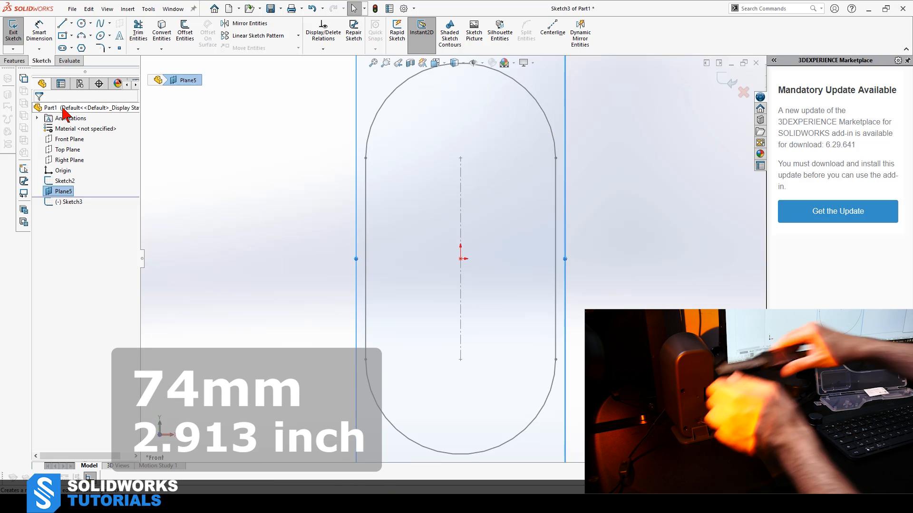
pyautogui.click(62, 35)
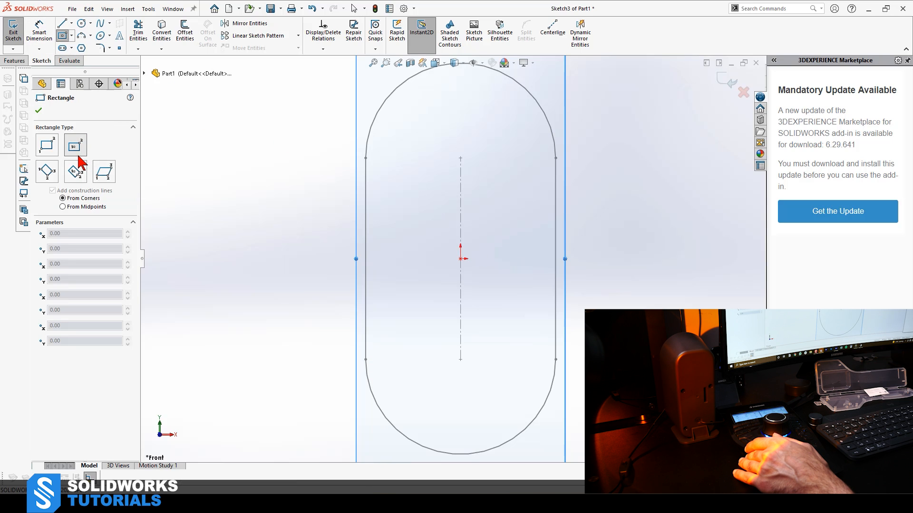
pyautogui.click(460, 259)
pyautogui.click(524, 125)
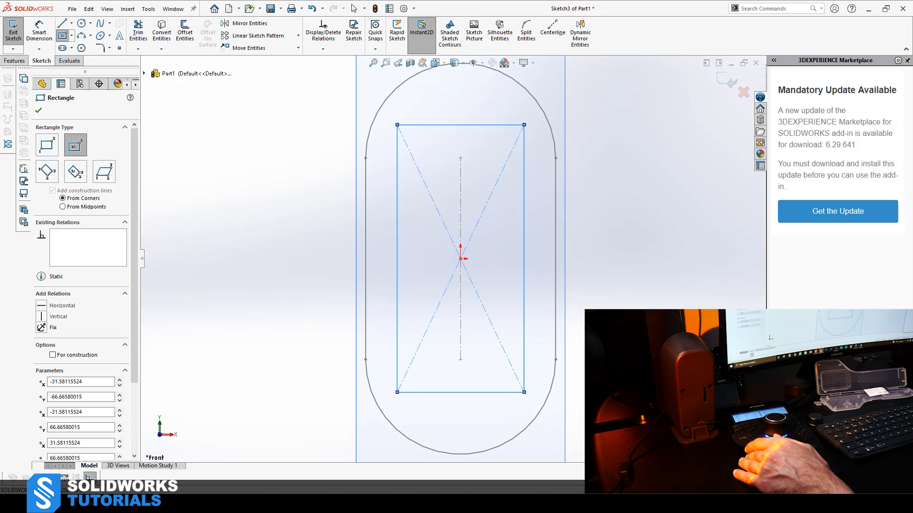
pyautogui.press('Escape')
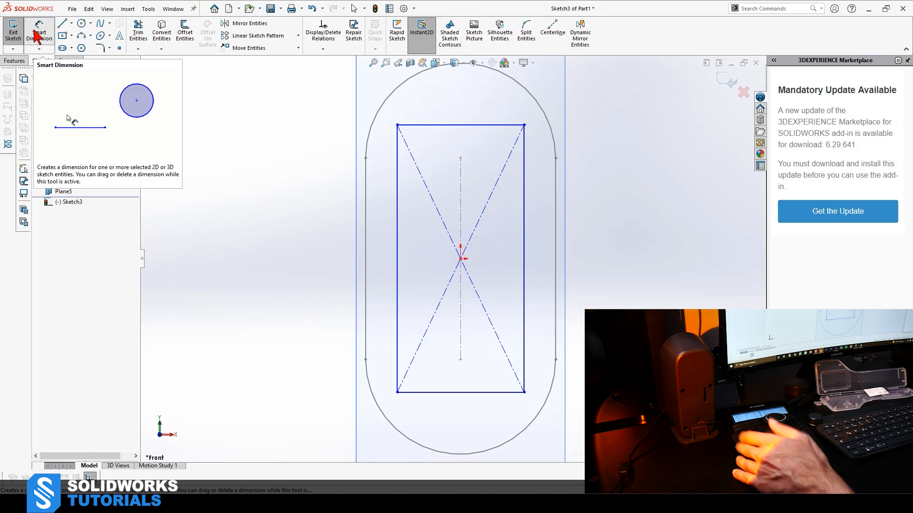
pyautogui.click(35, 32)
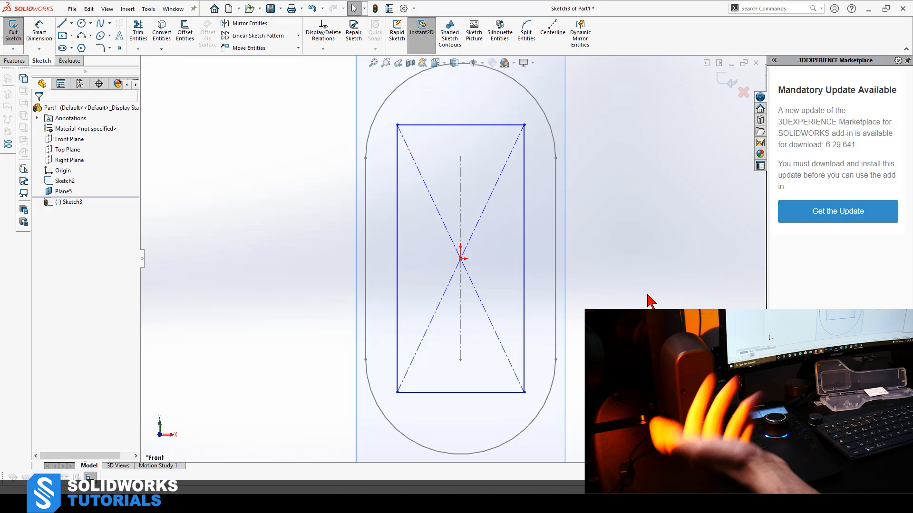
pyautogui.moveTo(651, 275); pyautogui.dragTo(642, 114, button='right')
pyautogui.moveTo(642, 155)
pyautogui.mouseDown(button='right')
pyautogui.moveTo(684, 155)
pyautogui.moveTo(642, 114)
pyautogui.moveTo(640, 91)
pyautogui.moveTo(640, 102)
pyautogui.mouseUp(button='right')
pyautogui.moveTo(656, 136); pyautogui.dragTo(655, 91, button='right')
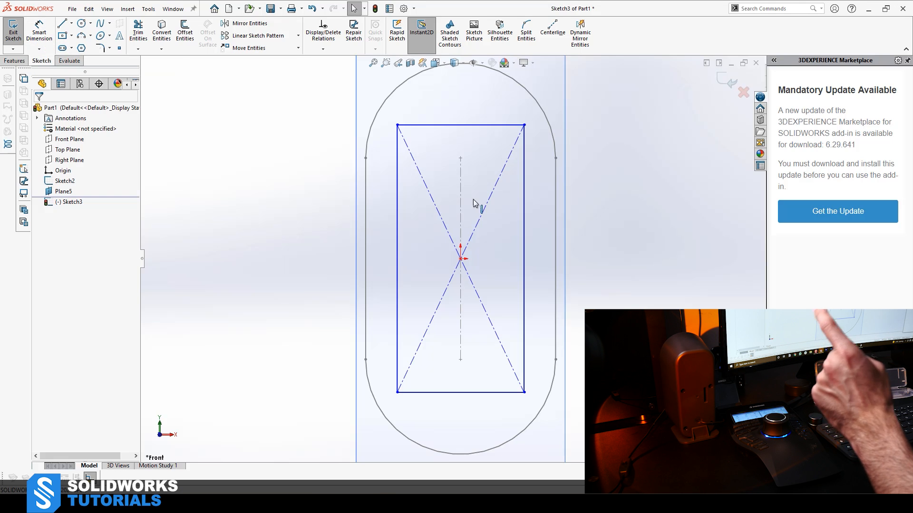
# Dimension the rectangle's width between its vertical sides and set it to 74.4 mm.
pyautogui.click(44, 39)
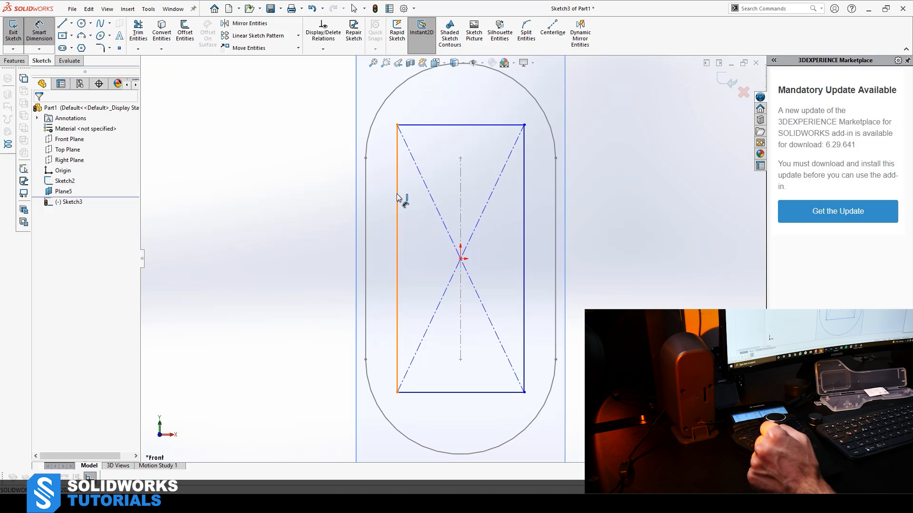
pyautogui.click(397, 197)
pyautogui.click(524, 207)
pyautogui.click(647, 102)
pyautogui.write('74.4')
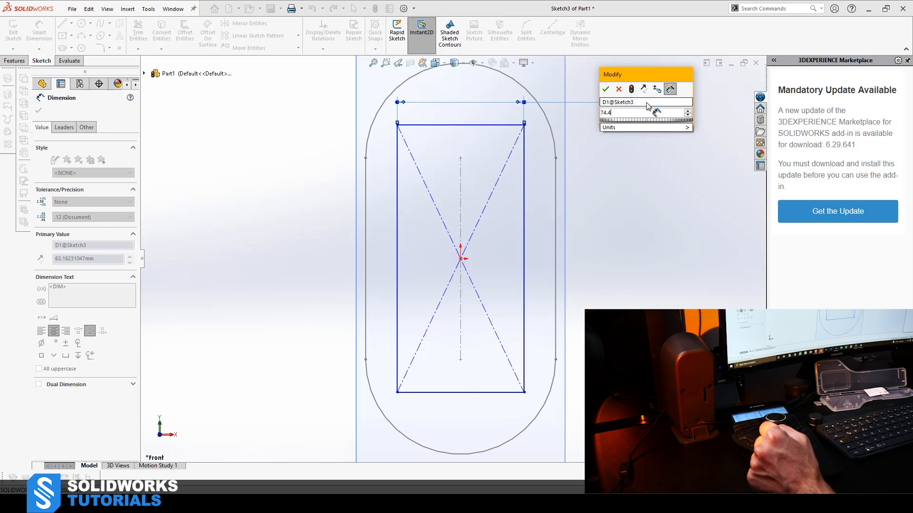
pyautogui.press('Return')
pyautogui.click(634, 253)
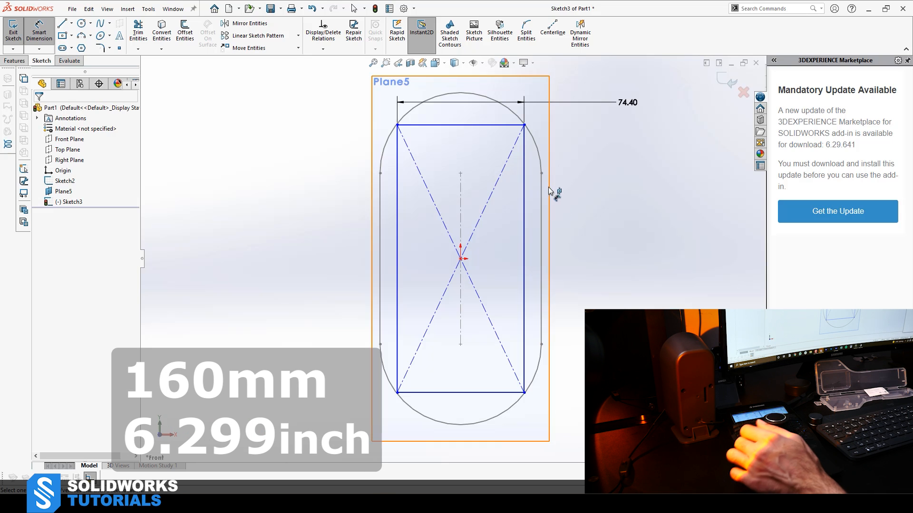
# Dimension the rectangle's height along its right side and set it to 160 mm.
pyautogui.click(525, 204)
pyautogui.click(627, 277)
pyautogui.write('160')
pyautogui.press('Return')
pyautogui.press('Escape')
pyautogui.moveTo(632, 271); pyautogui.dragTo(500, 333, button='middle')
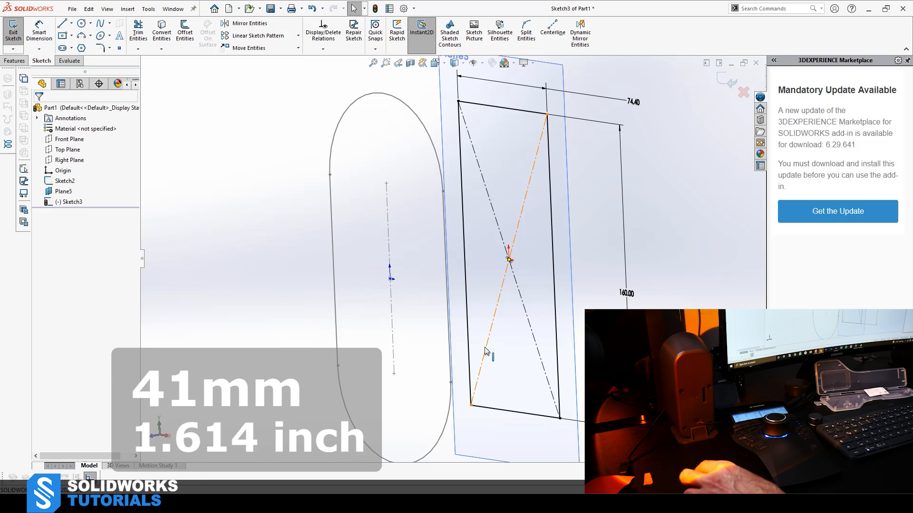
pyautogui.press('space')
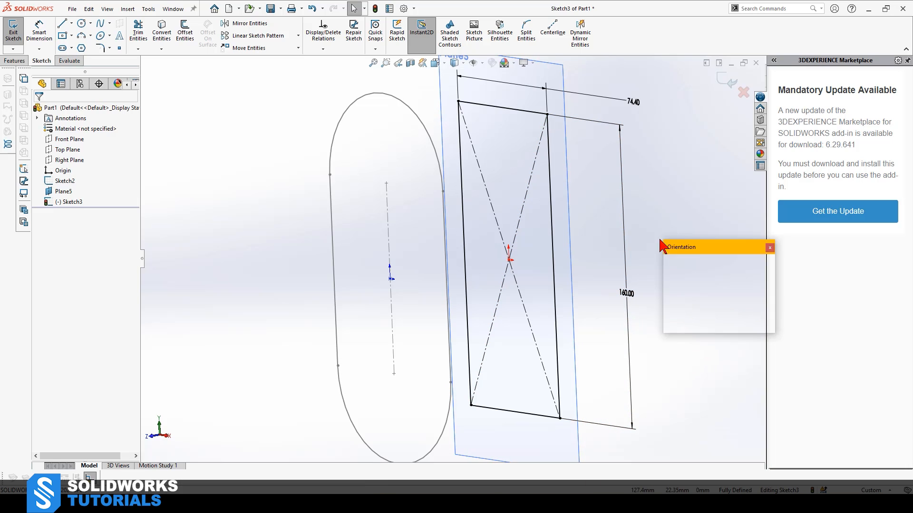
pyautogui.click(767, 307)
pyautogui.scroll(-3, 483, 98)
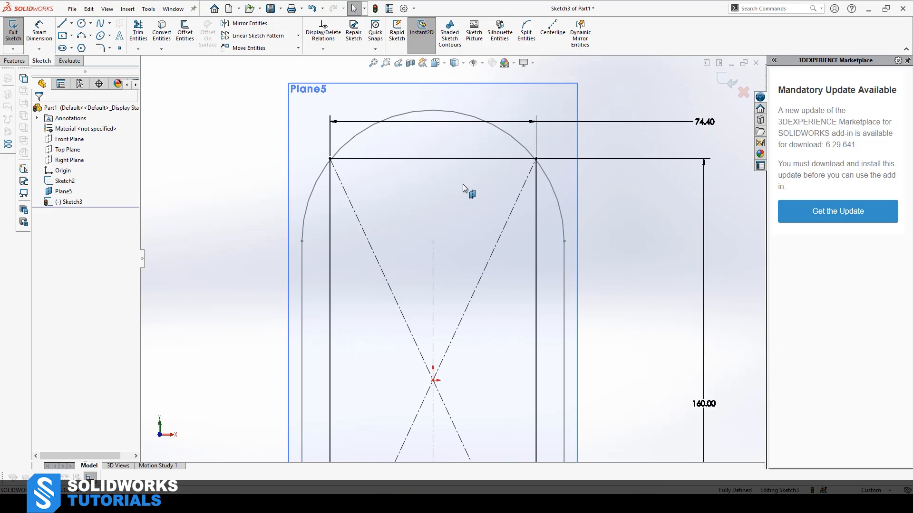
pyautogui.click(99, 48)
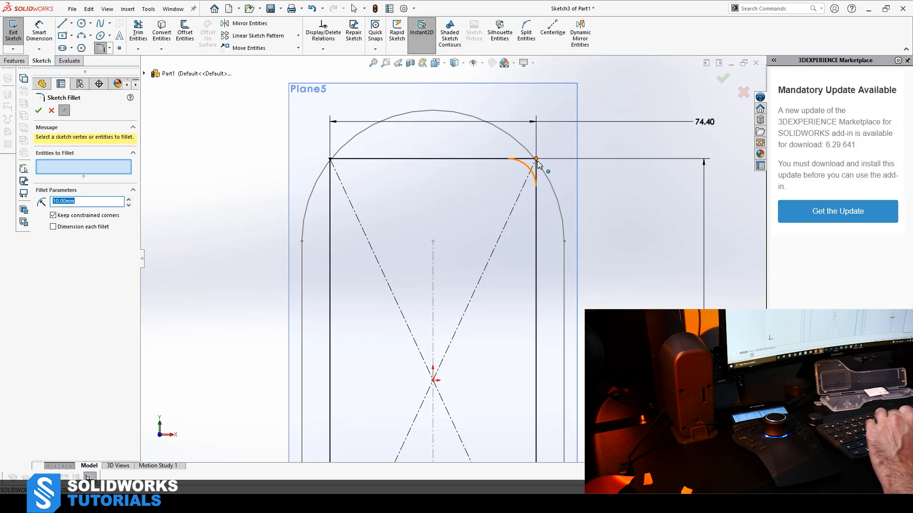
pyautogui.click(52, 111)
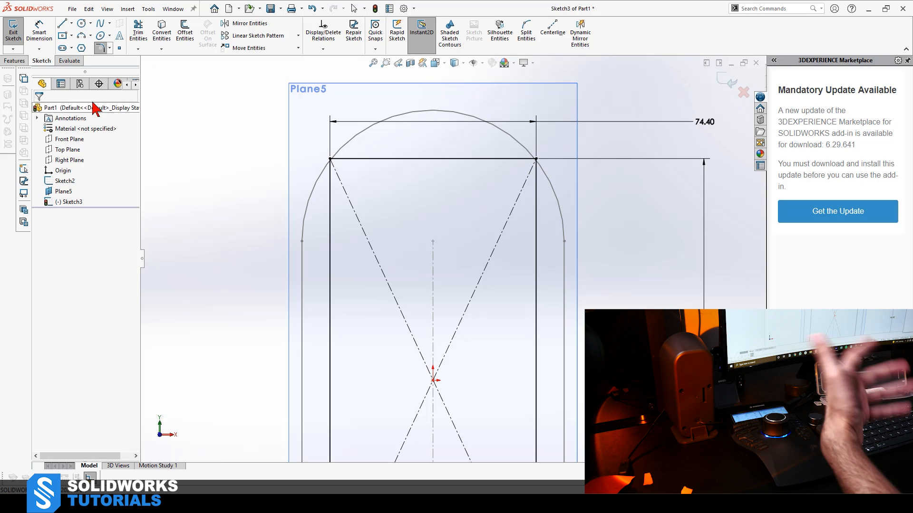
# Draw a three-point arc of about 27 mm radius across the rectangle's upper-right corner, from its top edge to its right edge.
pyautogui.click(81, 36)
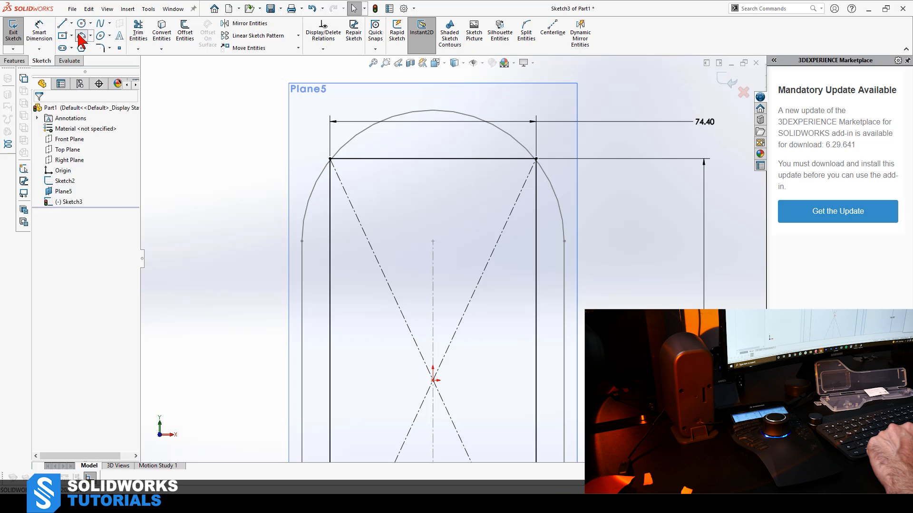
pyautogui.click(536, 236)
pyautogui.click(522, 188)
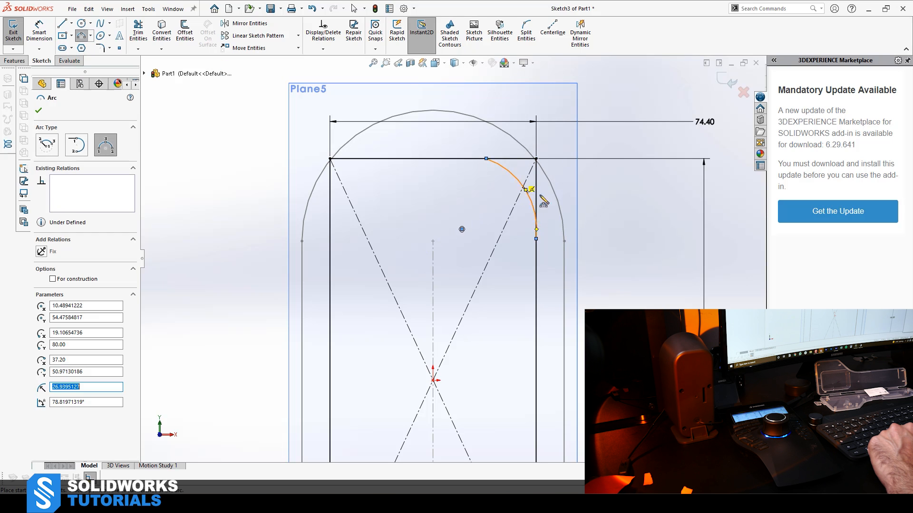
pyautogui.press('Escape')
# Make the corner arc tangent to the rectangle's top edge.
pyautogui.scroll(-2, 532, 211)
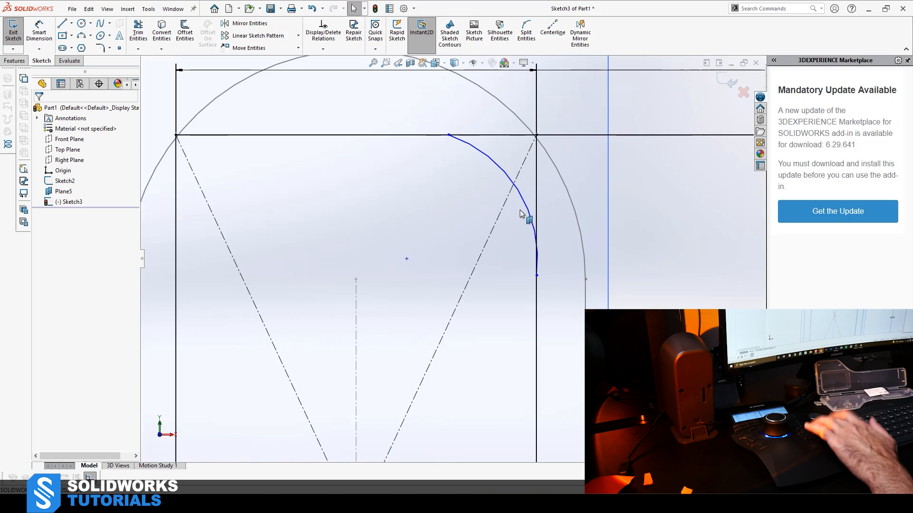
pyautogui.click(475, 146)
pyautogui.keyDown('ctrl'); pyautogui.click(472, 135); pyautogui.keyUp('ctrl')
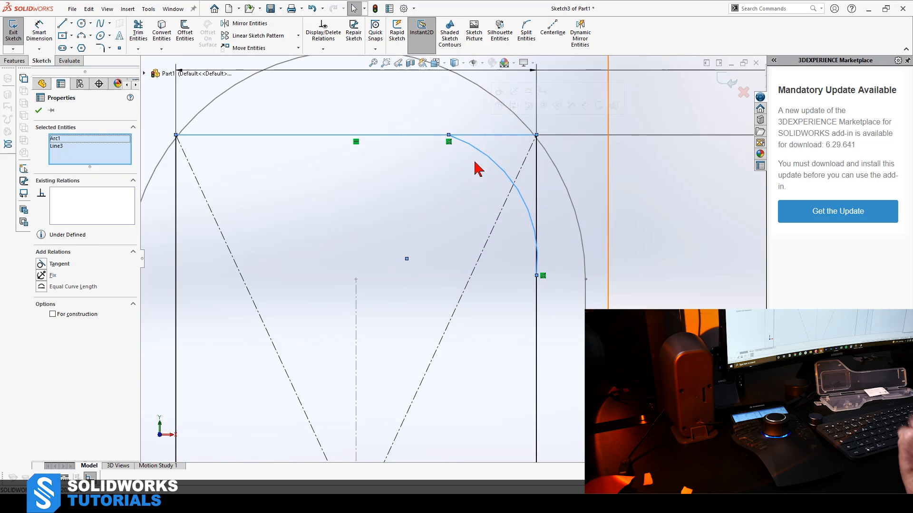
pyautogui.click(498, 92)
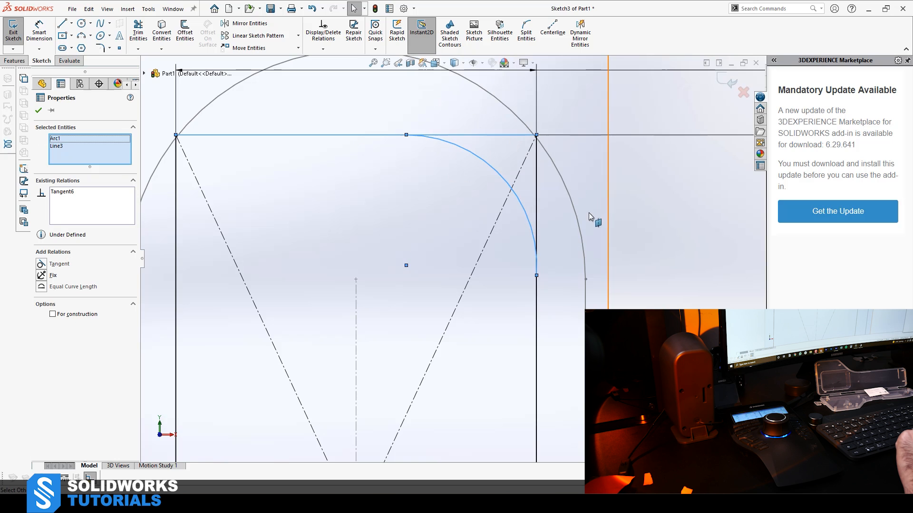
pyautogui.click(618, 211)
# Make the corner arc tangent to the rectangle's right edge.
pyautogui.click(531, 224)
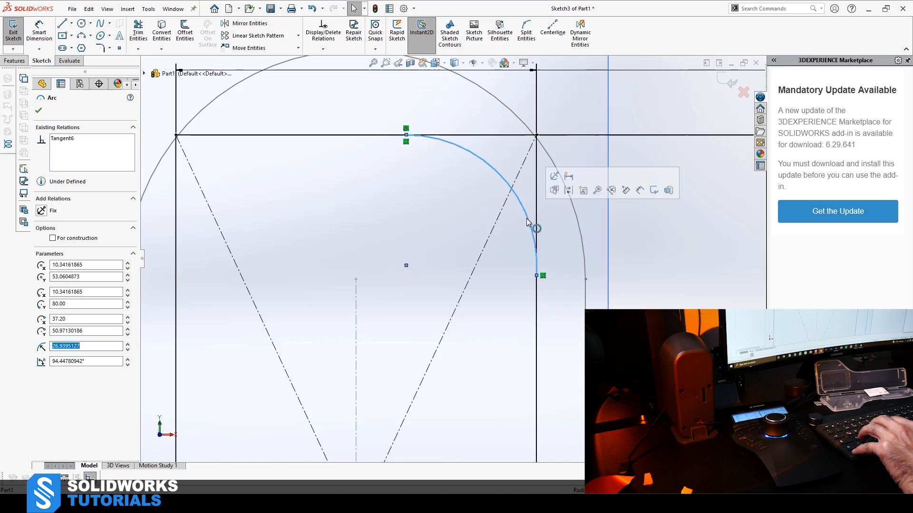
pyautogui.keyDown('ctrl'); pyautogui.click(536, 218); pyautogui.keyUp('ctrl')
pyautogui.click(564, 172)
pyautogui.press('Escape')
# Dimension the corner arc's length between its two endpoints and set it to 41 mm.
pyautogui.click(39, 31)
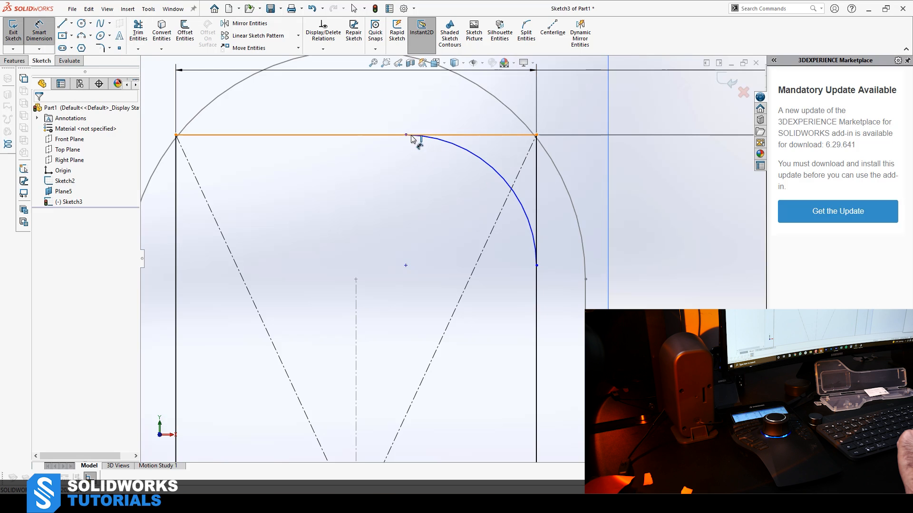
pyautogui.click(406, 136)
pyautogui.click(537, 265)
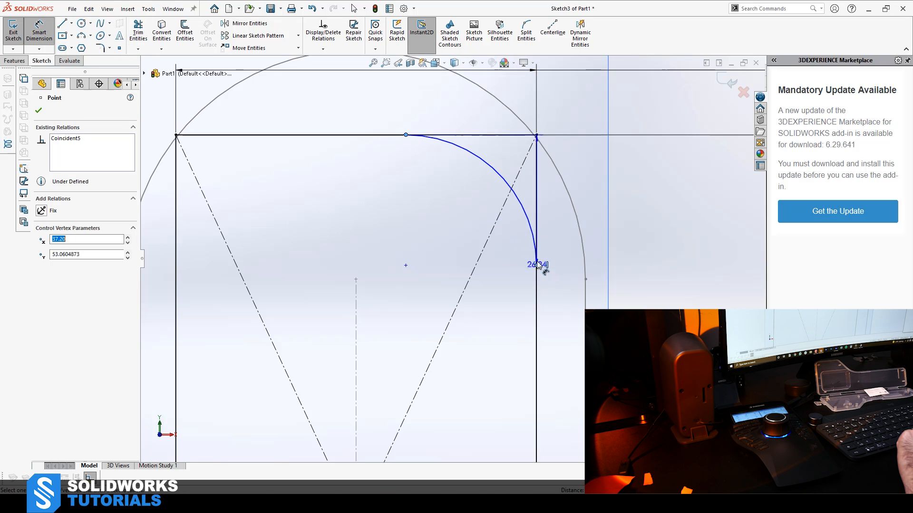
pyautogui.click(499, 172)
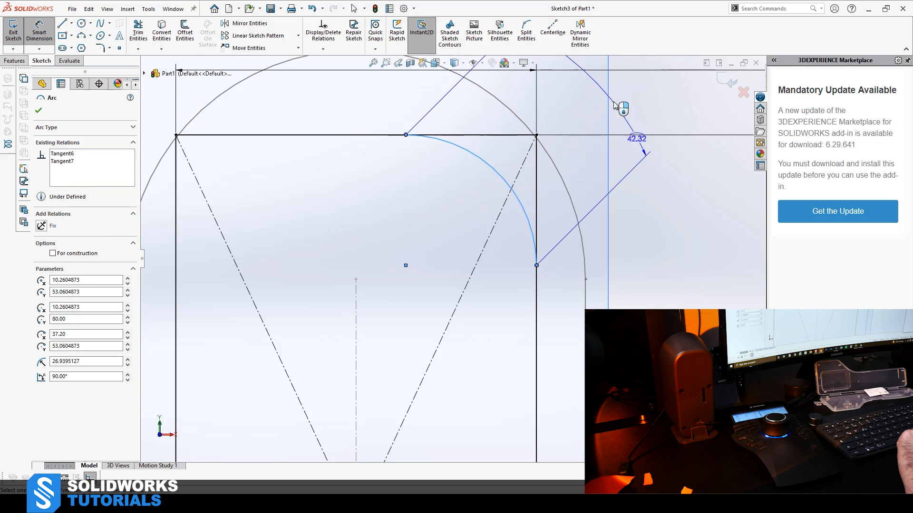
pyautogui.click(618, 114)
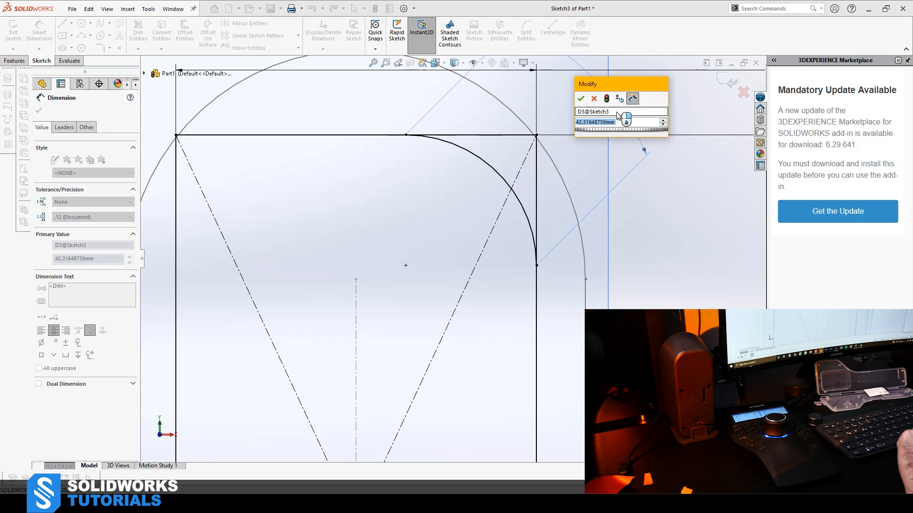
pyautogui.write('41')
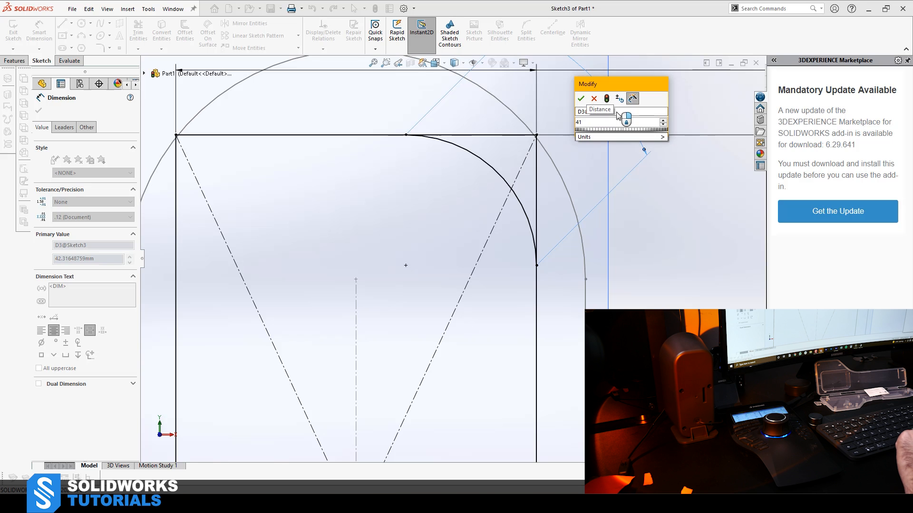
pyautogui.press('Return')
# Check the sketch for closed regions by turning Shaded Sketch Contours on and back off.
pyautogui.scroll(5, 483, 220)
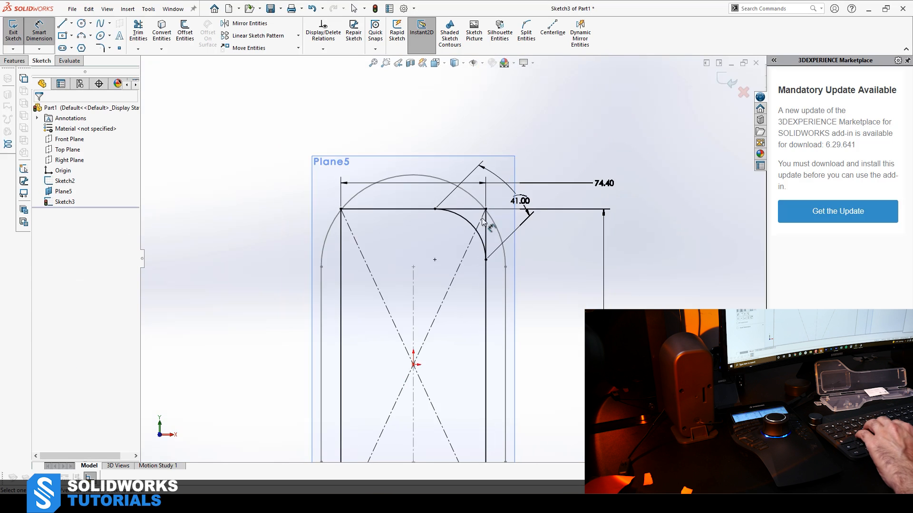
pyautogui.scroll(-3, 397, 241)
pyautogui.scroll(-2, 469, 231)
pyautogui.scroll(5, 459, 259)
pyautogui.scroll(-4, 463, 259)
pyautogui.scroll(6, 483, 332)
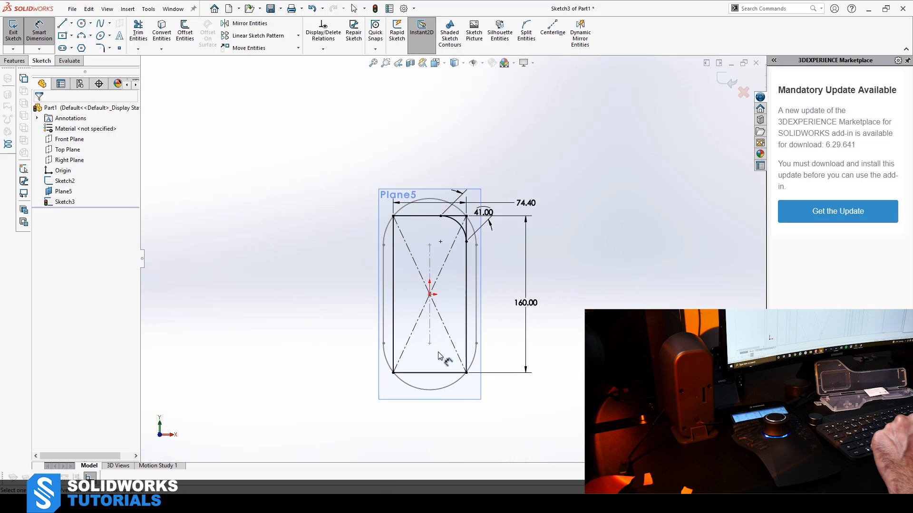
pyautogui.scroll(-2, 419, 333)
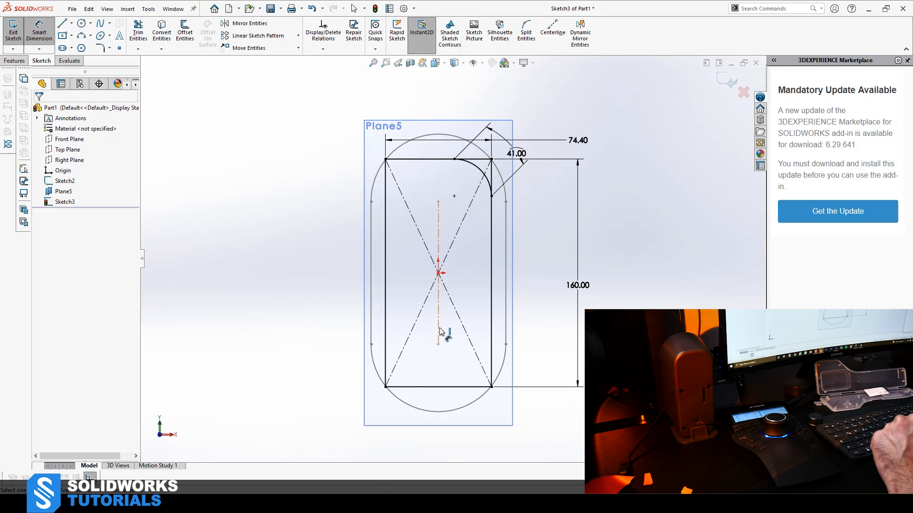
pyautogui.click(450, 32)
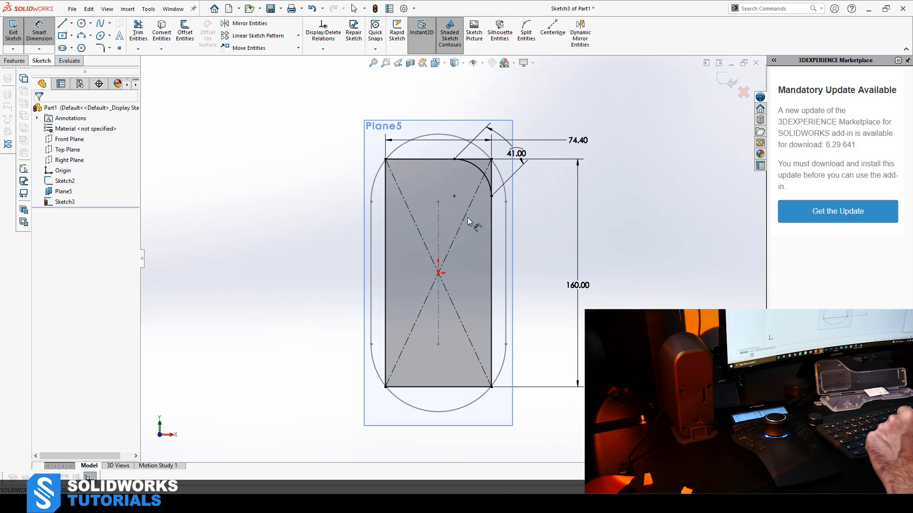
pyautogui.scroll(-2, 452, 200)
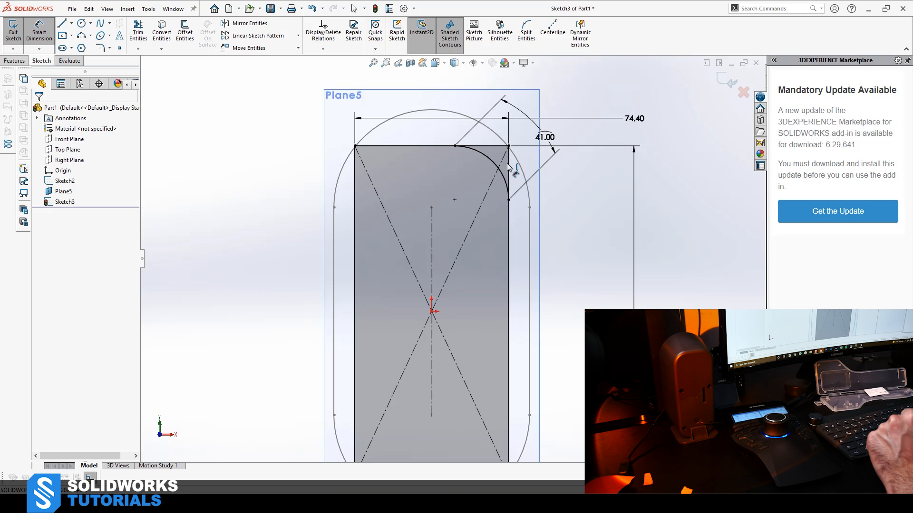
pyautogui.click(458, 38)
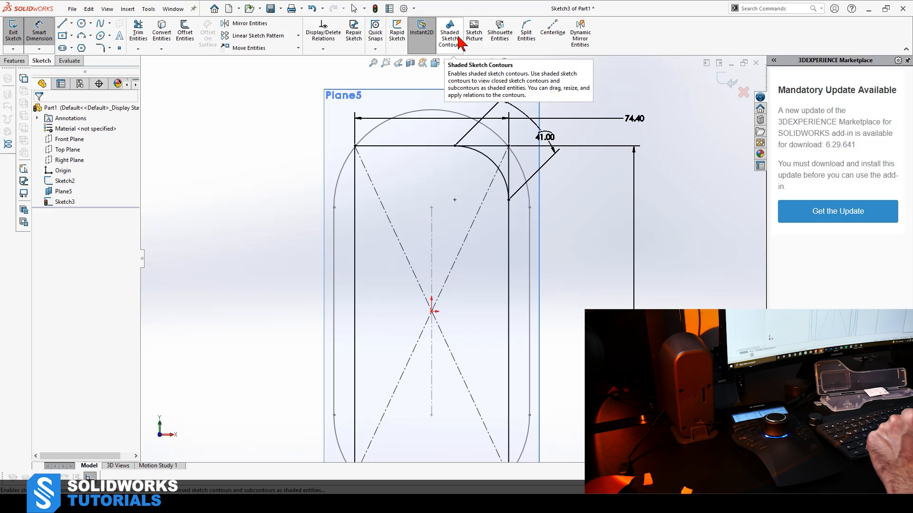
# Try trimming away the rectangle's edge segments outside the corner arc, and undo the trim.
pyautogui.click(138, 33)
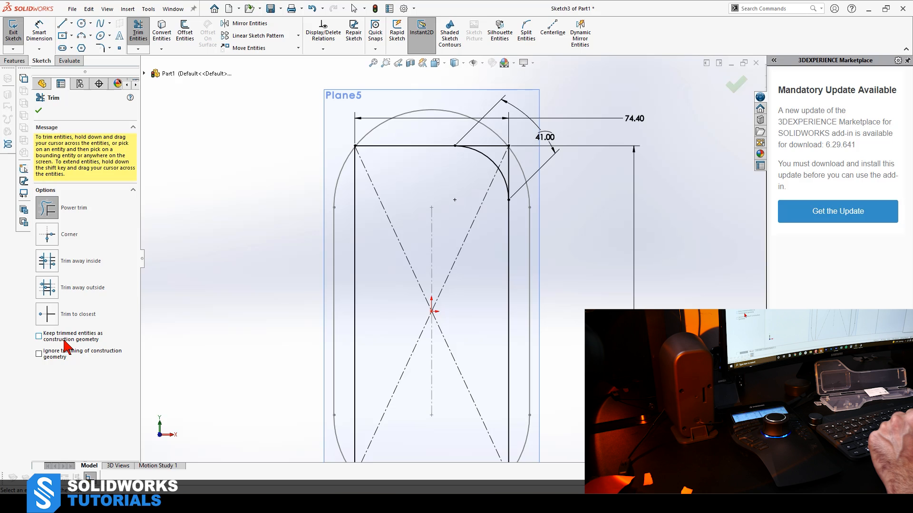
pyautogui.moveTo(505, 146)
pyautogui.mouseDown()
pyautogui.moveTo(495, 144)
pyautogui.moveTo(514, 179)
pyautogui.moveTo(550, 392)
pyautogui.mouseUp()
pyautogui.scroll(4, 532, 328)
pyautogui.scroll(-2, 380, 333)
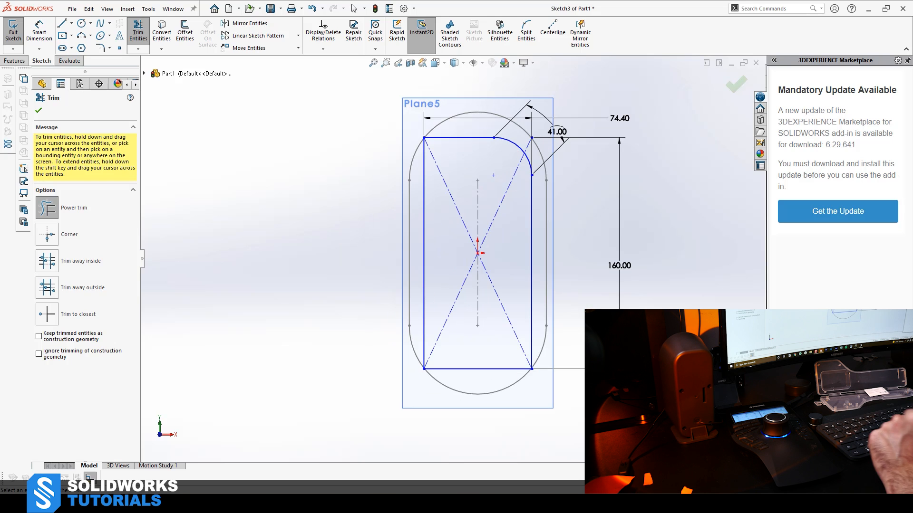
pyautogui.press('Escape')
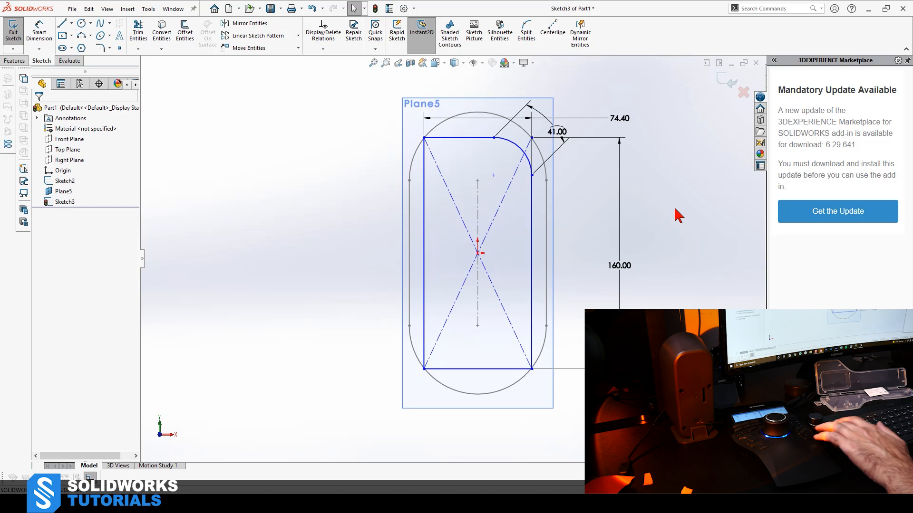
pyautogui.hotkey('ctrl', 'z')
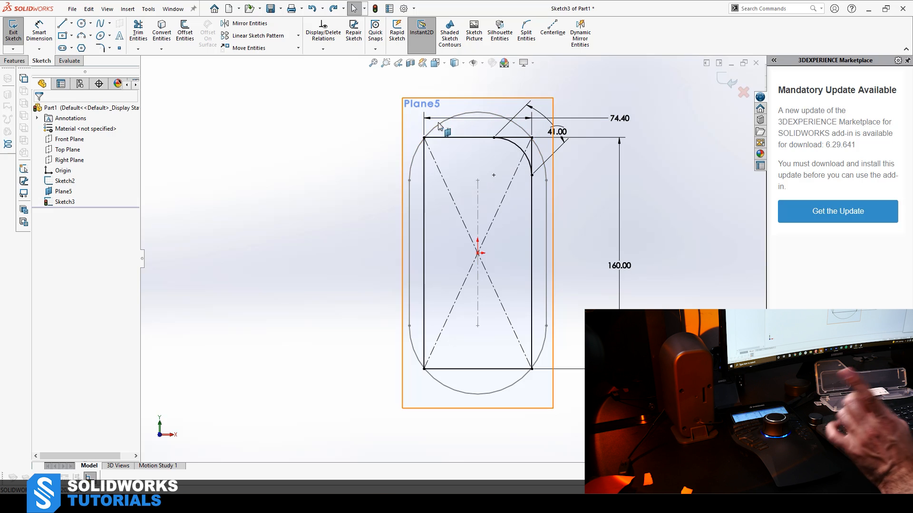
# Trim the top and right edge segments outside the corner arc, keeping the trimmed entities as construction geometry.
pyautogui.scroll(-4, 551, 156)
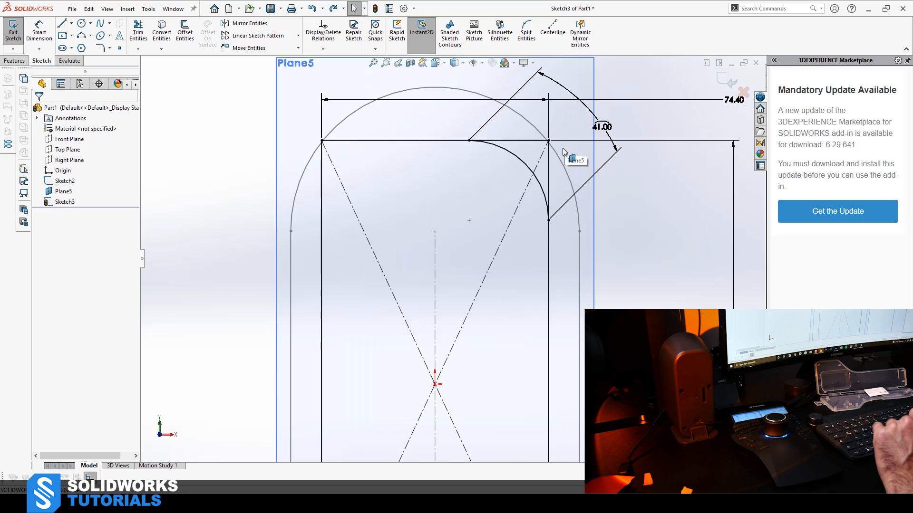
pyautogui.click(138, 30)
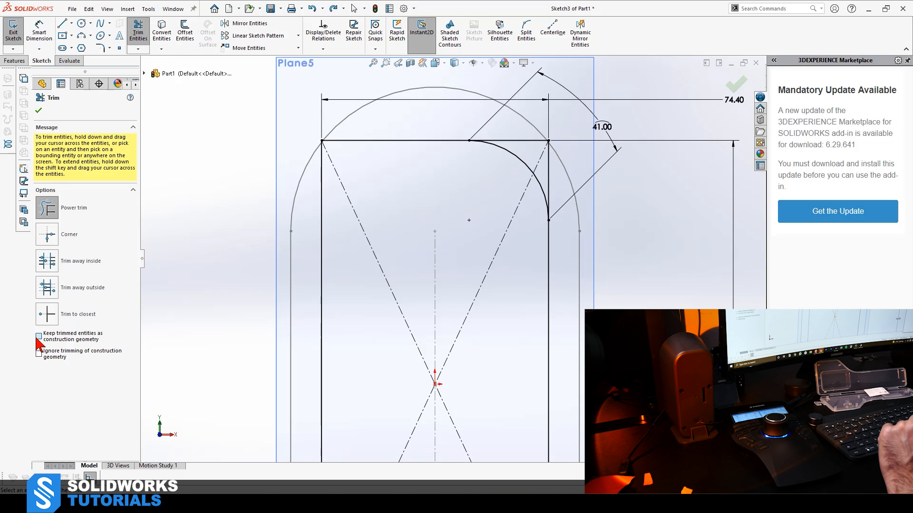
pyautogui.moveTo(512, 133); pyautogui.dragTo(521, 149)
pyautogui.moveTo(556, 177); pyautogui.dragTo(543, 175)
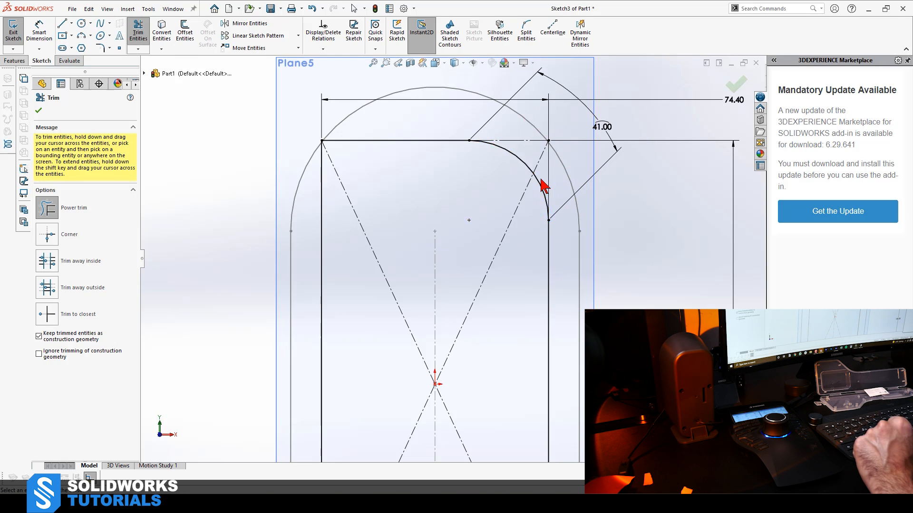
pyautogui.scroll(6, 580, 162)
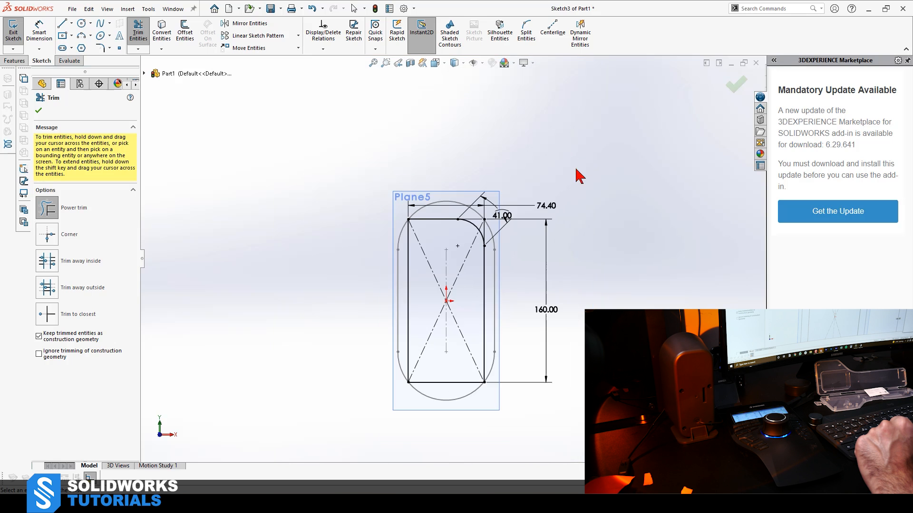
pyautogui.scroll(-1, 454, 310)
pyautogui.press('Escape')
pyautogui.scroll(-2, 304, 202)
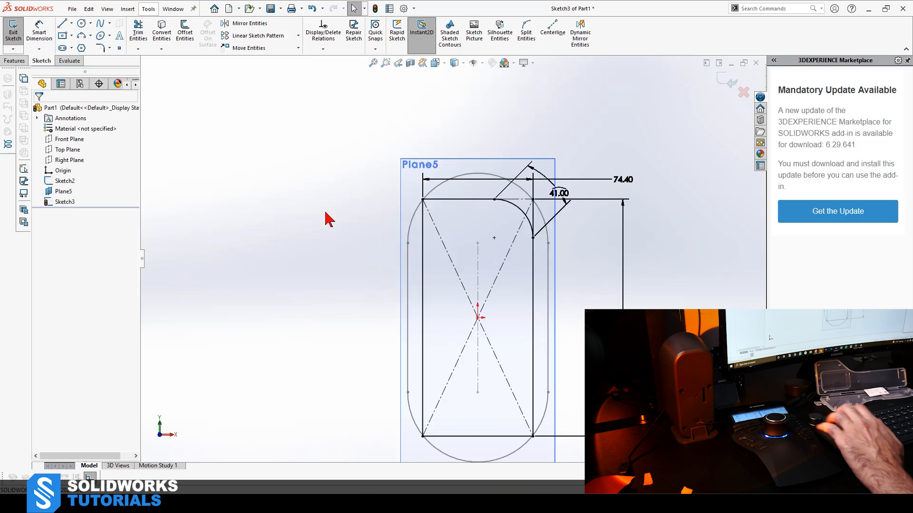
# Measure the corner arc's radius without adding a dimension.
pyautogui.press('d')
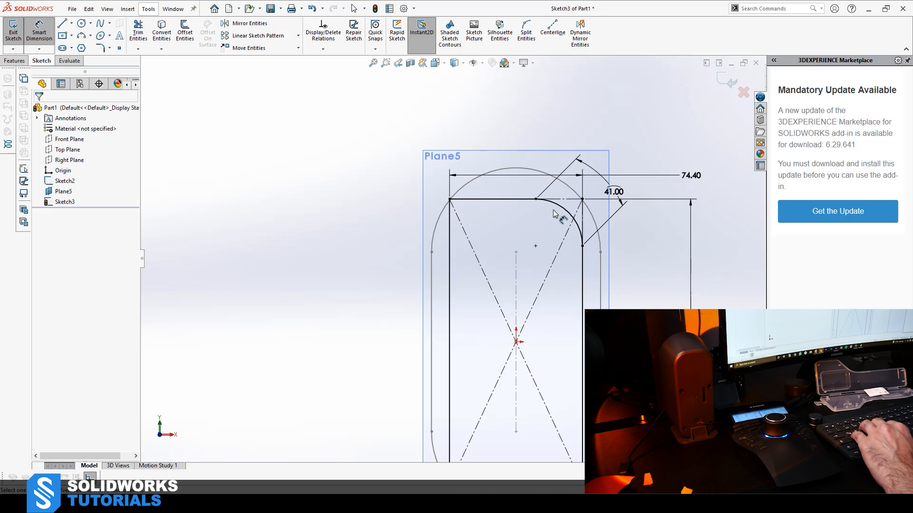
pyautogui.click(566, 212)
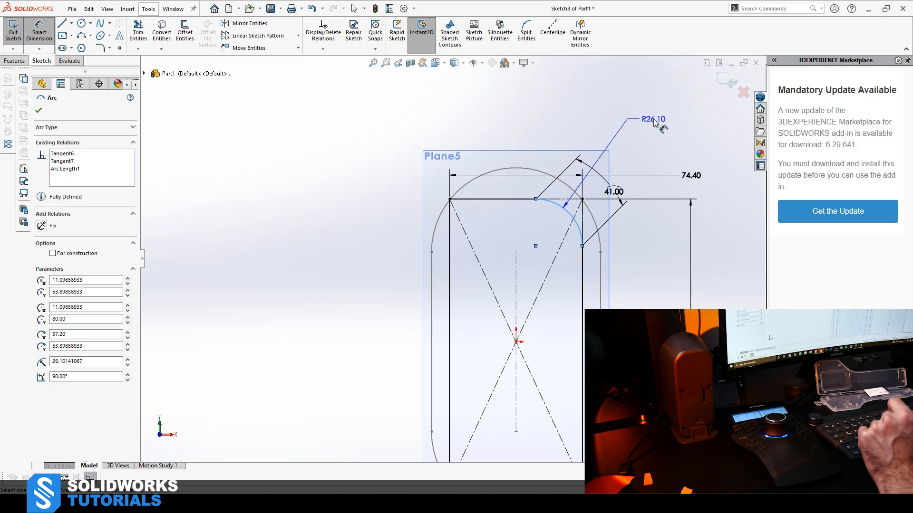
pyautogui.press('Escape')
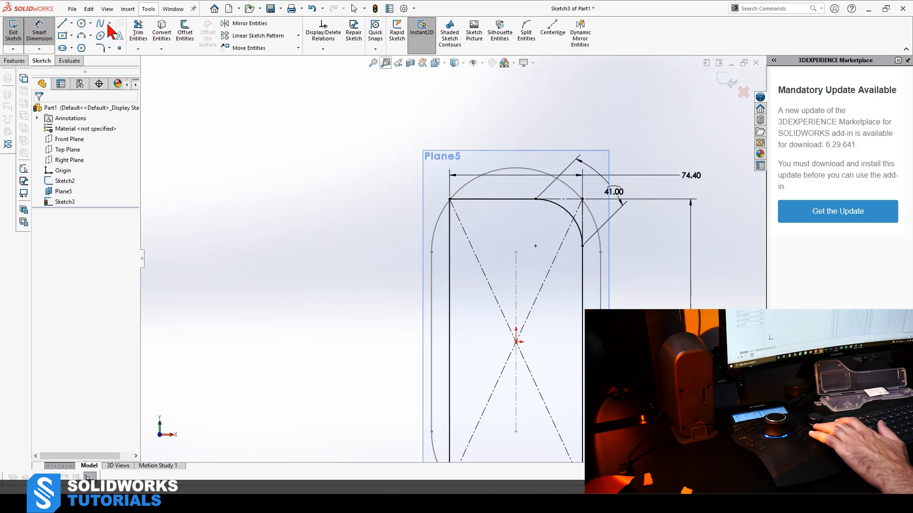
# Add 26.10 mm sketch fillets to the rectangle's three remaining sharp corners.
pyautogui.click(102, 48)
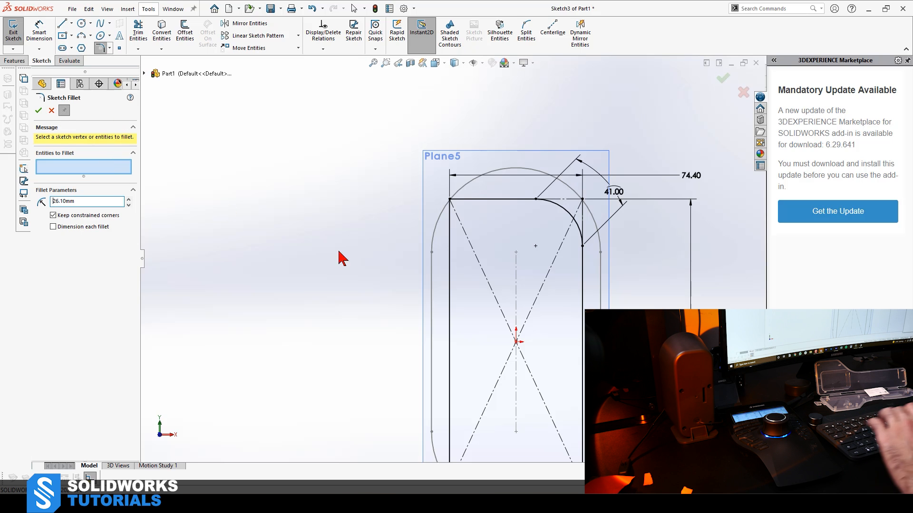
pyautogui.click(450, 199)
pyautogui.scroll(3, 505, 373)
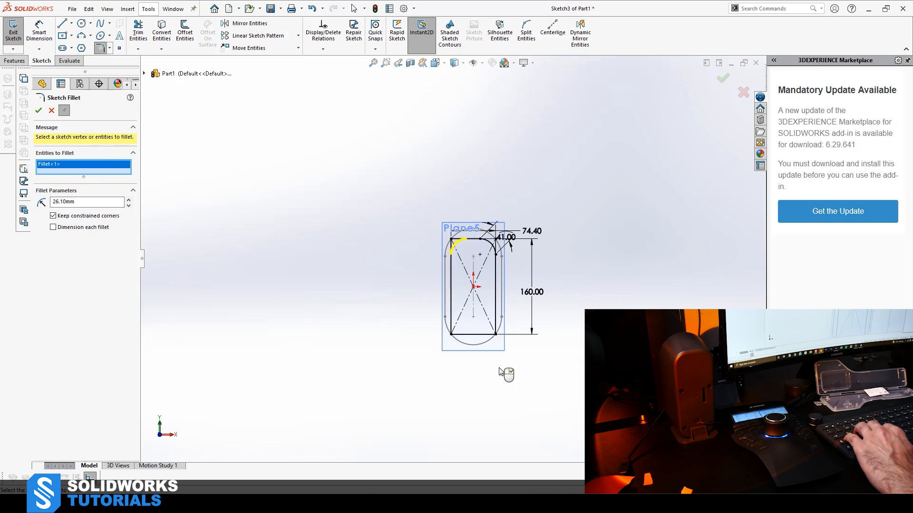
pyautogui.scroll(-2, 393, 277)
pyautogui.click(387, 279)
pyautogui.click(480, 279)
pyautogui.press('Return')
pyautogui.scroll(5, 437, 225)
pyautogui.scroll(-5, 408, 180)
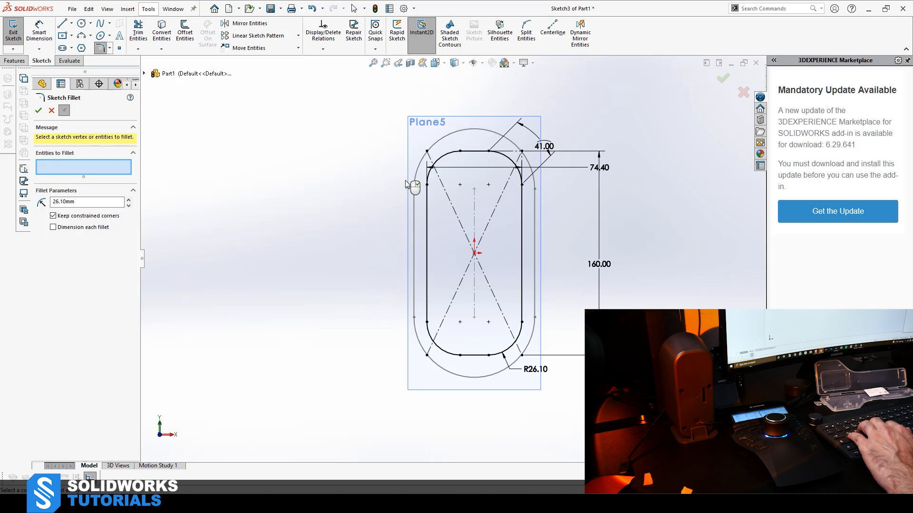
pyautogui.click(36, 109)
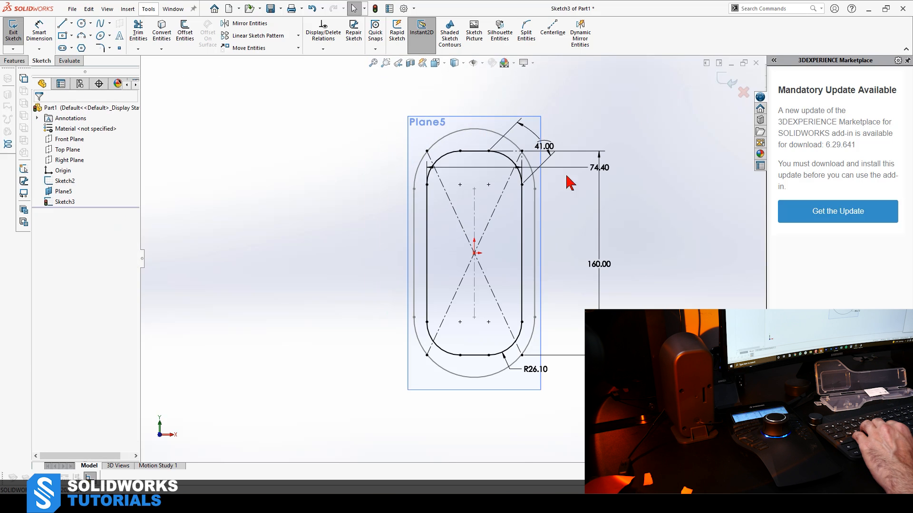
# Exit the rounded rectangle's sketch and hide its offset plane, Plane5.
pyautogui.scroll(-2, 453, 276)
pyautogui.scroll(1, 461, 259)
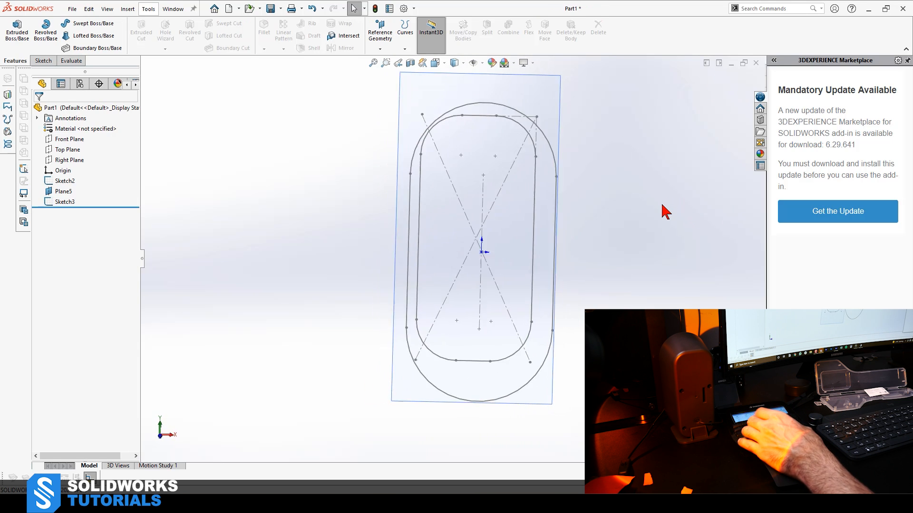
pyautogui.click(491, 147)
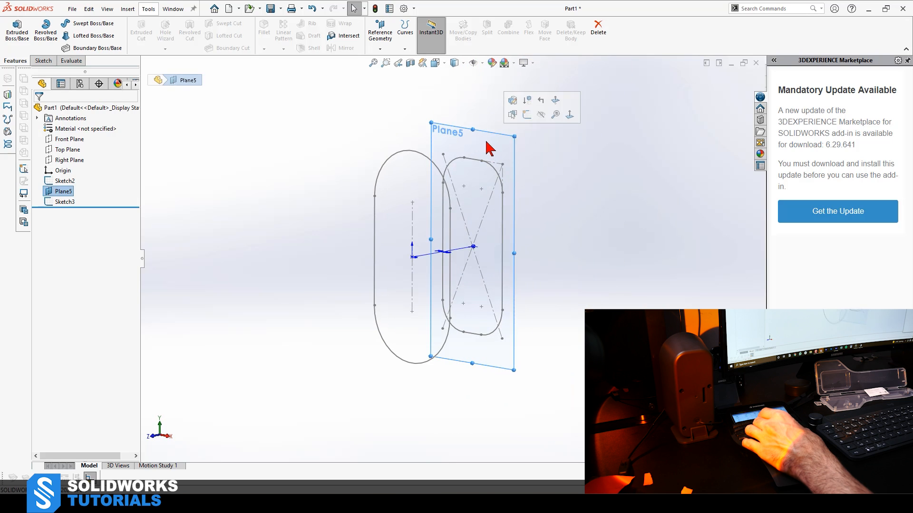
pyautogui.click(542, 122)
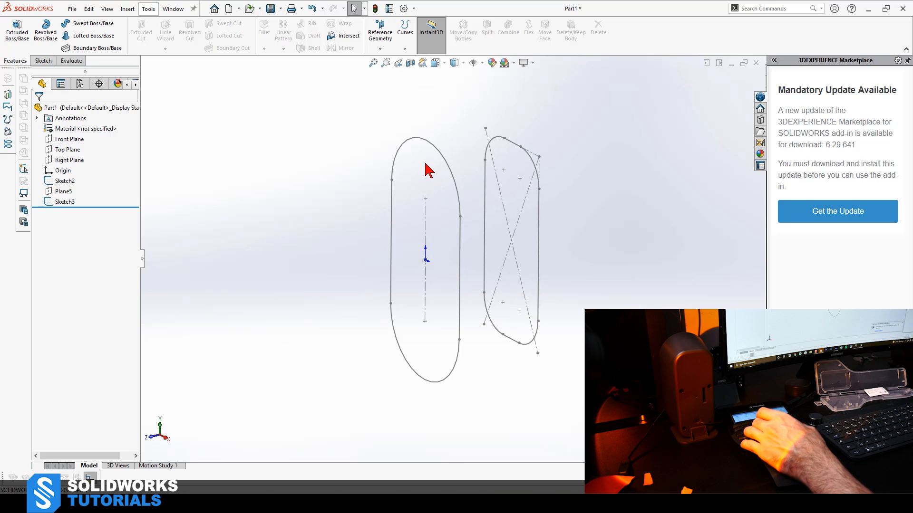
# Try a loft between the slot profile and the rounded rectangle profile without guide curves.
pyautogui.click(77, 37)
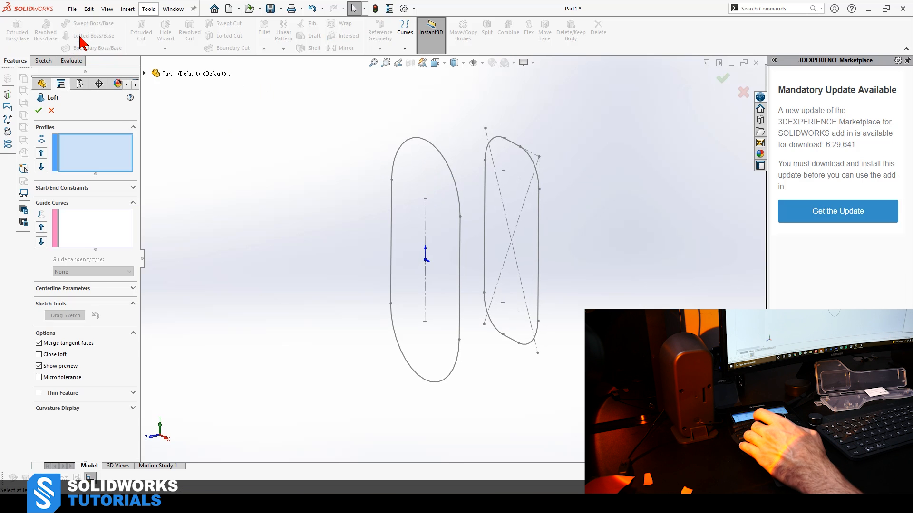
pyautogui.click(430, 146)
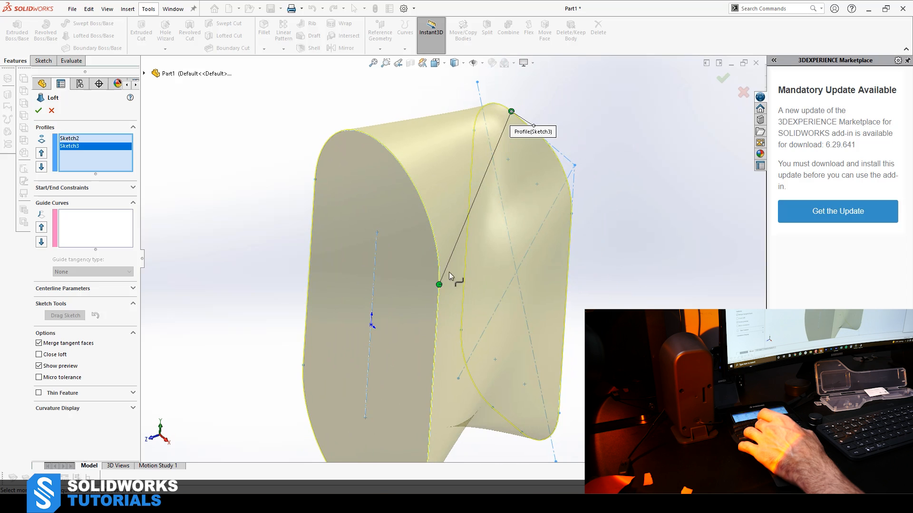
pyautogui.click(51, 111)
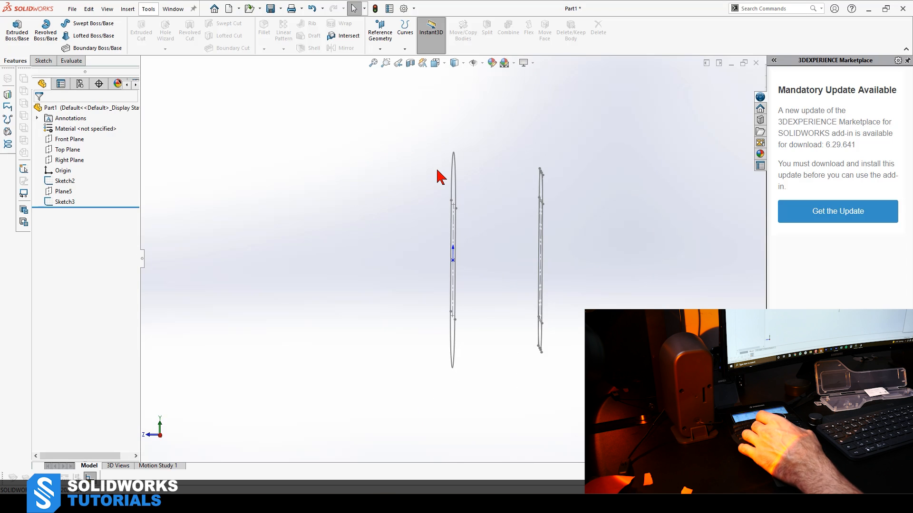
# Start a sketch on the Right Plane and draw a line joining the upper ends of the slot and rounded rectangle profiles.
pyautogui.hotkey('ctrl', '1')
pyautogui.hotkey('ctrl', '4')
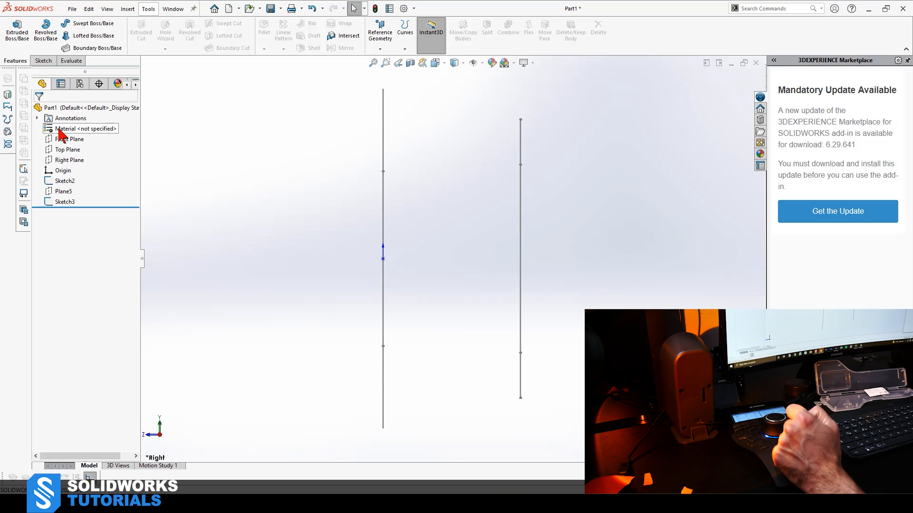
pyautogui.click(69, 159)
pyautogui.click(82, 148)
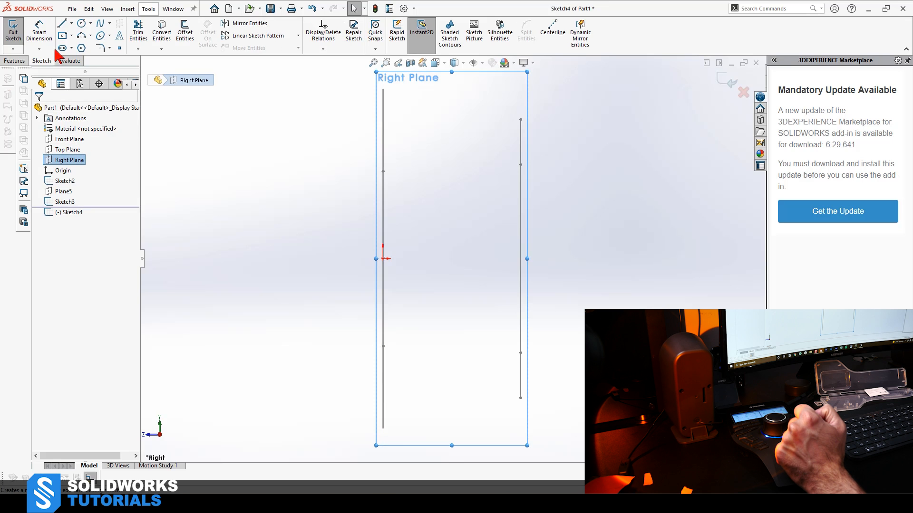
pyautogui.click(61, 23)
pyautogui.moveTo(383, 89)
pyautogui.mouseDown()
pyautogui.moveTo(532, 116)
pyautogui.moveTo(520, 119)
pyautogui.mouseUp()
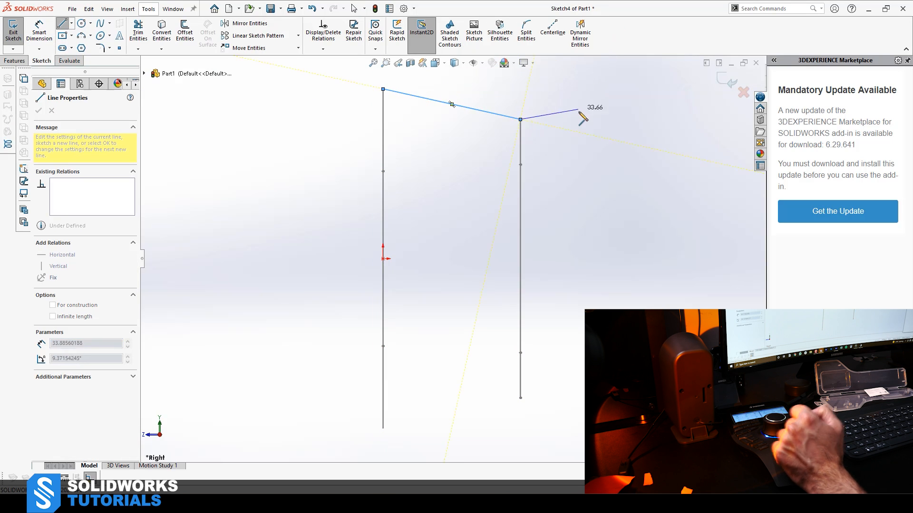
pyautogui.press('Escape')
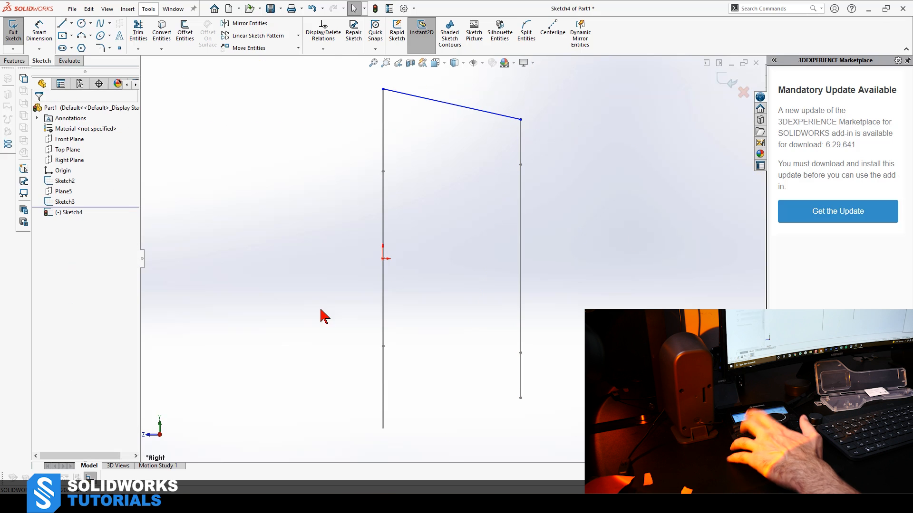
# Draw a second line joining the lower ends of the slot and rounded rectangle profiles.
pyautogui.press('l')
pyautogui.moveTo(383, 427); pyautogui.dragTo(520, 399)
pyautogui.press('Escape')
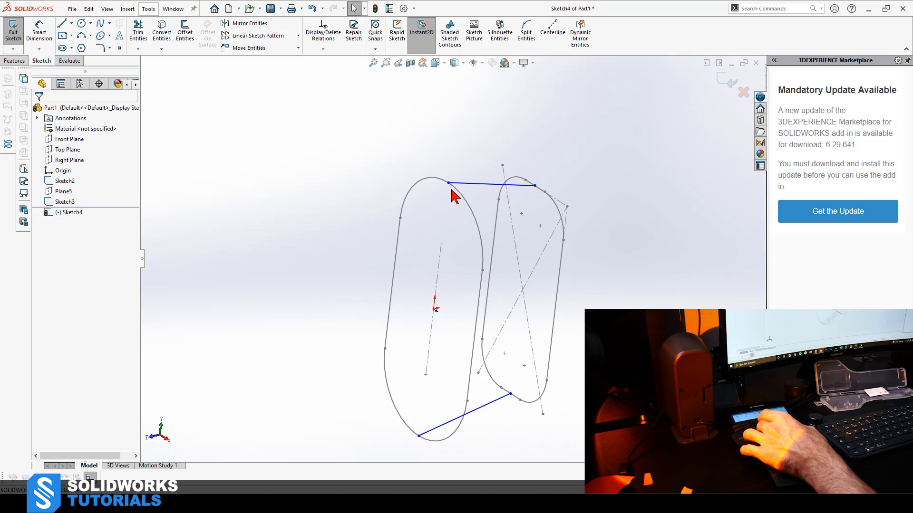
# Pull the upper line's front endpoint off the slot and add a Pierce relation between it and the slot's upper arc.
pyautogui.moveTo(450, 186); pyautogui.dragTo(402, 141)
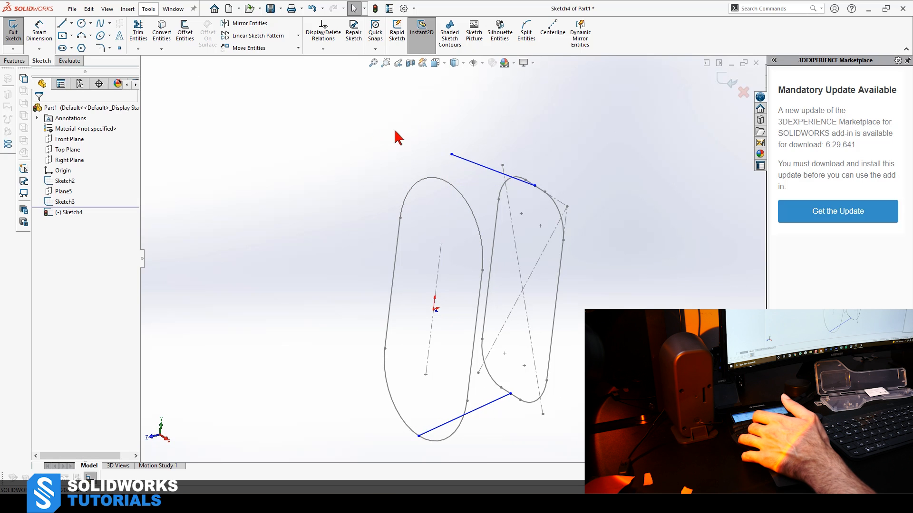
pyautogui.click(451, 155)
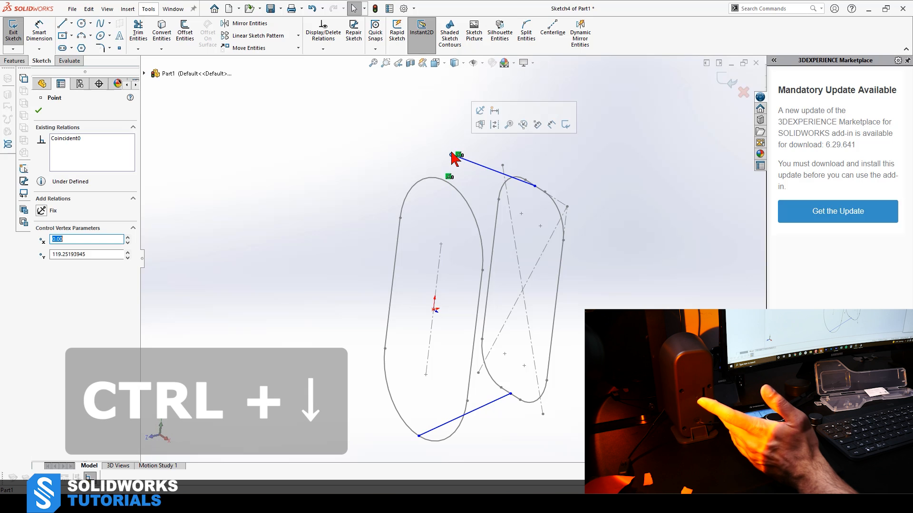
pyautogui.keyDown('ctrl'); pyautogui.click(446, 183); pyautogui.keyUp('ctrl')
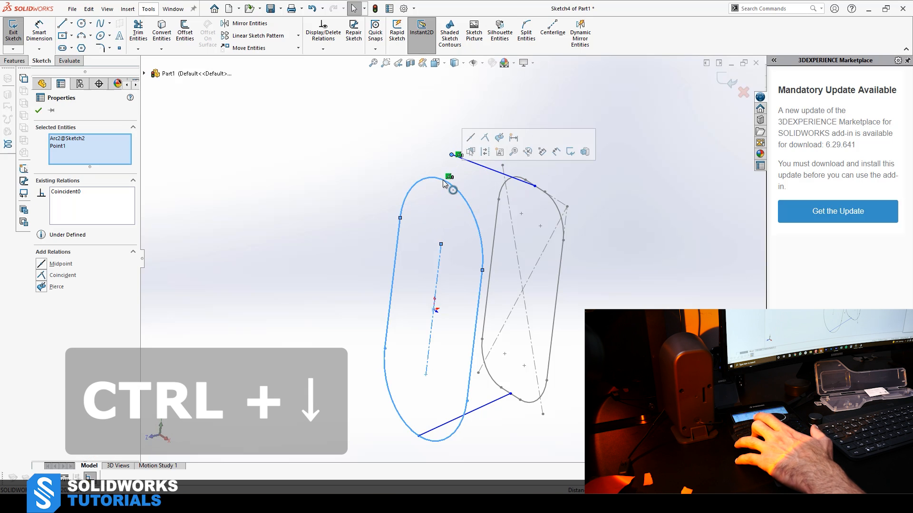
pyautogui.click(41, 287)
pyautogui.click(216, 285)
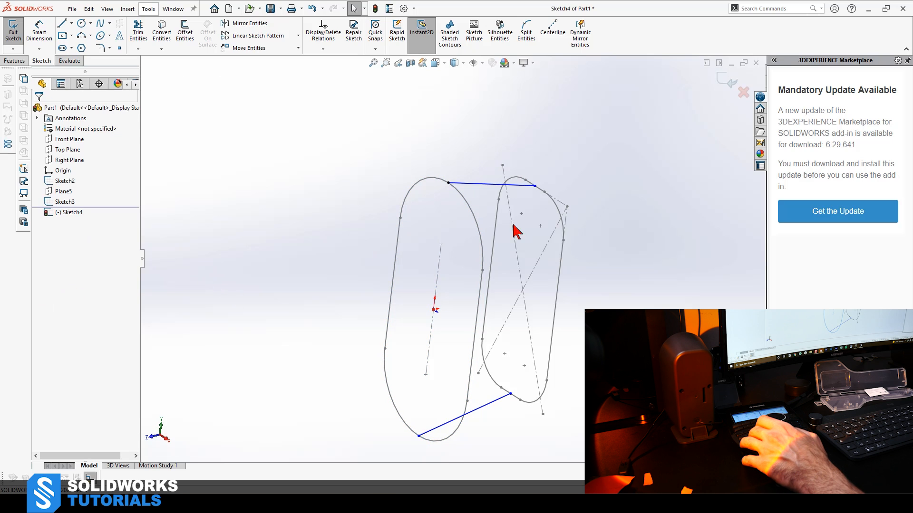
# Add a Pierce relation between the upper line's rear endpoint and the rounded rectangle's upper straight edge.
pyautogui.click(535, 186)
pyautogui.keyDown('ctrl'); pyautogui.click(538, 189); pyautogui.keyUp('ctrl')
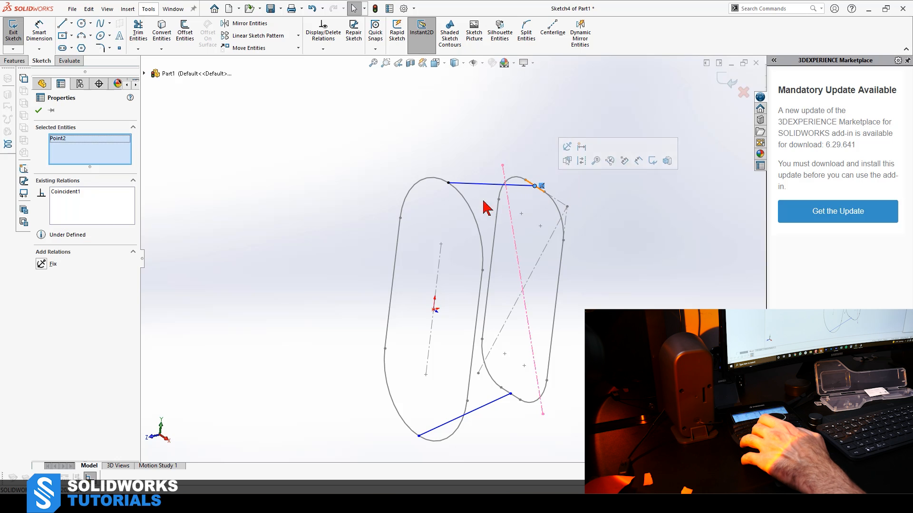
pyautogui.click(613, 186)
pyautogui.scroll(-6, 597, 181)
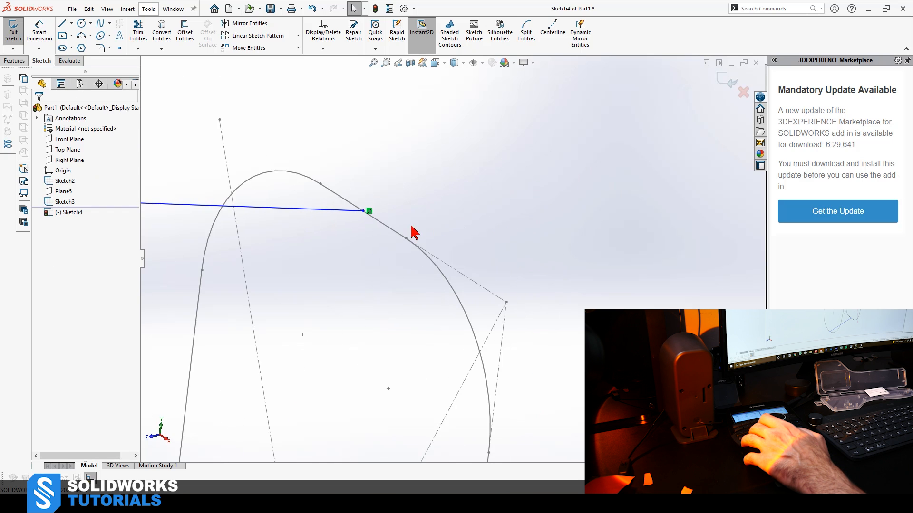
pyautogui.click(363, 212)
pyautogui.keyDown('ctrl'); pyautogui.click(371, 217); pyautogui.keyUp('ctrl')
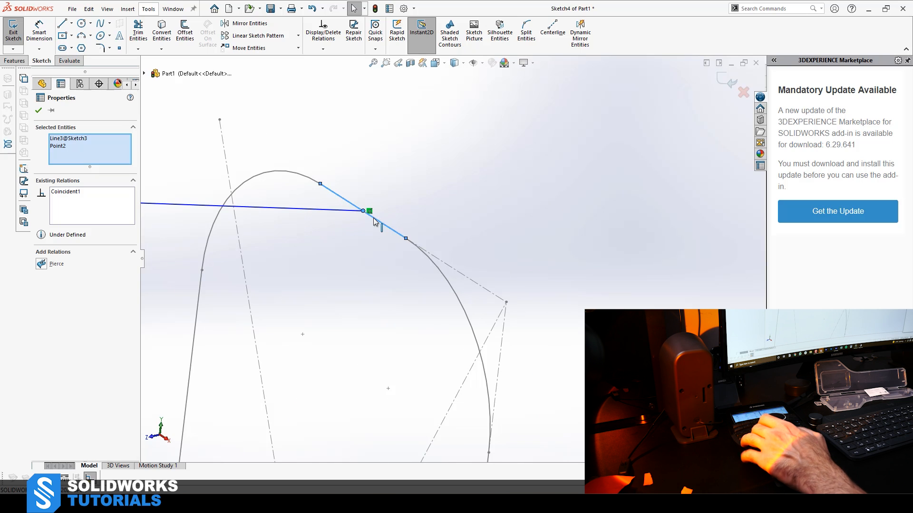
pyautogui.click(40, 262)
pyautogui.click(511, 190)
pyautogui.scroll(11, 523, 189)
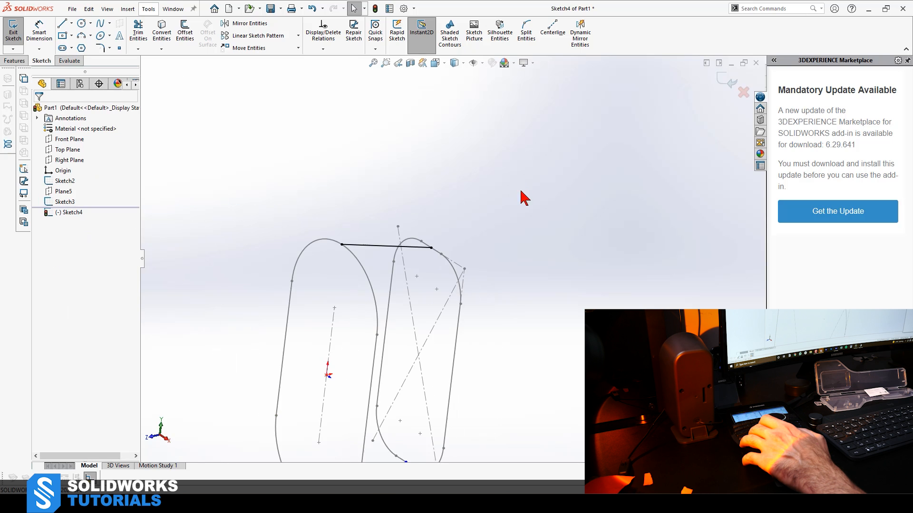
# Add a Pierce relation between the lower line's front endpoint and the slot's lower arc.
pyautogui.scroll(-5, 407, 348)
pyautogui.scroll(6, 505, 193)
pyautogui.scroll(-4, 494, 192)
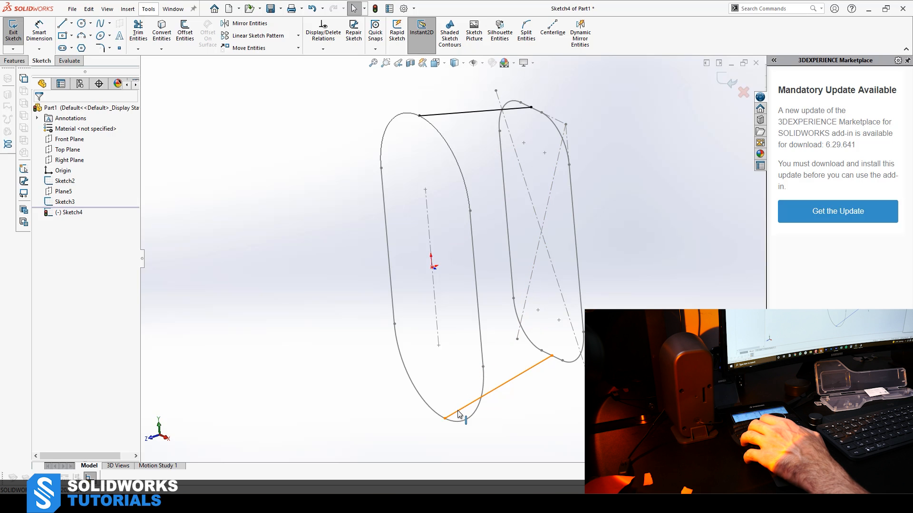
pyautogui.moveTo(444, 419); pyautogui.dragTo(446, 431)
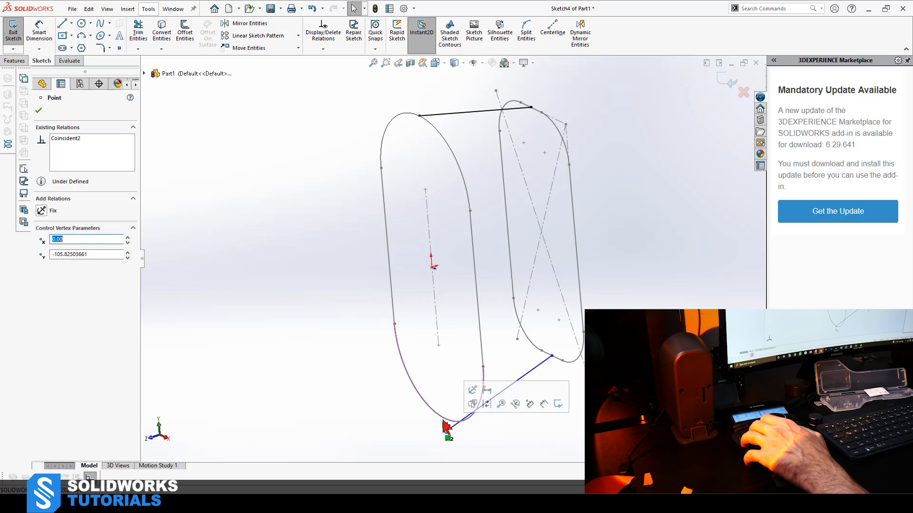
pyautogui.keyDown('ctrl'); pyautogui.click(441, 417); pyautogui.keyUp('ctrl')
pyautogui.click(499, 377)
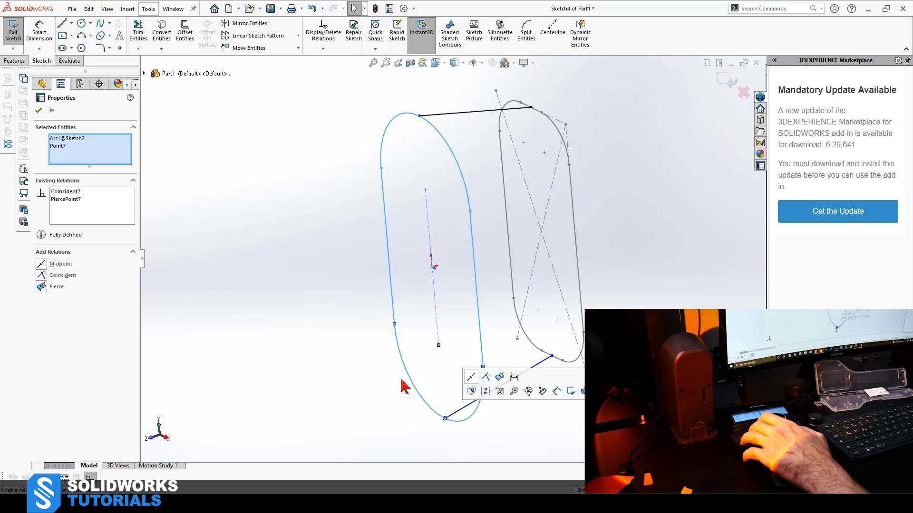
pyautogui.click(315, 397)
# Pierce the lower line's rear endpoint to the rounded rectangle's lower straight edge and exit the guide sketch.
pyautogui.moveTo(552, 356); pyautogui.dragTo(553, 377)
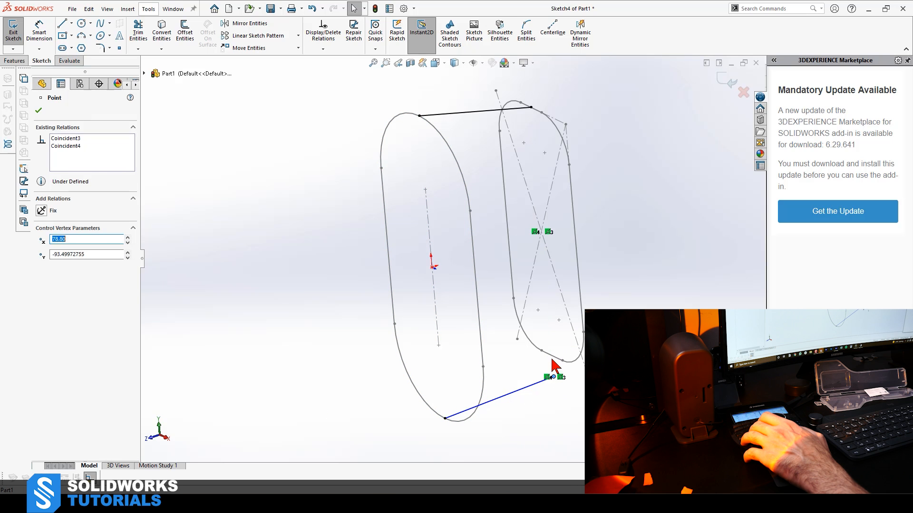
pyautogui.keyDown('ctrl'); pyautogui.click(552, 361); pyautogui.keyUp('ctrl')
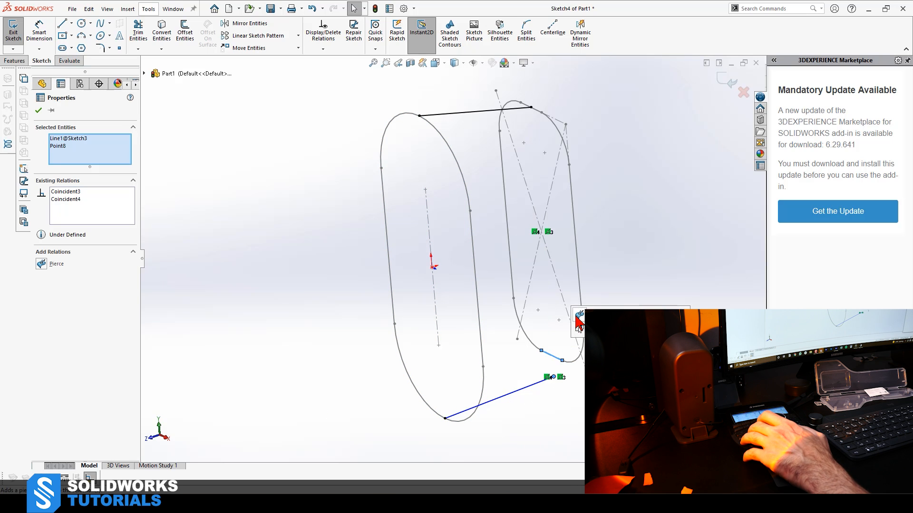
pyautogui.click(41, 265)
pyautogui.press('Escape')
pyautogui.click(730, 88)
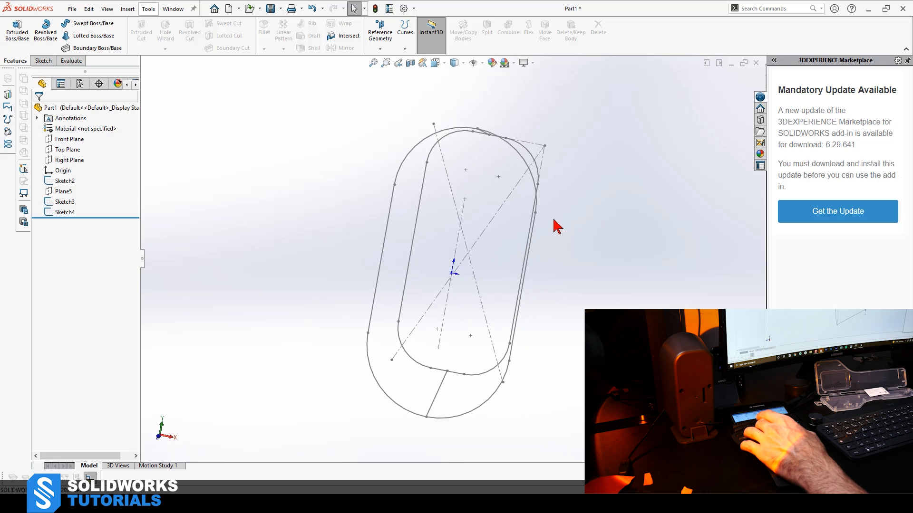
# Start a loft between the rounded rectangle and slot profiles and add the upper line as an open-loop guide curve.
pyautogui.click(538, 153)
pyautogui.click(487, 178)
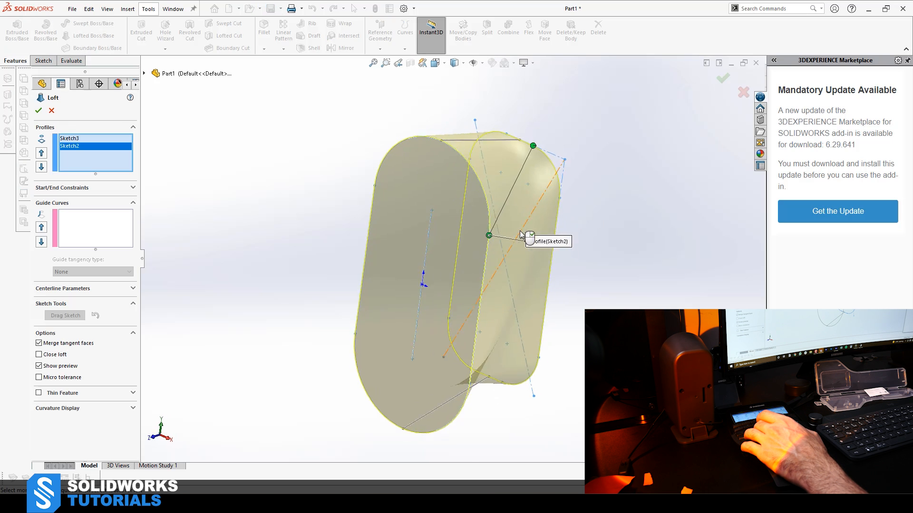
pyautogui.click(81, 234)
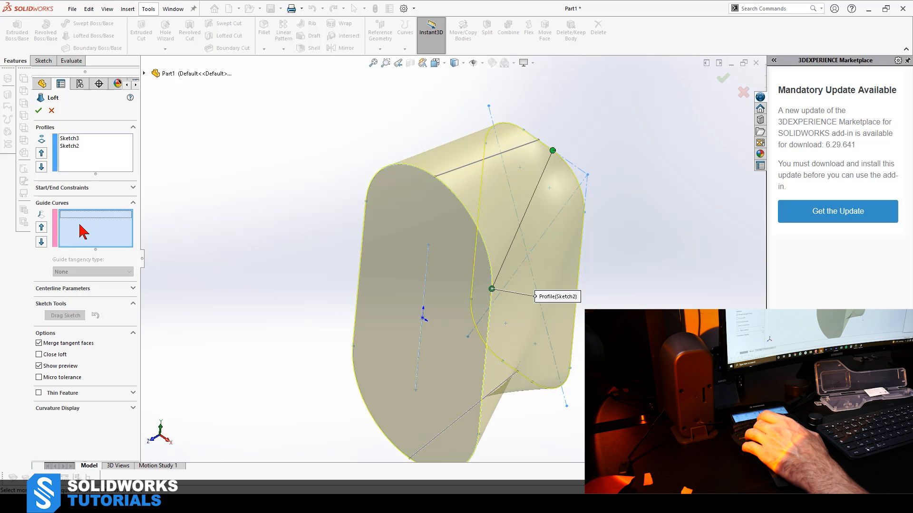
pyautogui.click(477, 170)
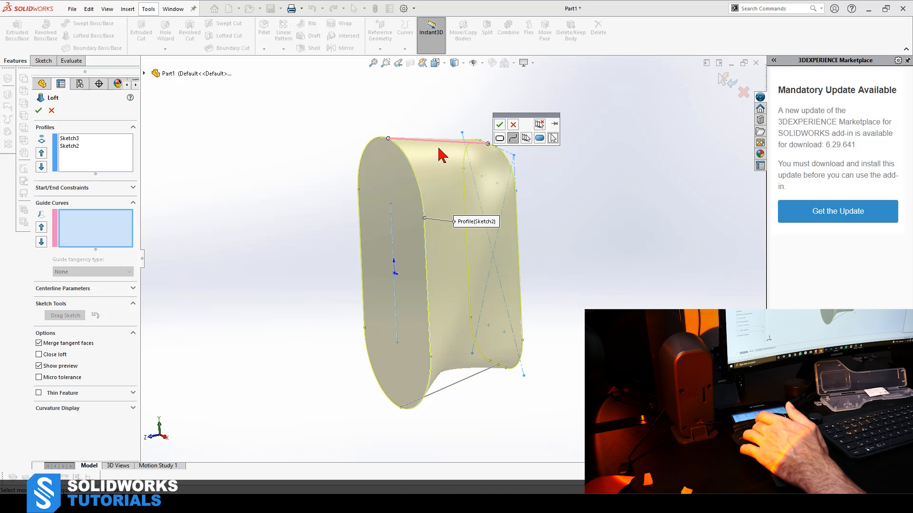
pyautogui.moveTo(534, 116); pyautogui.dragTo(557, 92)
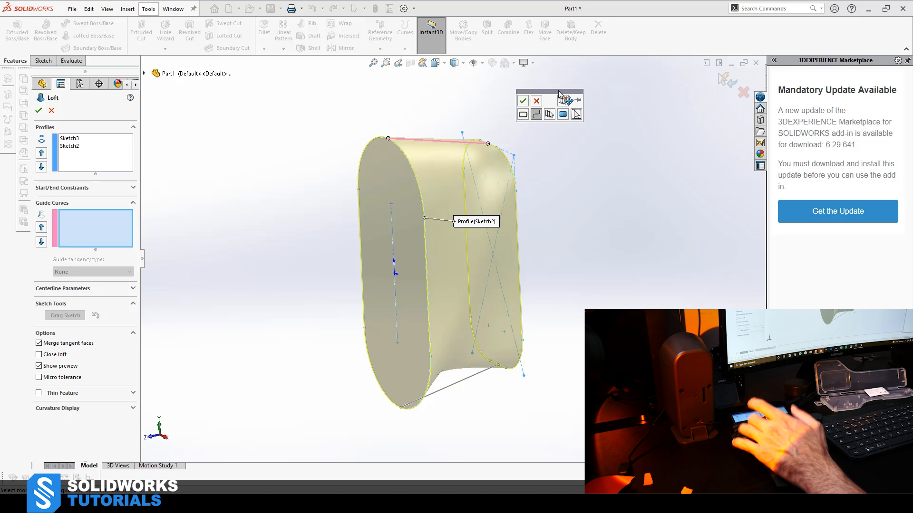
pyautogui.click(530, 108)
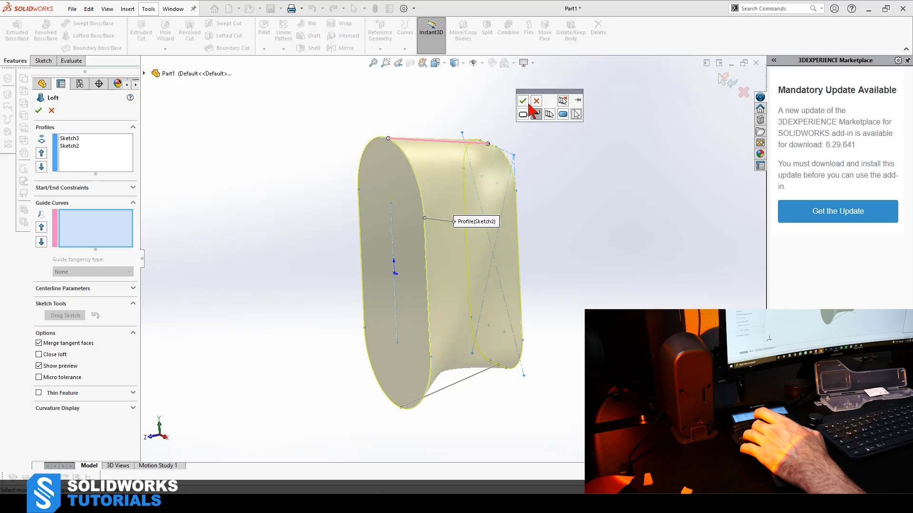
pyautogui.click(523, 102)
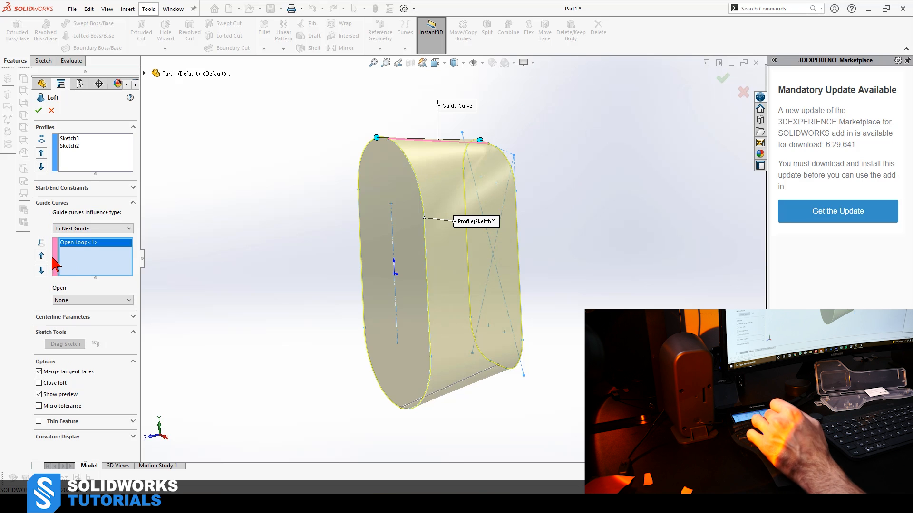
# Add the lower line as the loft's second open-loop guide curve and complete the loft.
pyautogui.click(474, 379)
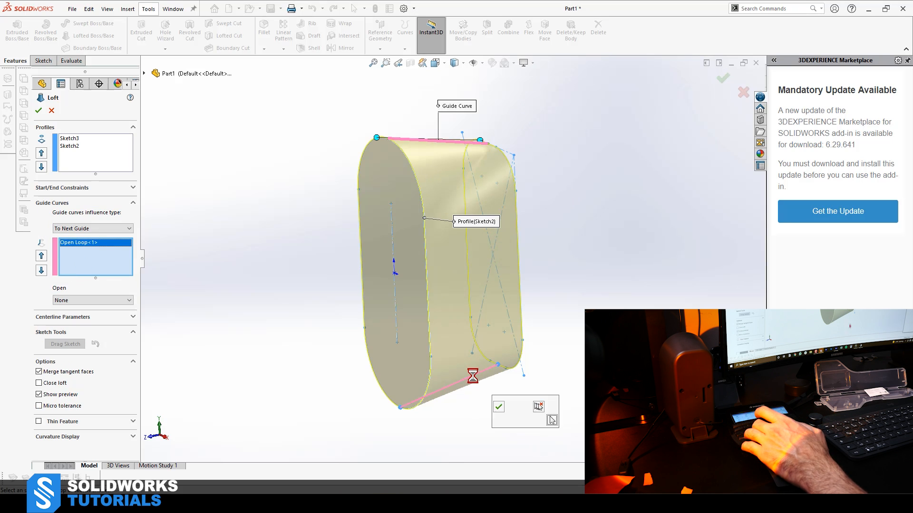
pyautogui.click(499, 407)
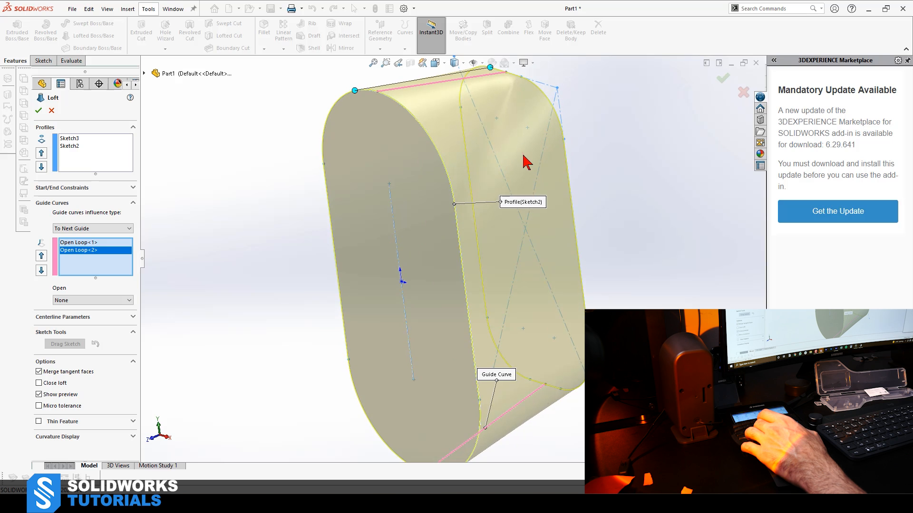
pyautogui.click(40, 112)
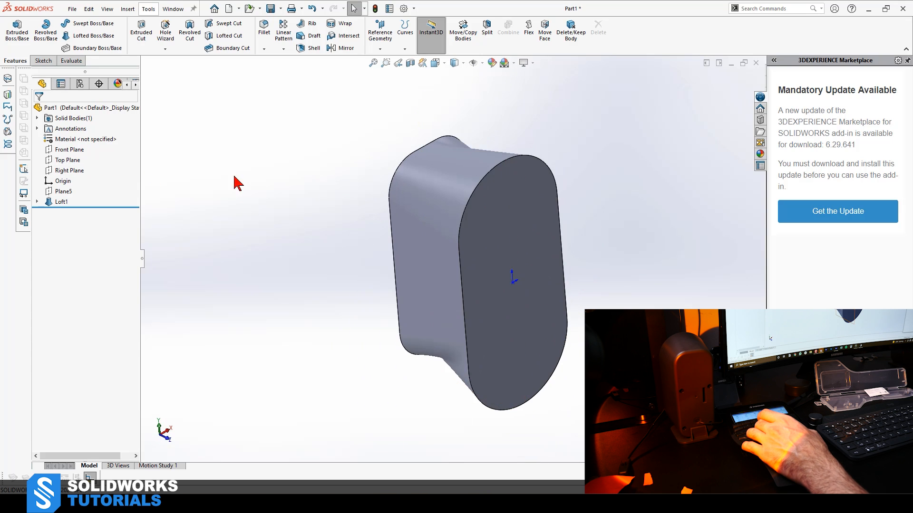
# Enable the Surfaces toolset in the CommandManager and switch to it.
pyautogui.click(76, 172)
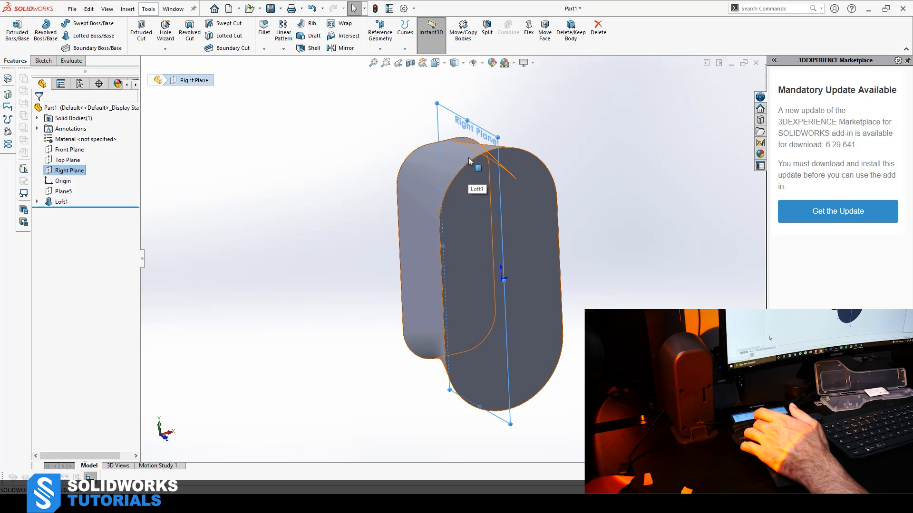
pyautogui.rightClick(70, 61)
pyautogui.moveTo(143, 93)
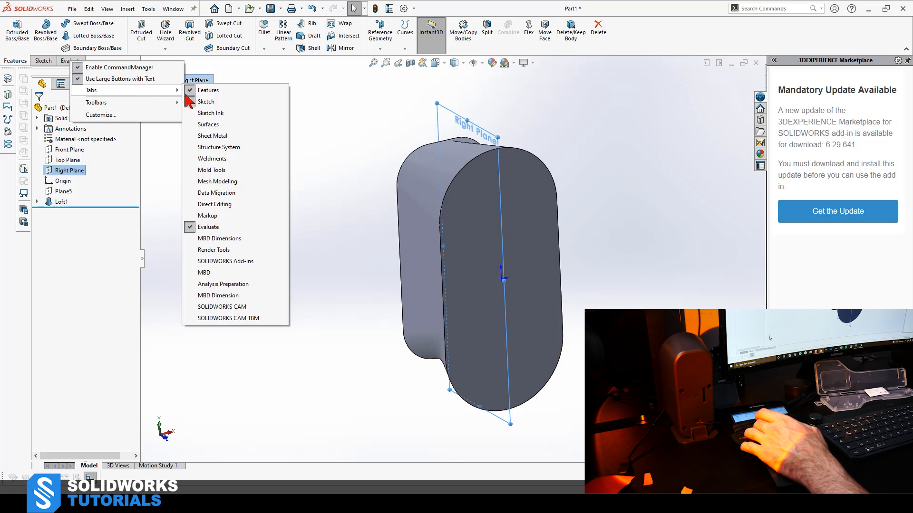
pyautogui.click(243, 130)
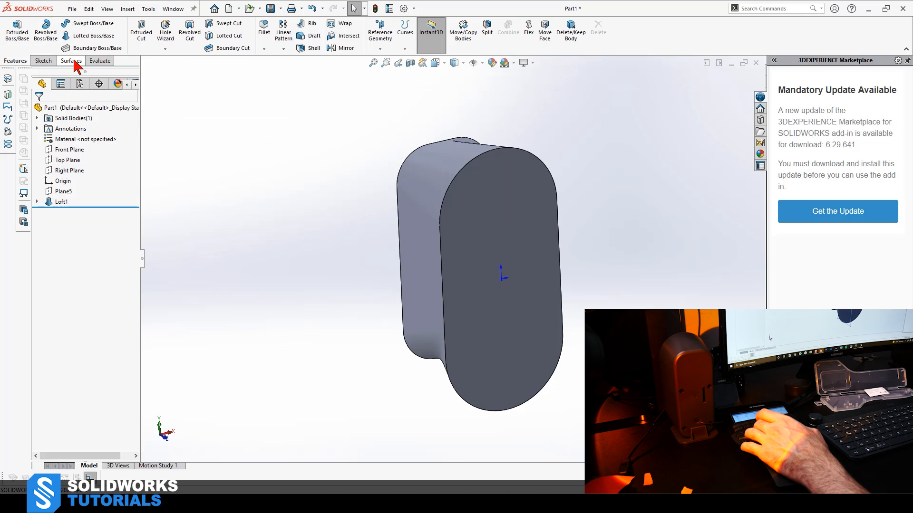
pyautogui.click(74, 61)
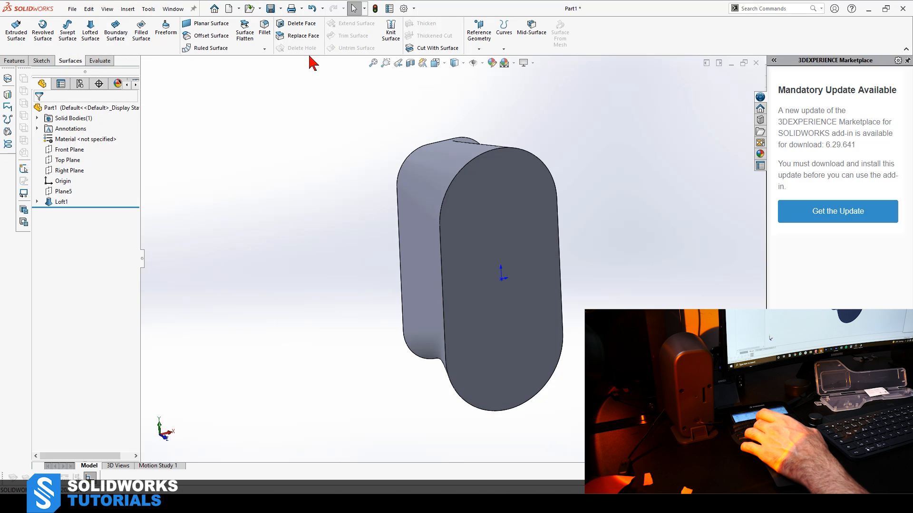
# Cut the lofted body with the Right Plane as the cutting surface, flipping the cut direction.
pyautogui.click(449, 50)
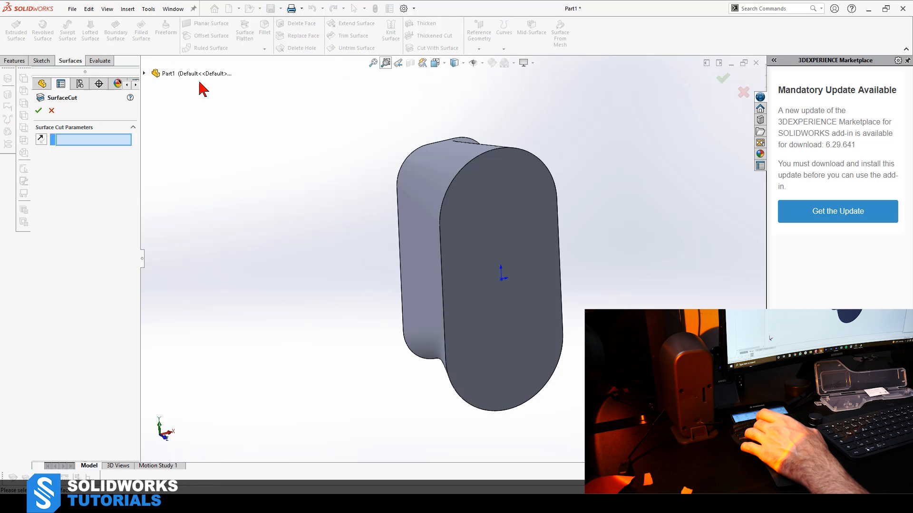
pyautogui.click(144, 73)
pyautogui.click(187, 136)
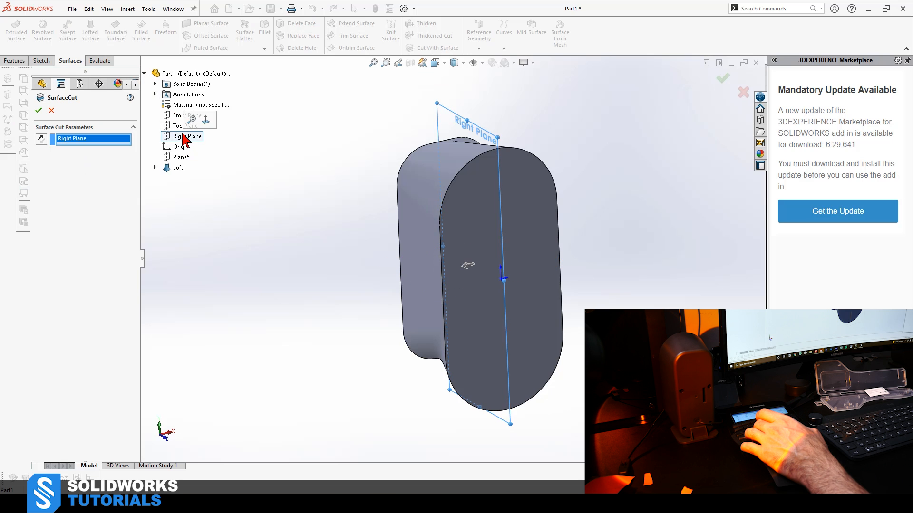
pyautogui.click(40, 139)
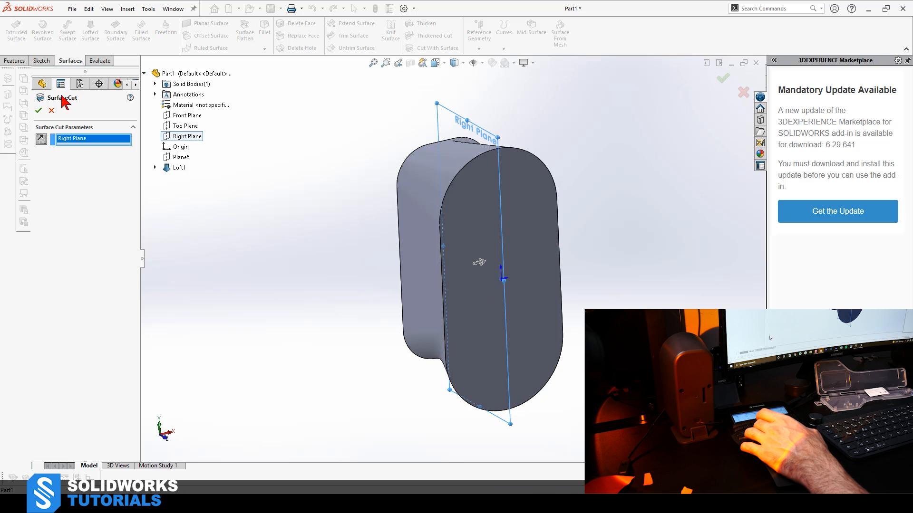
pyautogui.click(38, 112)
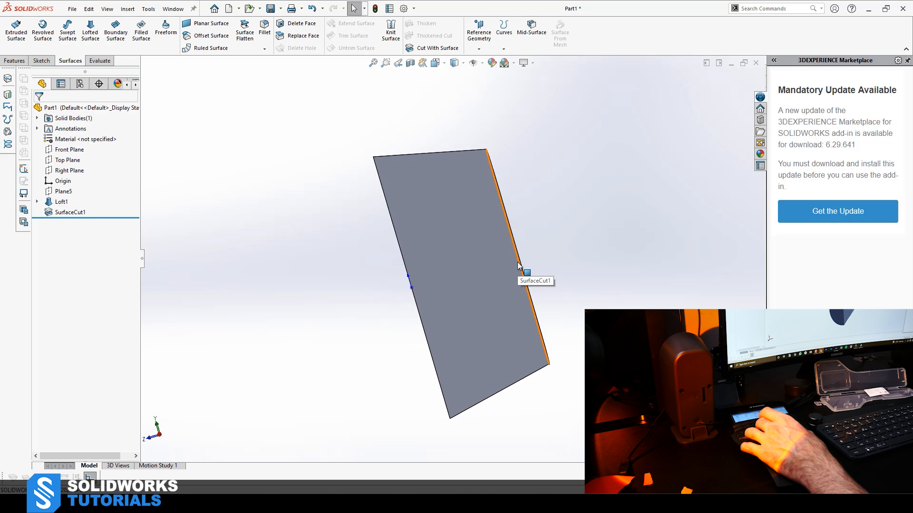
# Mirror the remaining half body about the Right Plane with solids merged.
pyautogui.moveTo(507, 255); pyautogui.dragTo(563, 209, button='middle')
pyautogui.click(565, 204)
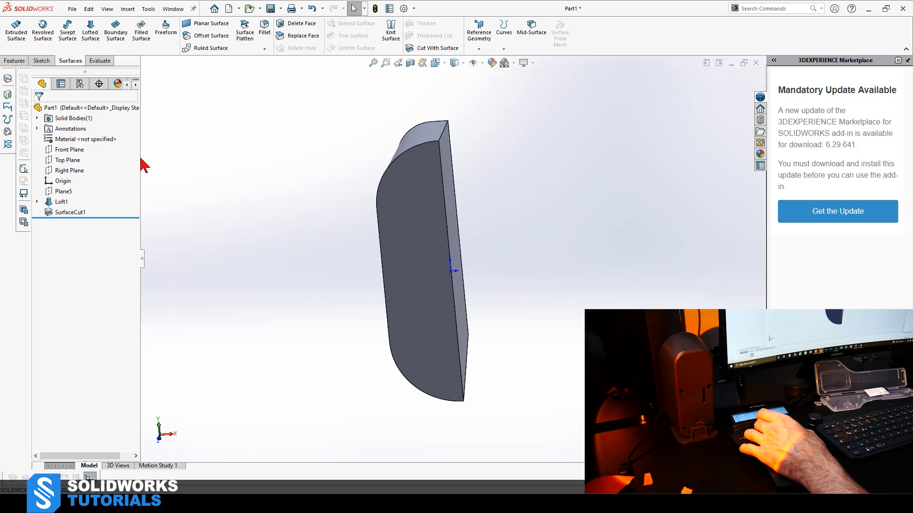
pyautogui.click(83, 170)
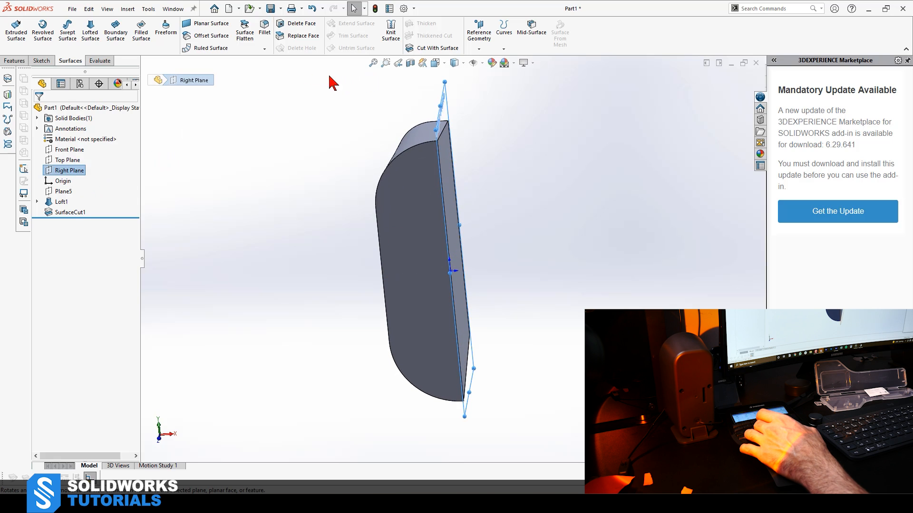
pyautogui.click(16, 61)
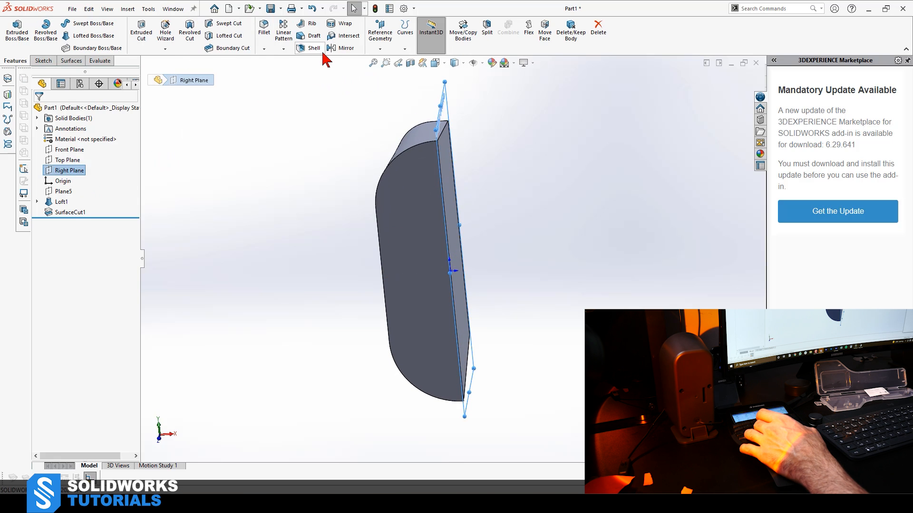
pyautogui.click(342, 48)
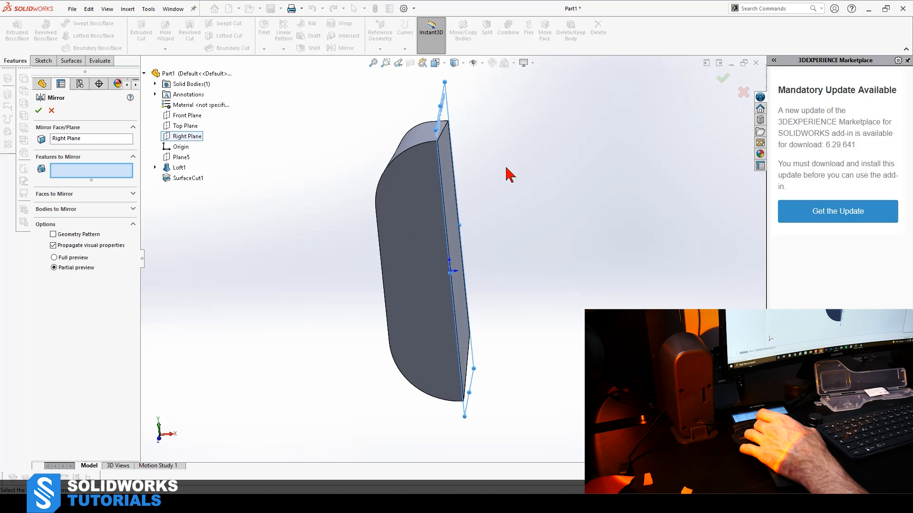
pyautogui.click(53, 209)
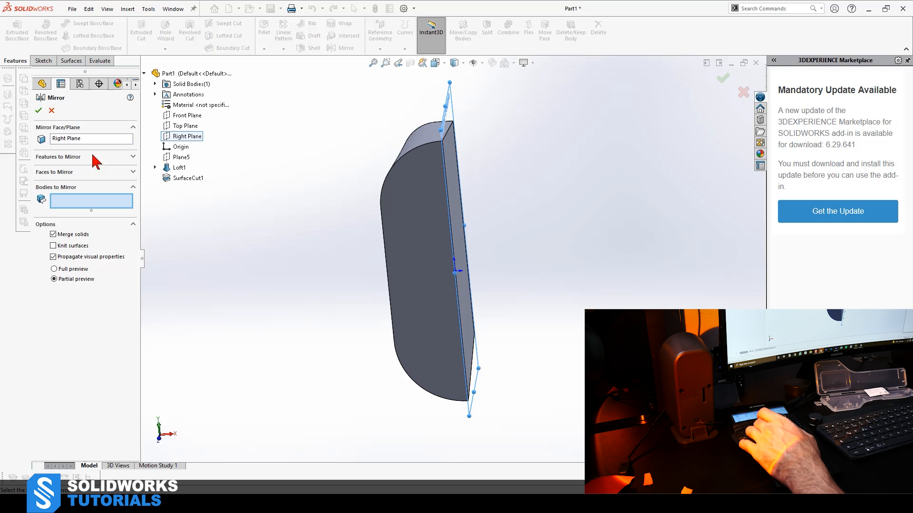
pyautogui.click(418, 191)
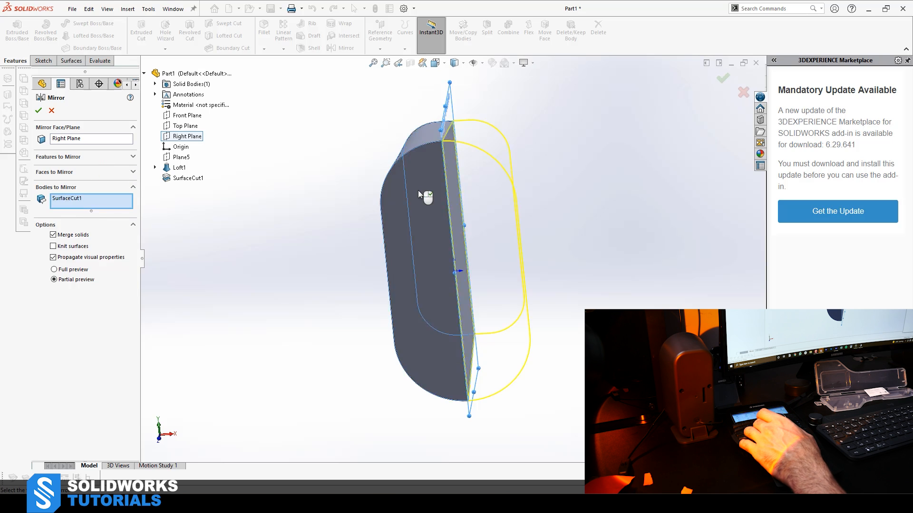
pyautogui.click(38, 110)
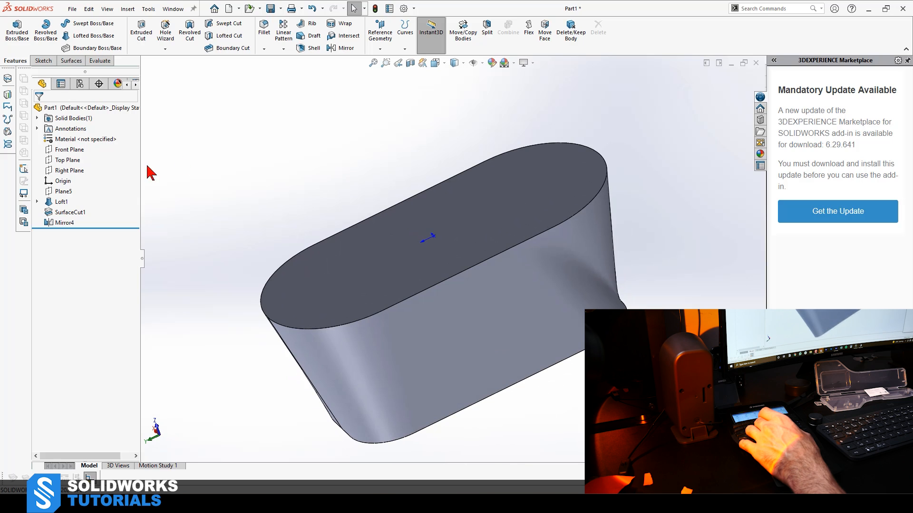
# Cut the mirrored body with the Top Plane as the cutting surface.
pyautogui.click(72, 161)
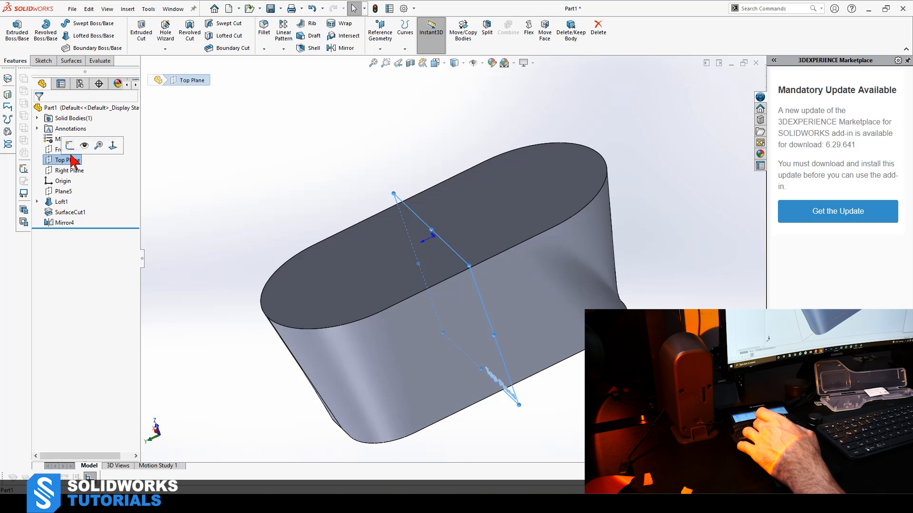
pyautogui.click(72, 63)
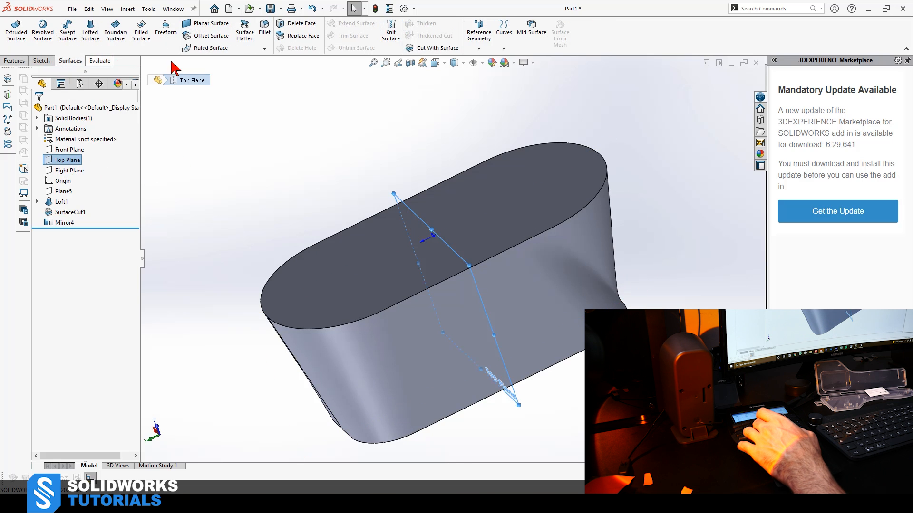
pyautogui.click(435, 48)
pyautogui.click(38, 112)
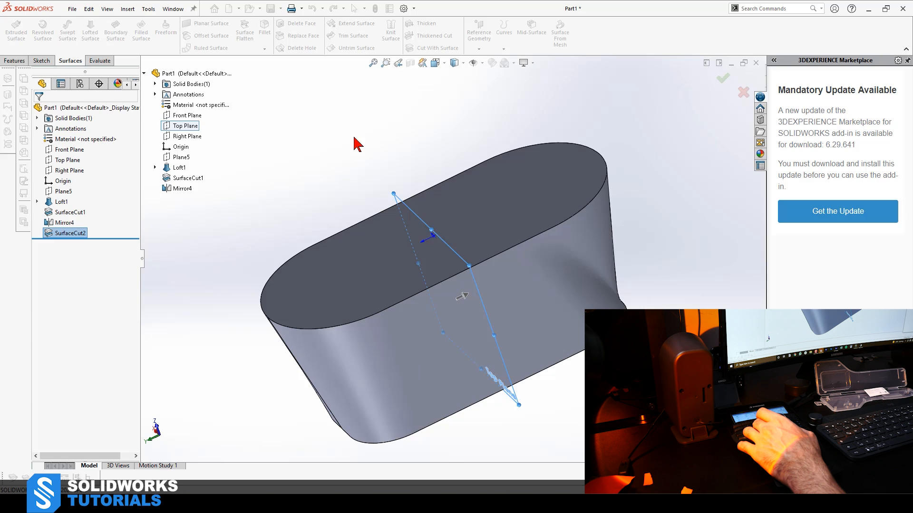
# Mirror the remaining half body about the Top Plane with solids merged.
pyautogui.click(72, 160)
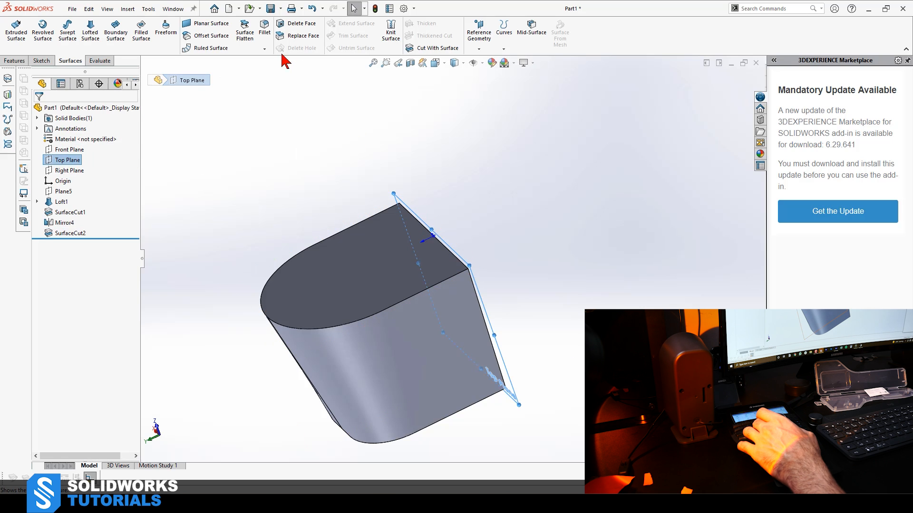
pyautogui.click(18, 61)
pyautogui.click(343, 48)
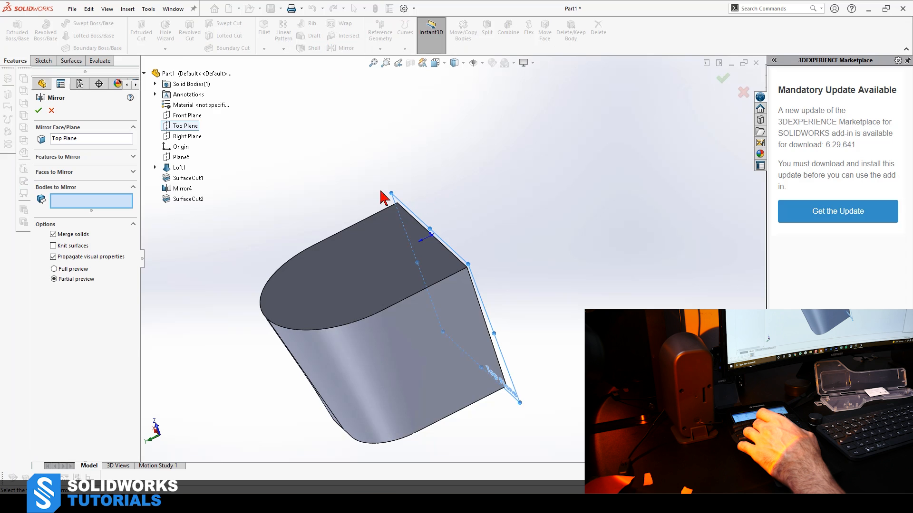
pyautogui.click(334, 312)
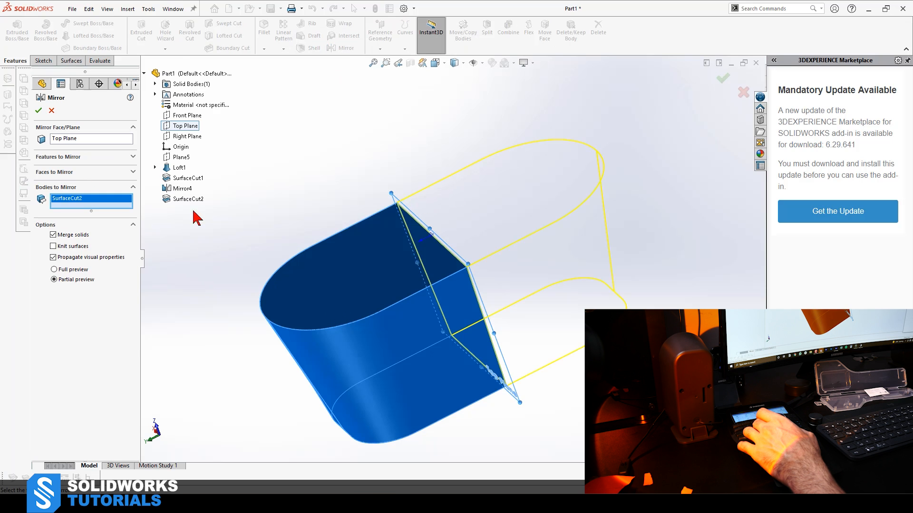
pyautogui.click(38, 112)
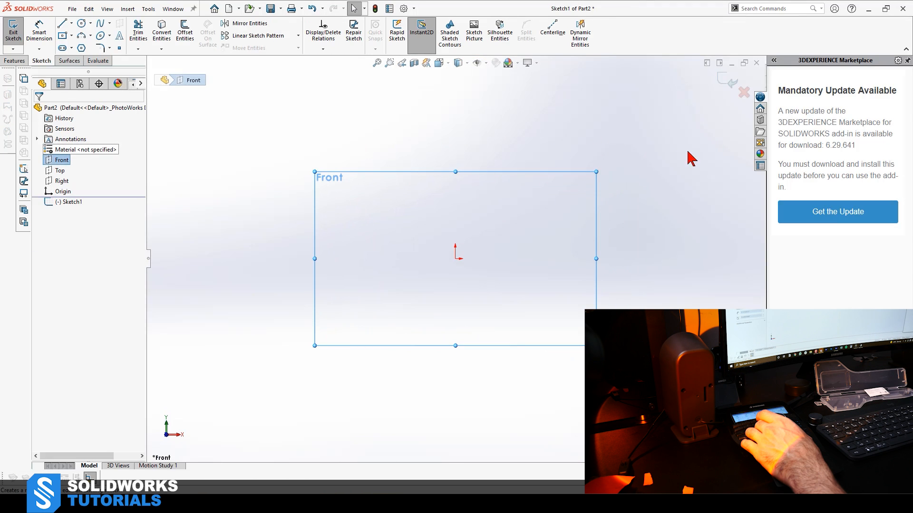
# In the Part2 Front plane sketch, draw a vertical line up from the origin and a slanted line from its upper end.
pyautogui.press('l')
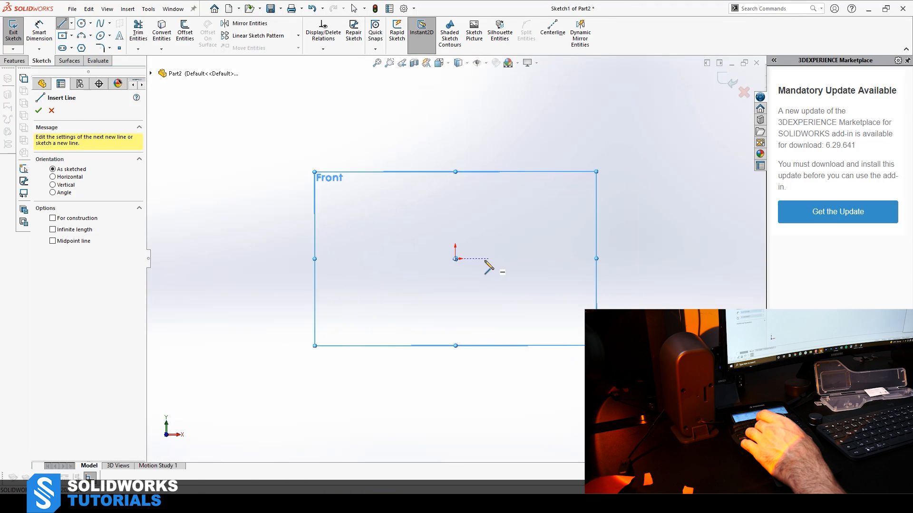
pyautogui.click(455, 258)
pyautogui.click(456, 172)
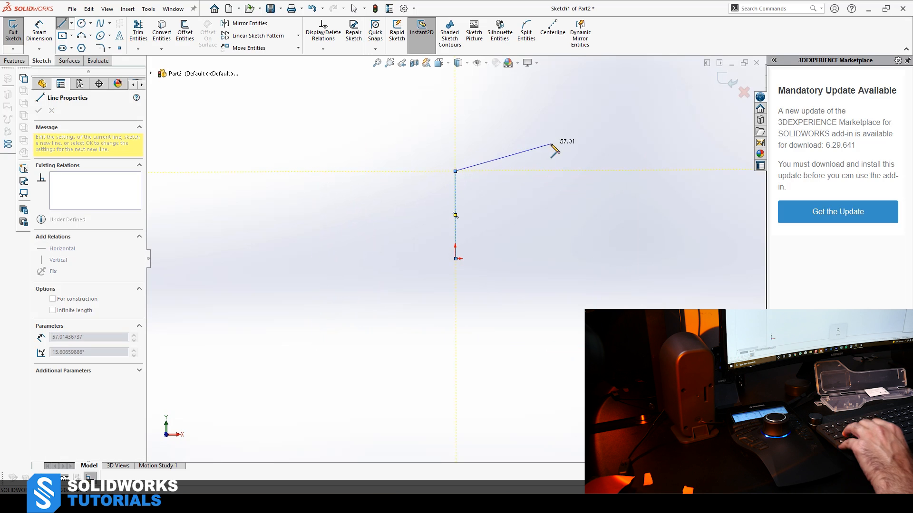
pyautogui.press('Escape')
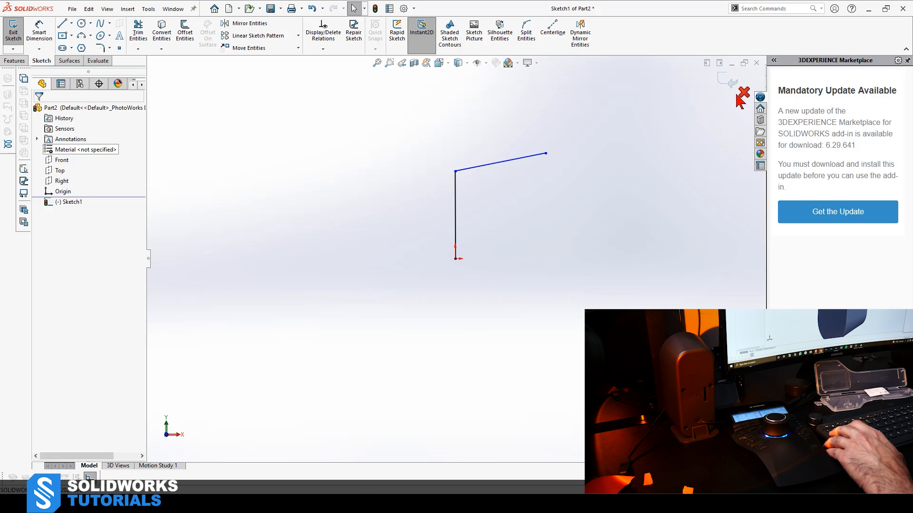
# Switch back to Part1, expand Loft1 and start a sketch on the Right Plane in the left view.
pyautogui.hotkey('ctrl', 'Tab')
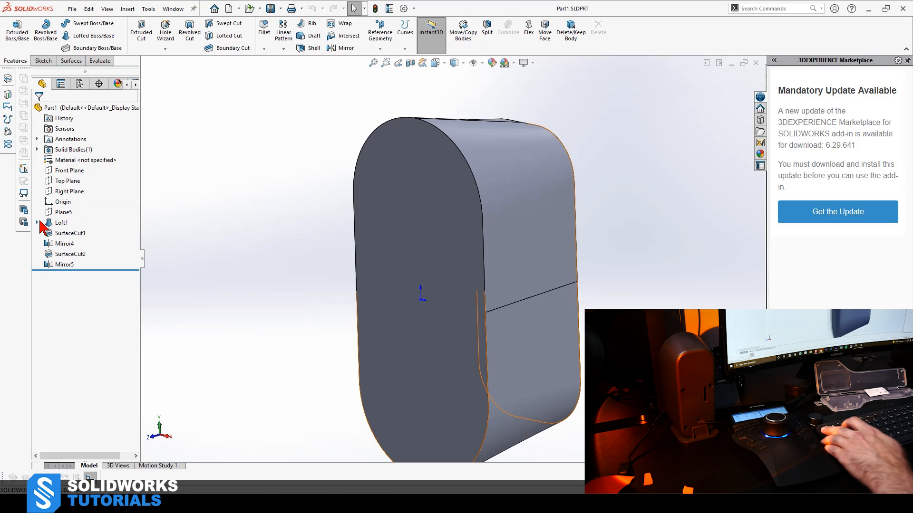
pyautogui.click(37, 222)
pyautogui.press('space')
pyautogui.click(377, 246)
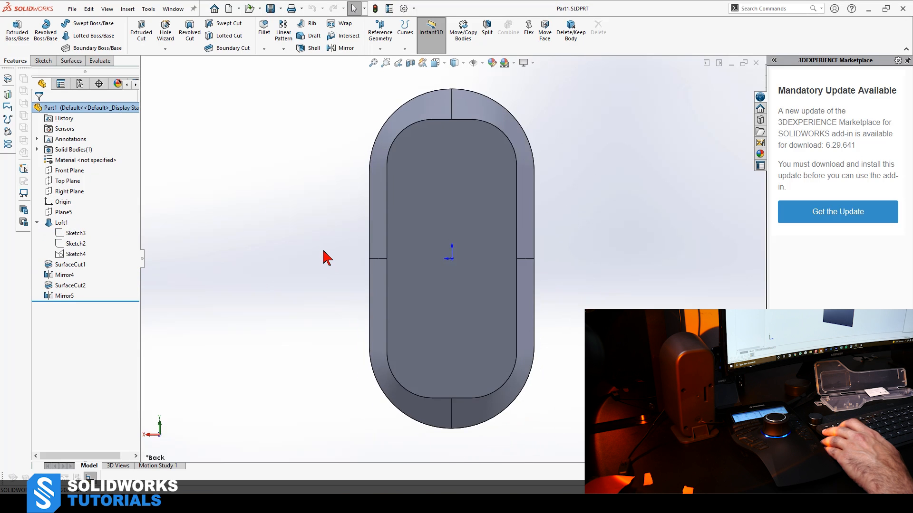
pyautogui.hotkey('ctrl', '3')
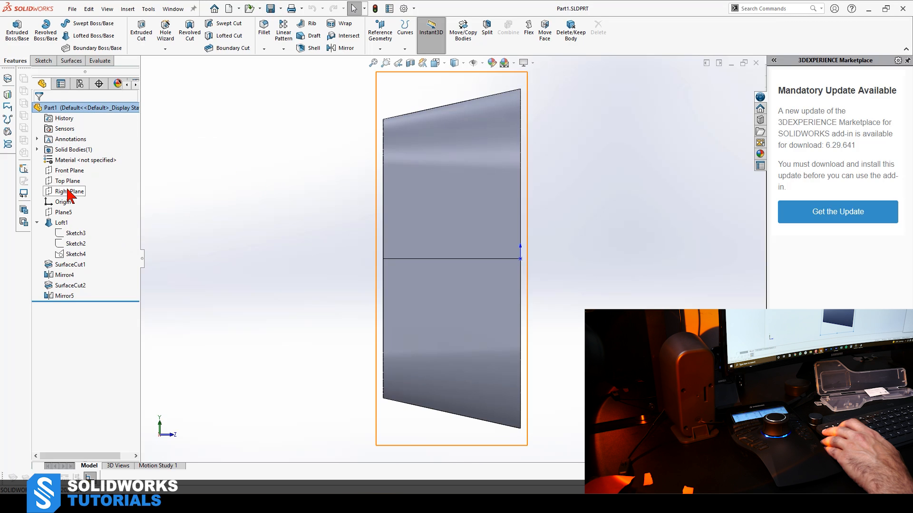
pyautogui.click(70, 192)
pyautogui.click(76, 175)
# Sketch a line about 13 mm long up the rear edge to the upper corner and one about 32 mm long along the sloped upper edge.
pyautogui.click(62, 23)
pyautogui.click(383, 164)
pyautogui.click(383, 119)
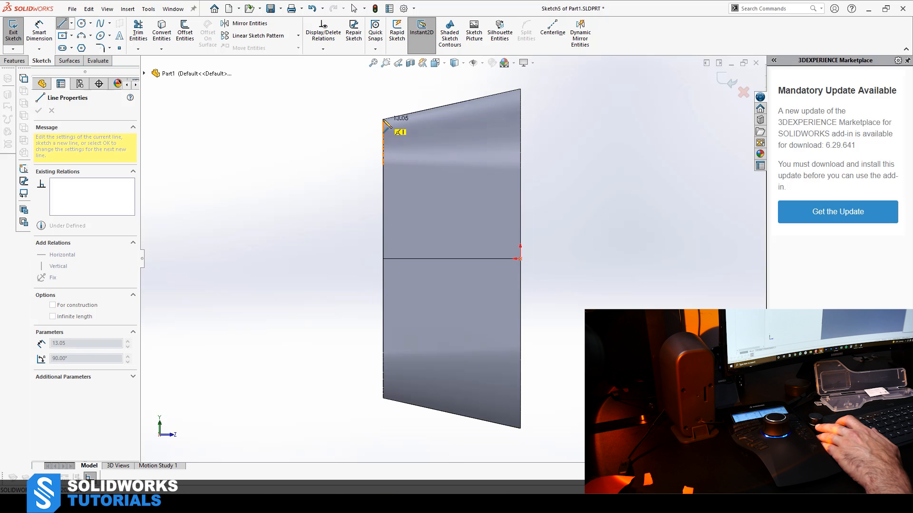
pyautogui.click(384, 120)
pyautogui.click(438, 106)
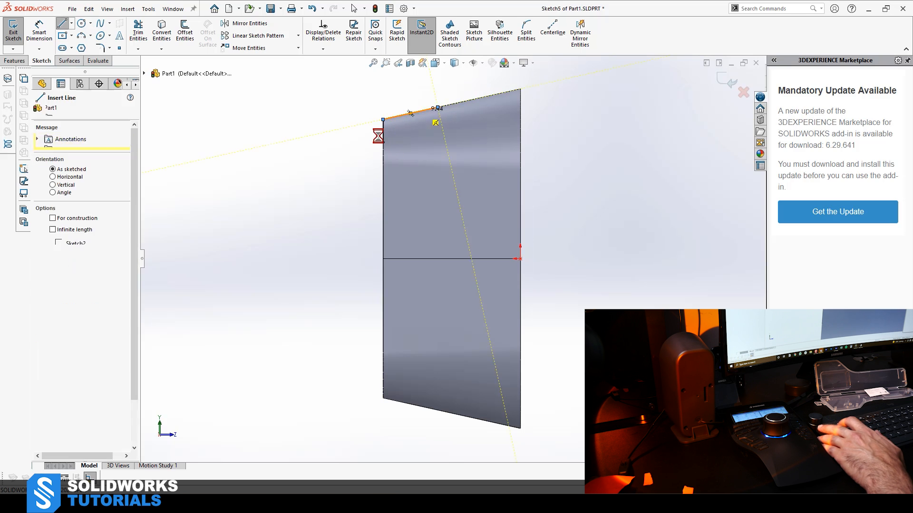
pyautogui.press('Escape')
# Add a Fix relation to the line on the sloped upper edge.
pyautogui.scroll(-12, 382, 135)
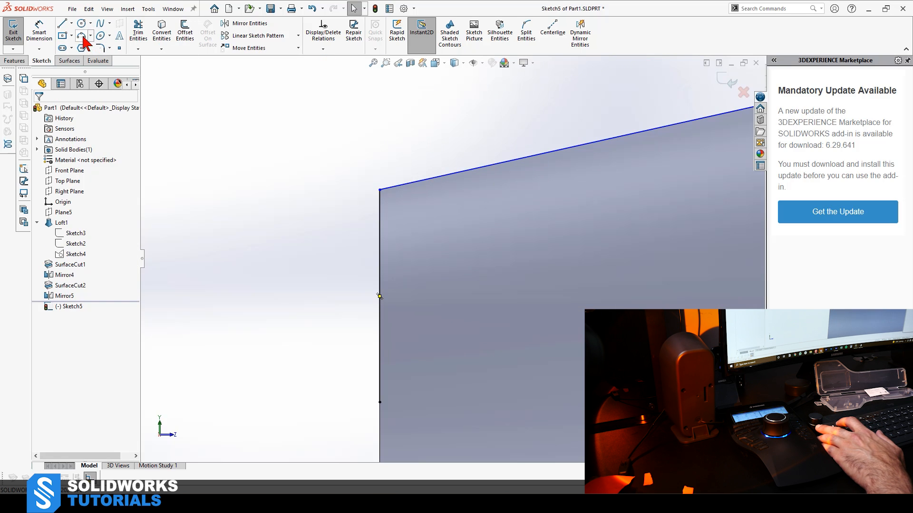
pyautogui.click(82, 36)
pyautogui.press('Escape')
pyautogui.scroll(3, 357, 245)
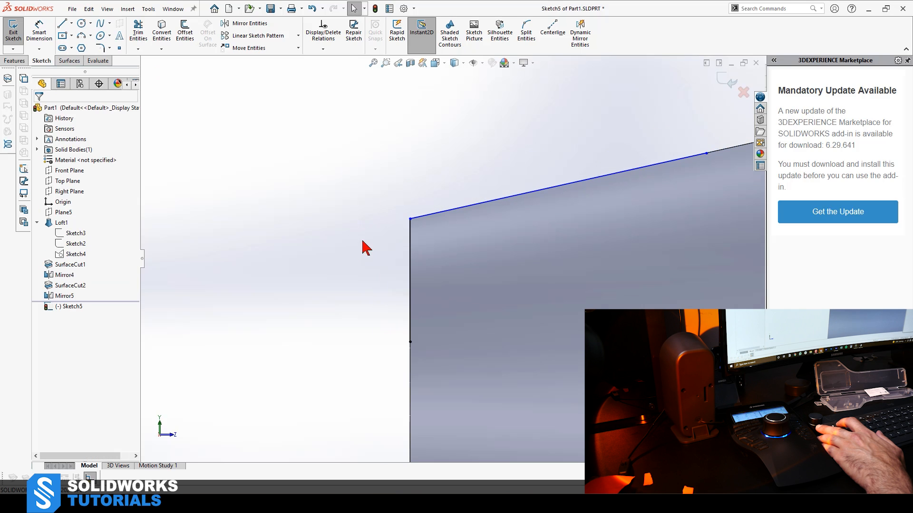
pyautogui.click(674, 166)
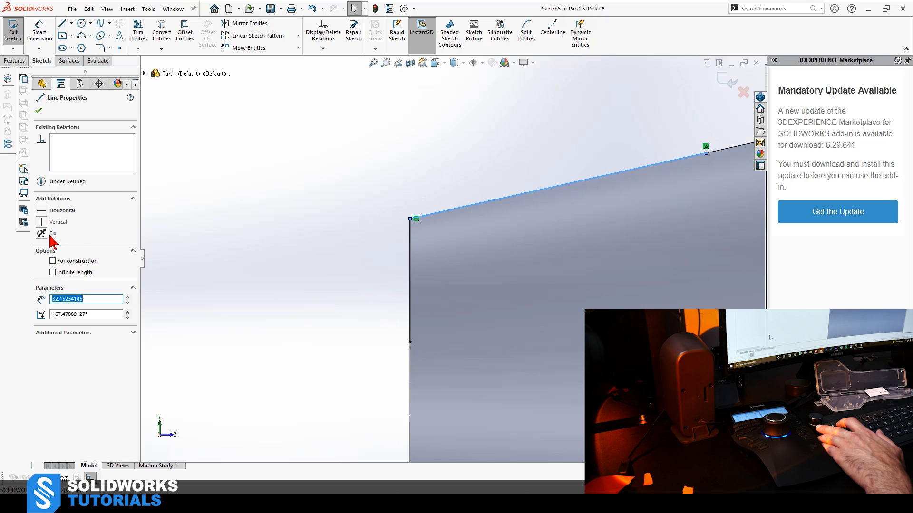
pyautogui.press('Escape')
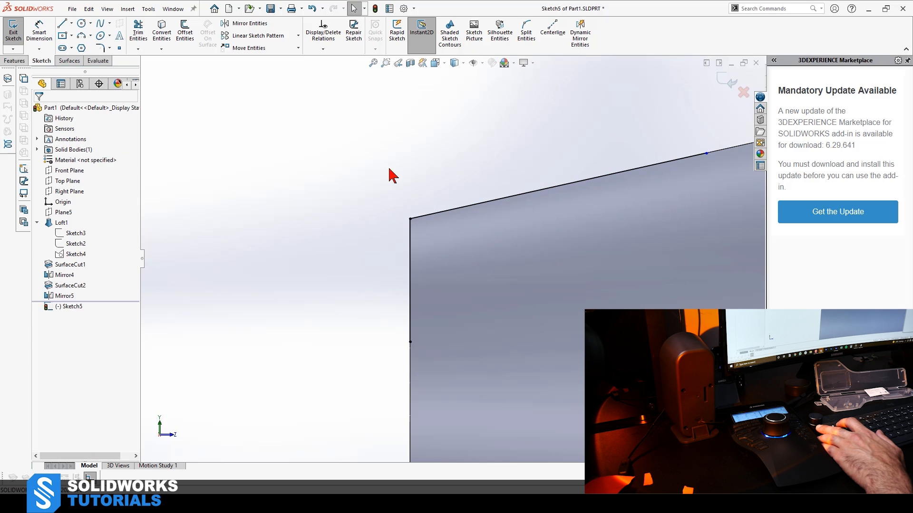
# Sketch a three-point arc of about 6.4 mm radius from the vertical line to the sloped line at the upper rear corner.
pyautogui.scroll(2, 417, 275)
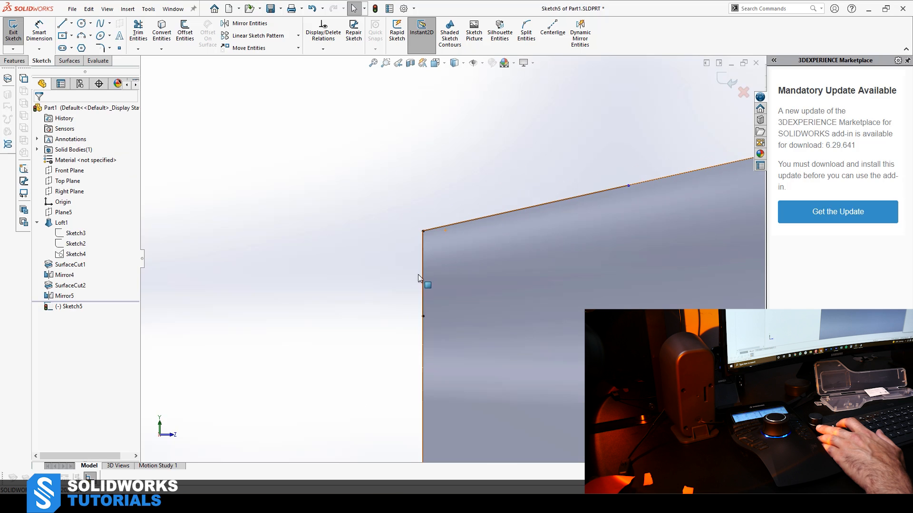
pyautogui.scroll(-2, 529, 242)
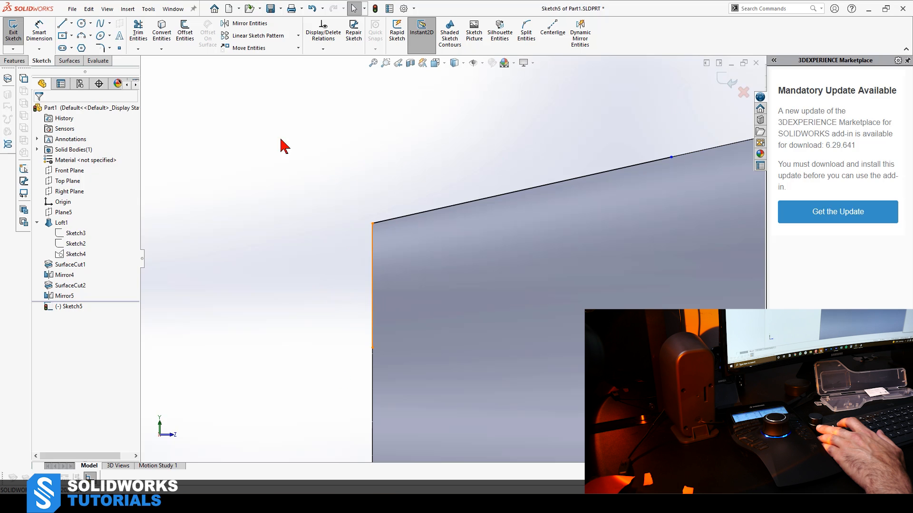
pyautogui.click(373, 267)
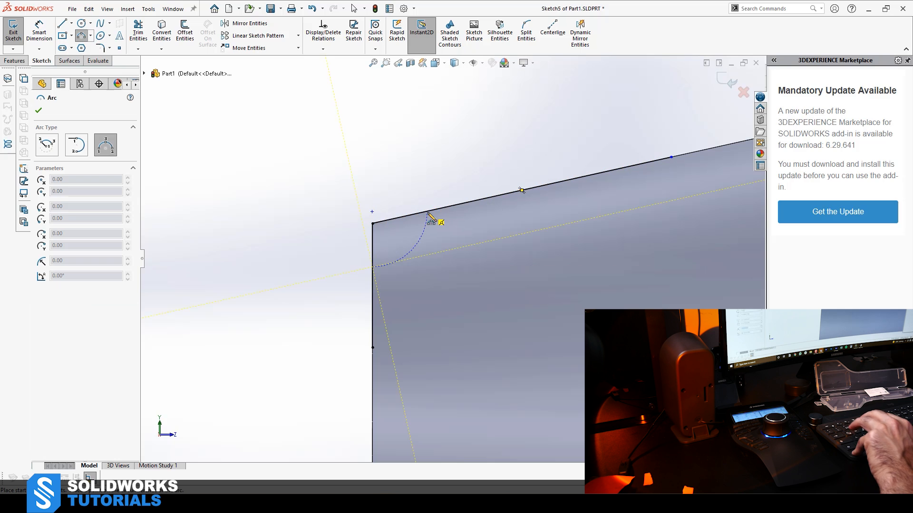
pyautogui.click(393, 241)
pyautogui.press('Escape')
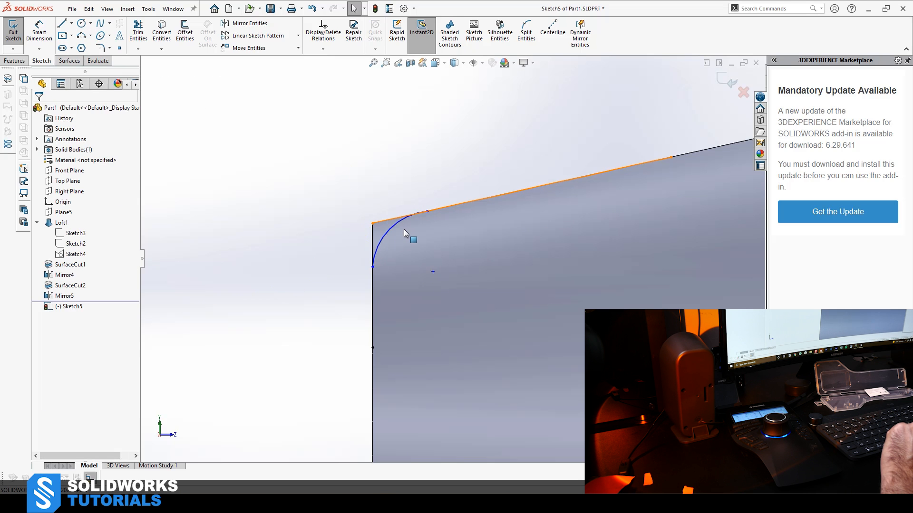
# Make the corner arc tangent to both the sloped upper line and the vertical rear line.
pyautogui.click(398, 220)
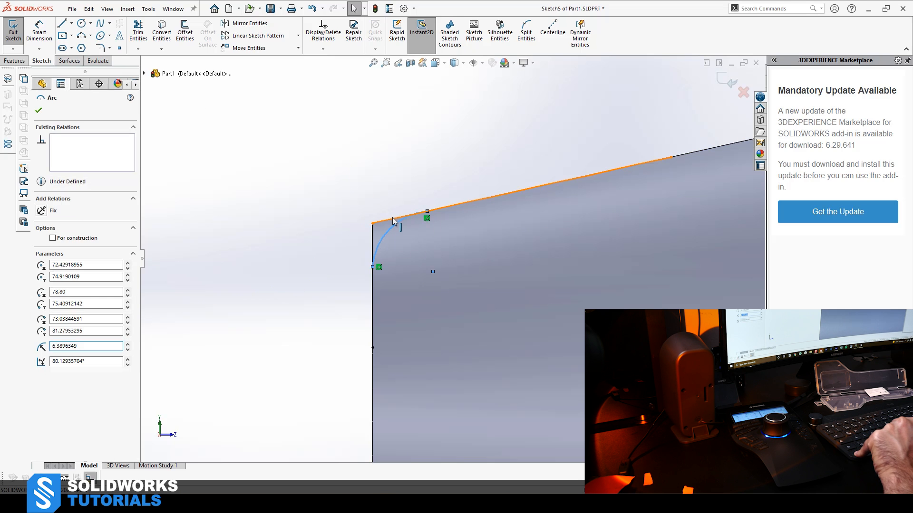
pyautogui.keyDown('ctrl'); pyautogui.click(392, 219); pyautogui.keyUp('ctrl')
pyautogui.click(419, 175)
pyautogui.press('Escape')
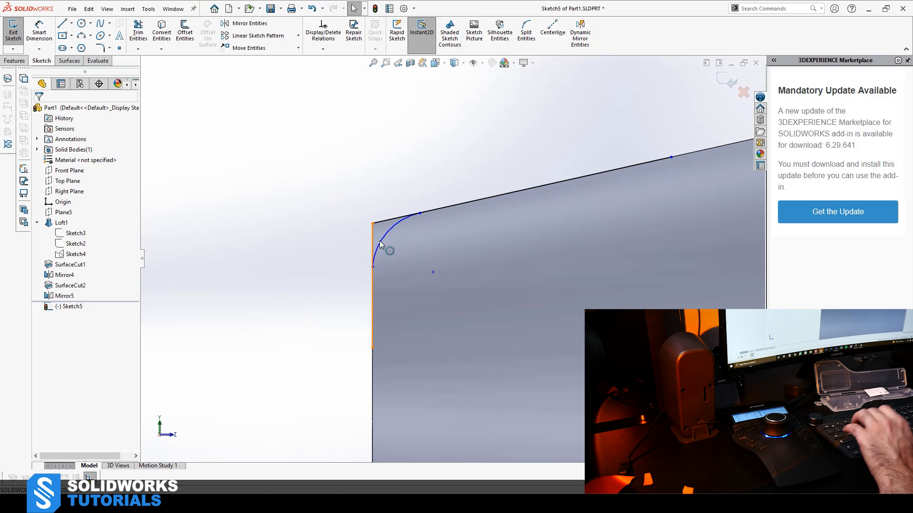
pyautogui.click(381, 241)
pyautogui.keyDown('ctrl'); pyautogui.click(373, 258); pyautogui.keyUp('ctrl')
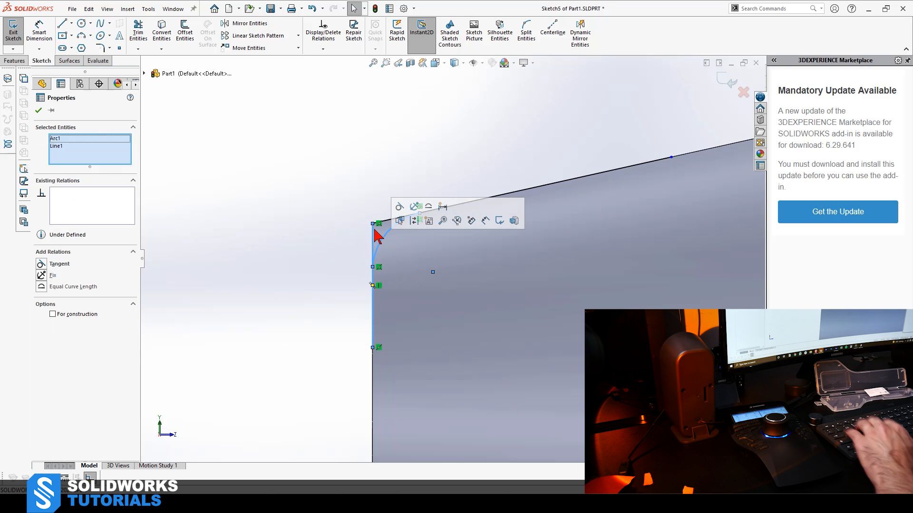
pyautogui.click(397, 205)
pyautogui.click(311, 299)
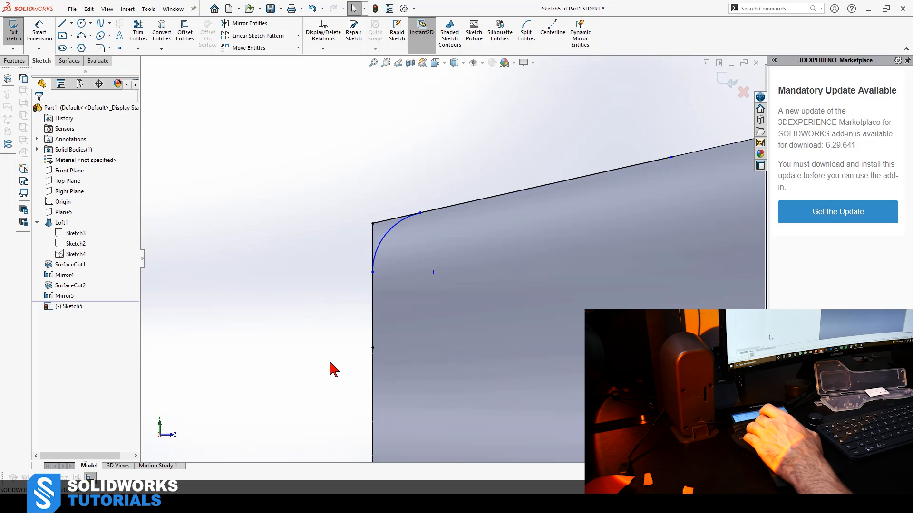
# Dimension the corner arc's length between its two endpoints as 7 mm.
pyautogui.click(372, 273)
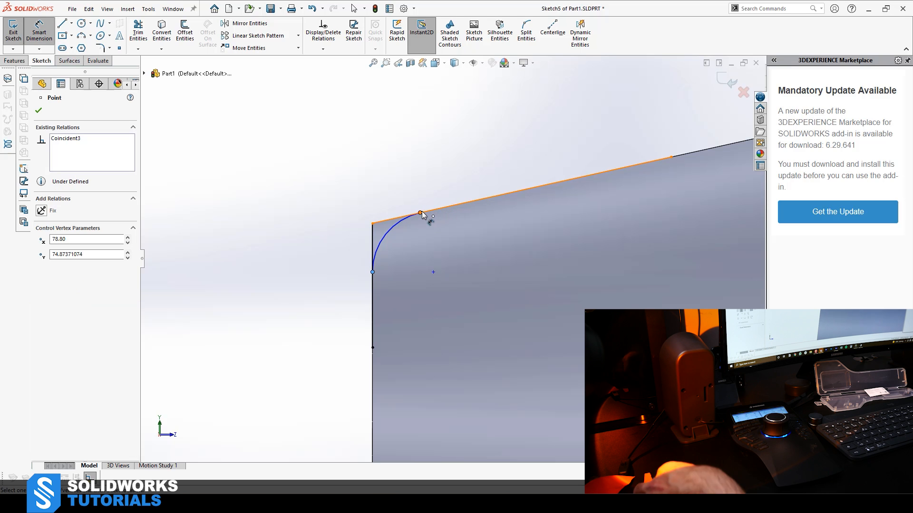
pyautogui.click(335, 204)
pyautogui.doubleClick(331, 206)
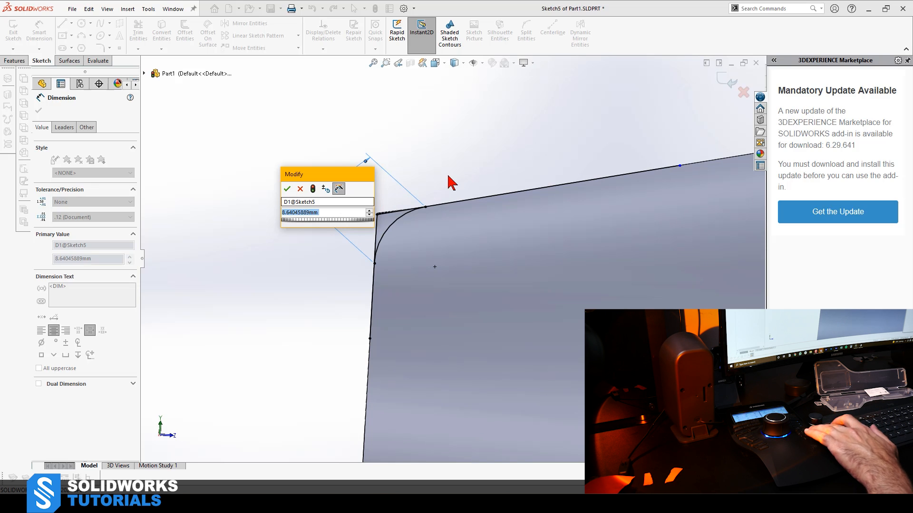
pyautogui.press('Return')
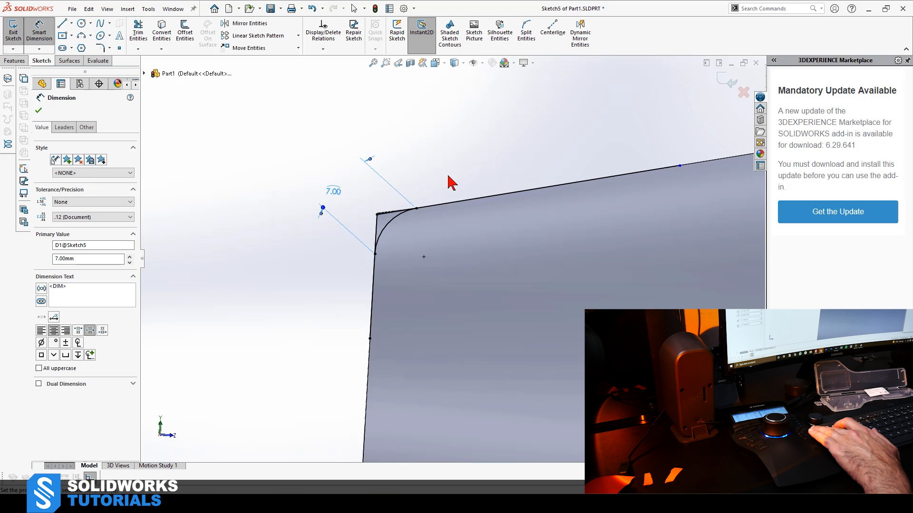
pyautogui.press('Escape')
# Check the corner arc's radius with a trial dimension and leave the sketch without keeping it.
pyautogui.press('d')
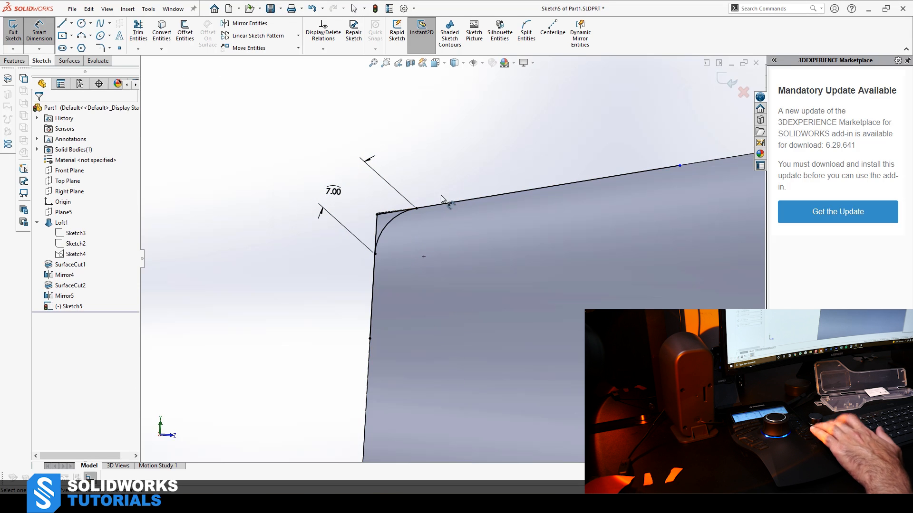
pyautogui.click(390, 219)
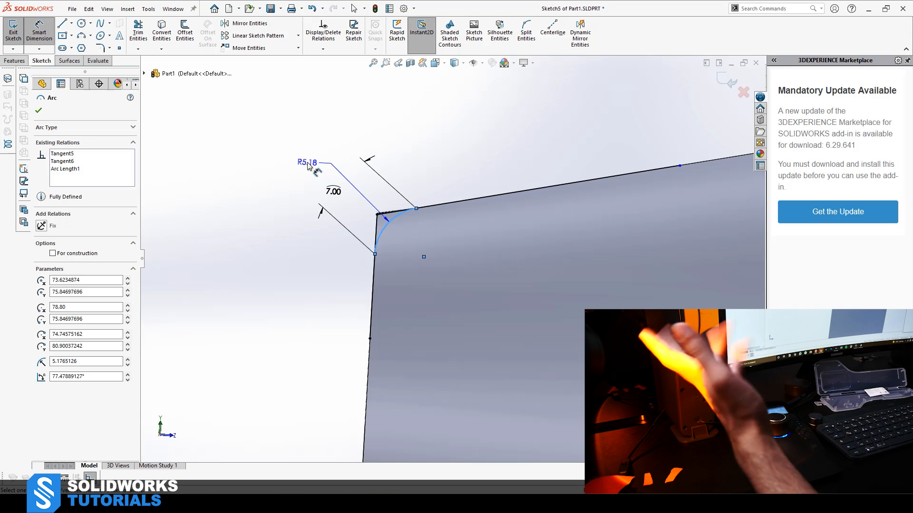
pyautogui.press('Escape')
pyautogui.scroll(6, 335, 189)
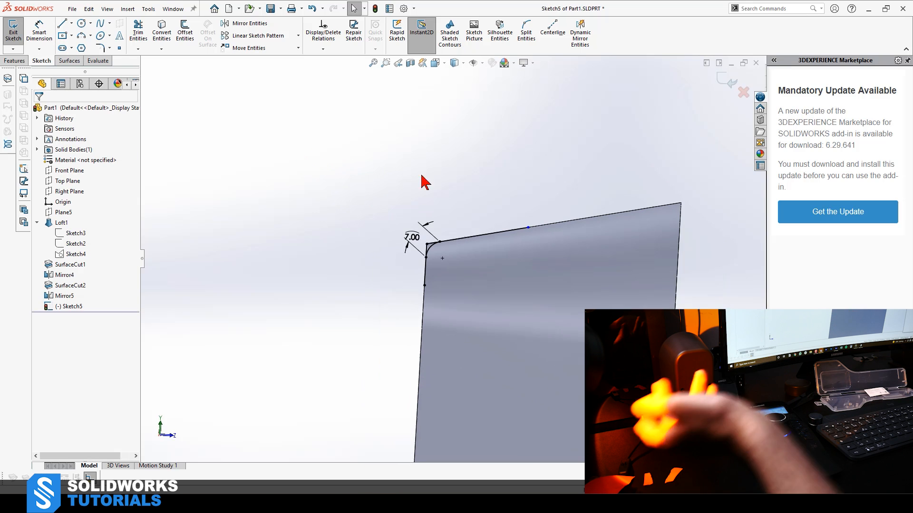
pyautogui.click(743, 94)
# Fillet the edges around the small rear face with a symmetric 5.18 mm radius.
pyautogui.moveTo(464, 163); pyautogui.dragTo(455, 205, button='middle')
pyautogui.click(263, 29)
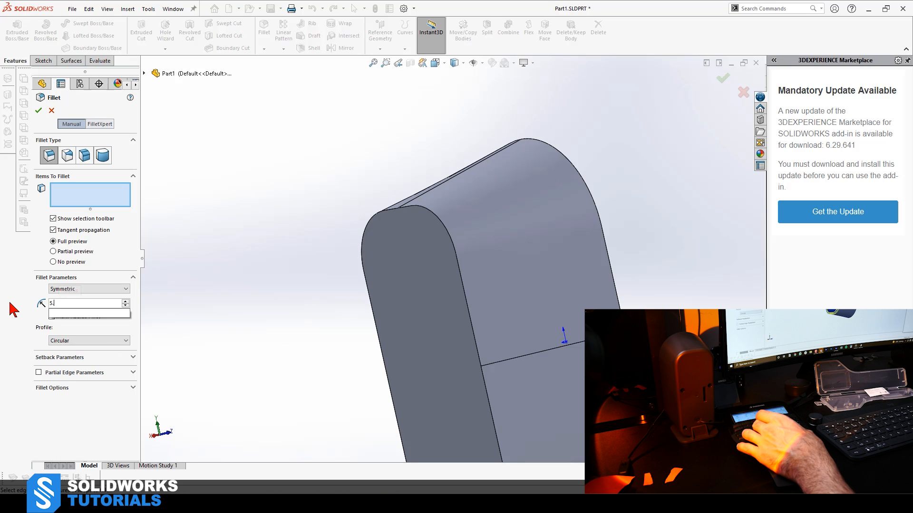
pyautogui.press('Return')
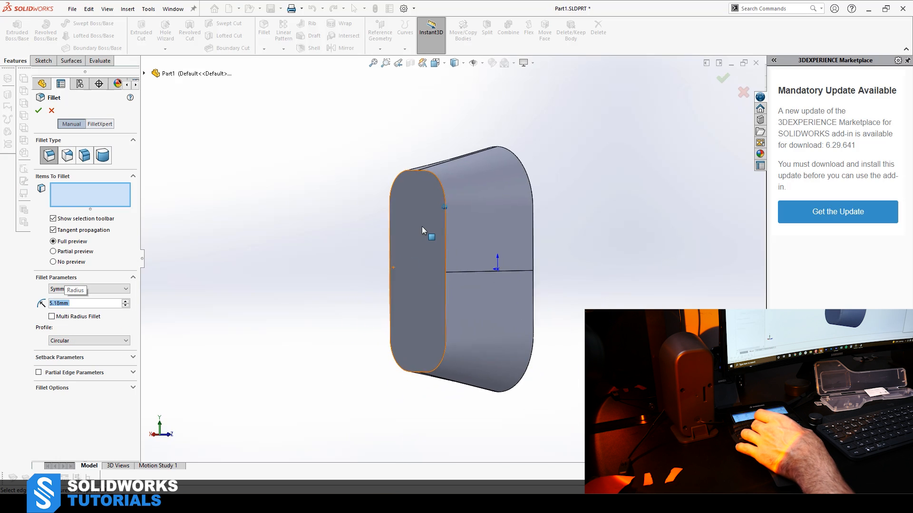
pyautogui.click(421, 224)
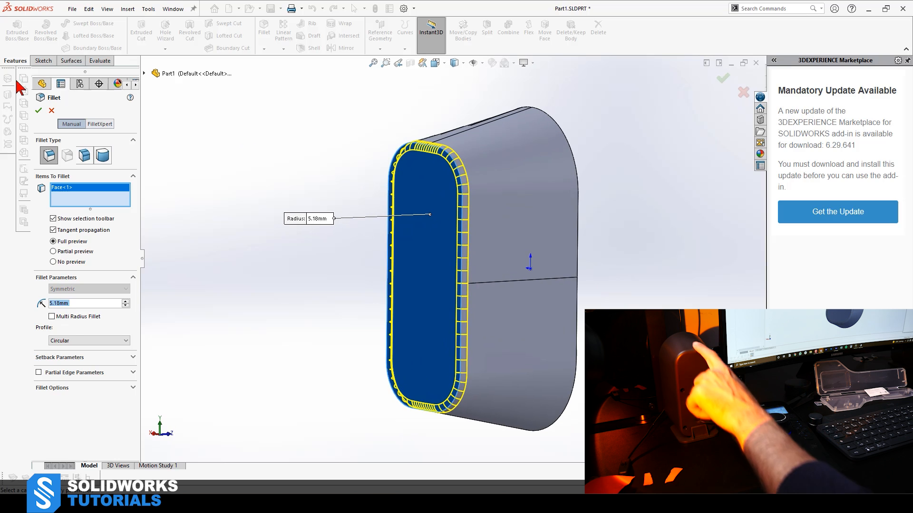
pyautogui.click(39, 112)
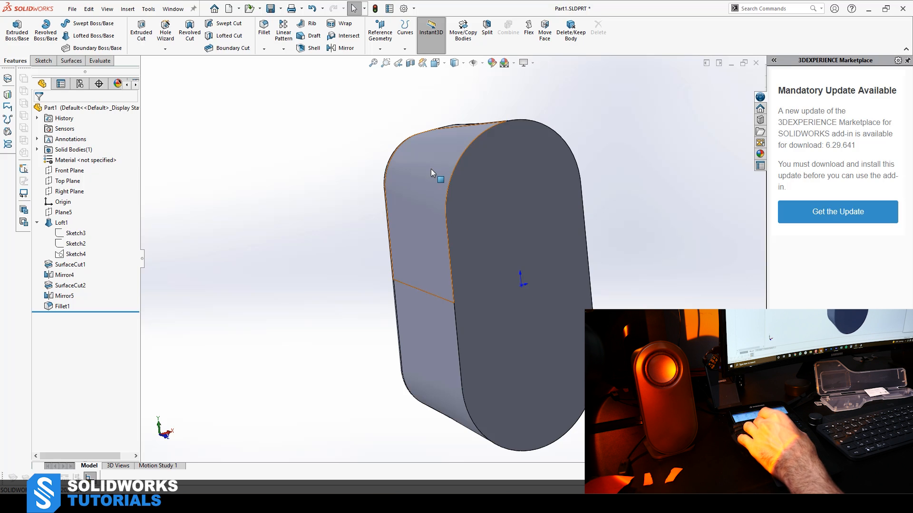
# Shell the body with the large front face removed, and save the part.
pyautogui.moveTo(474, 148); pyautogui.dragTo(469, 224, button='middle')
pyautogui.scroll(-3, 465, 224)
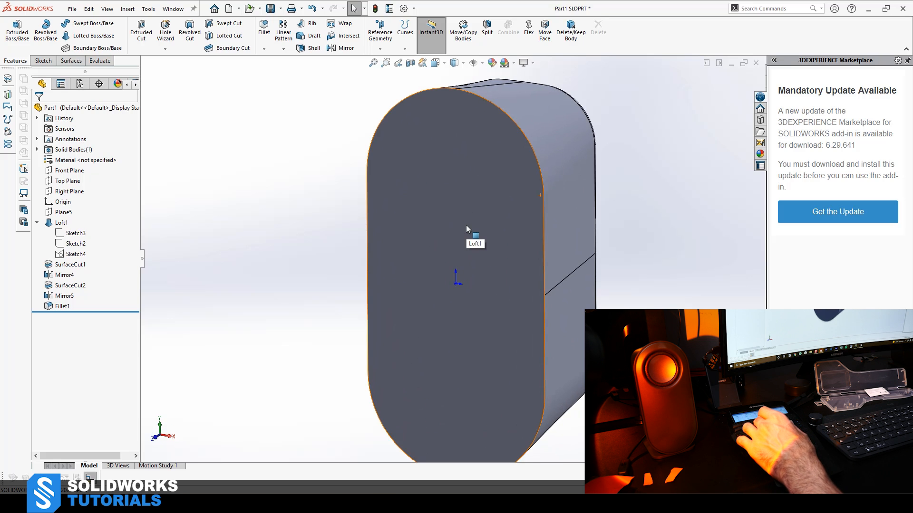
pyautogui.moveTo(466, 224); pyautogui.dragTo(422, 185, button='middle')
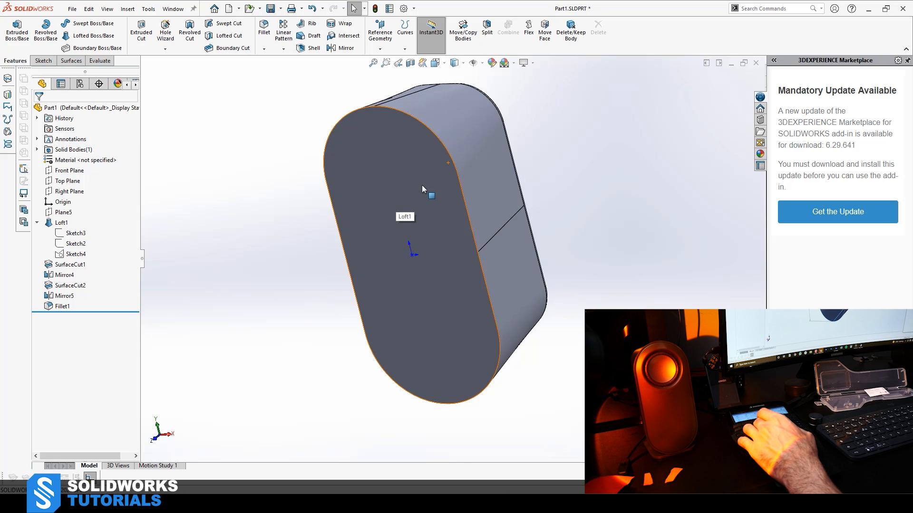
pyautogui.moveTo(422, 189); pyautogui.dragTo(333, 95, button='middle')
pyautogui.click(312, 49)
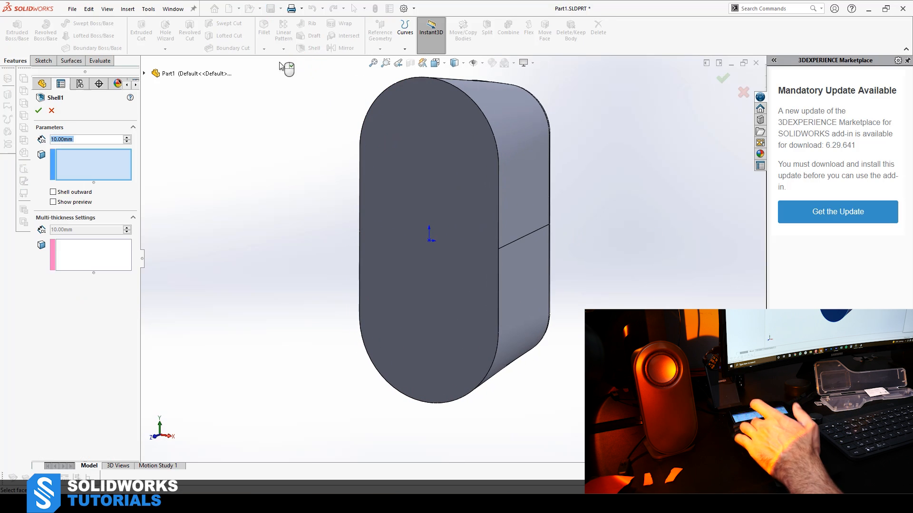
pyautogui.click(408, 156)
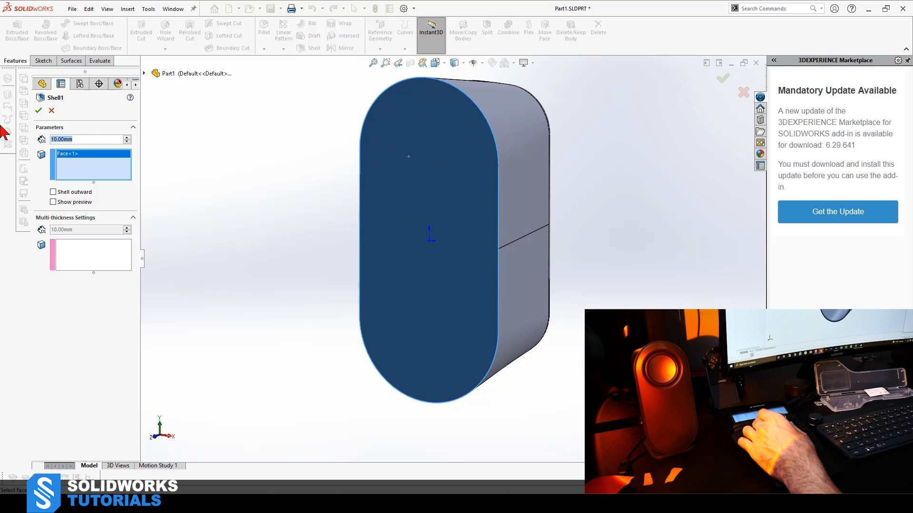
pyautogui.press('Return')
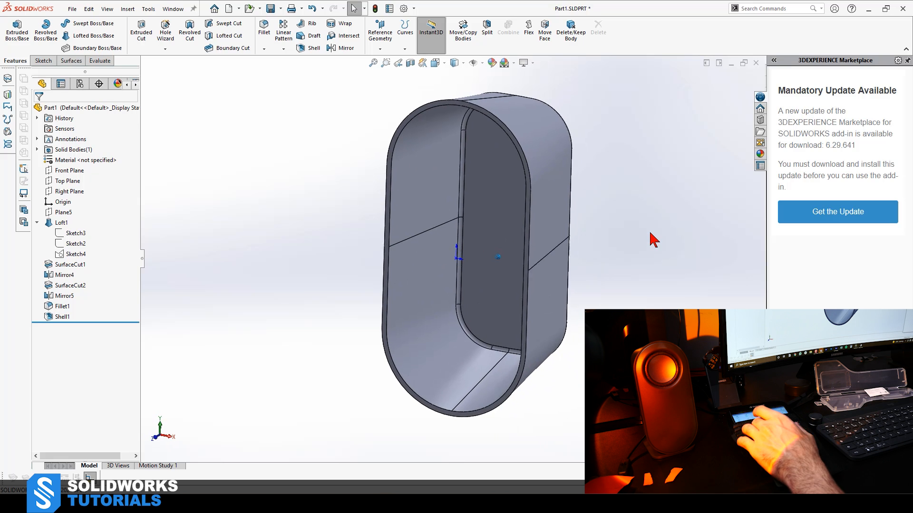
pyautogui.hotkey('ctrl', 's')
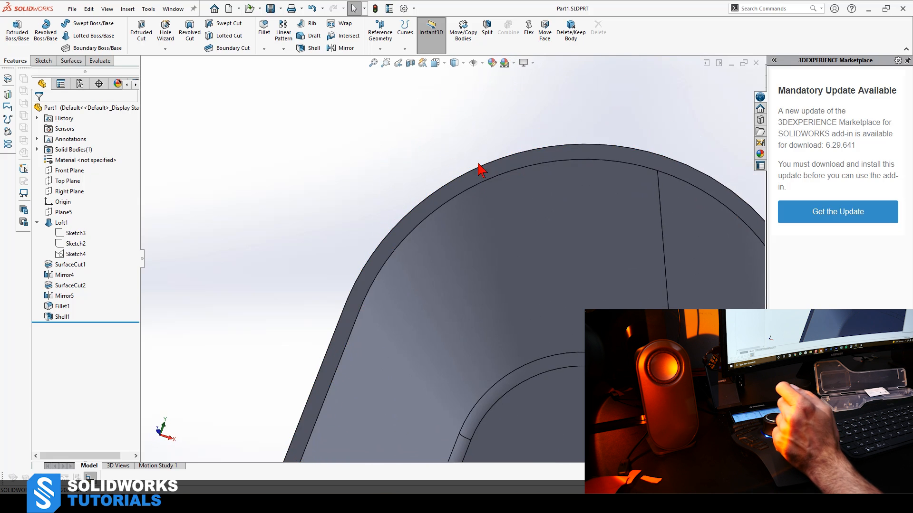
# Start a sketch on the flat rim face around the shelled body's open front.
pyautogui.click(471, 170)
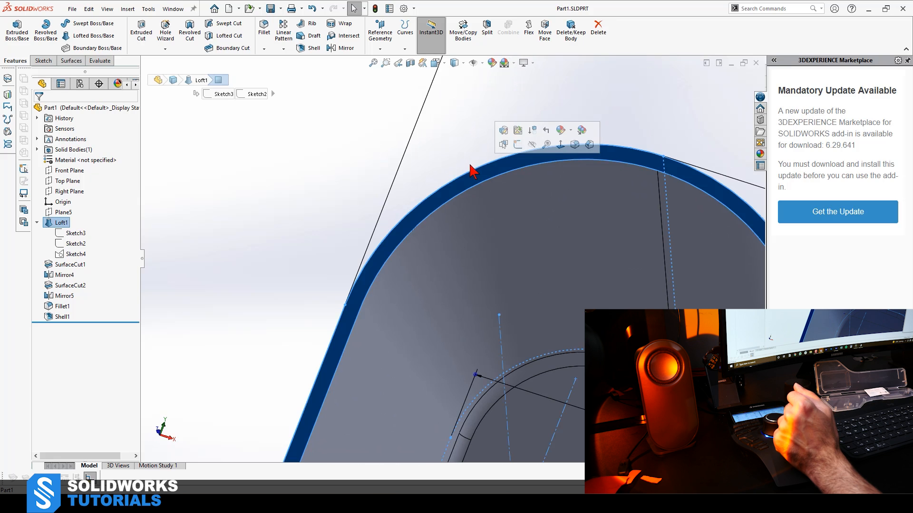
pyautogui.click(443, 160)
pyautogui.click(464, 185)
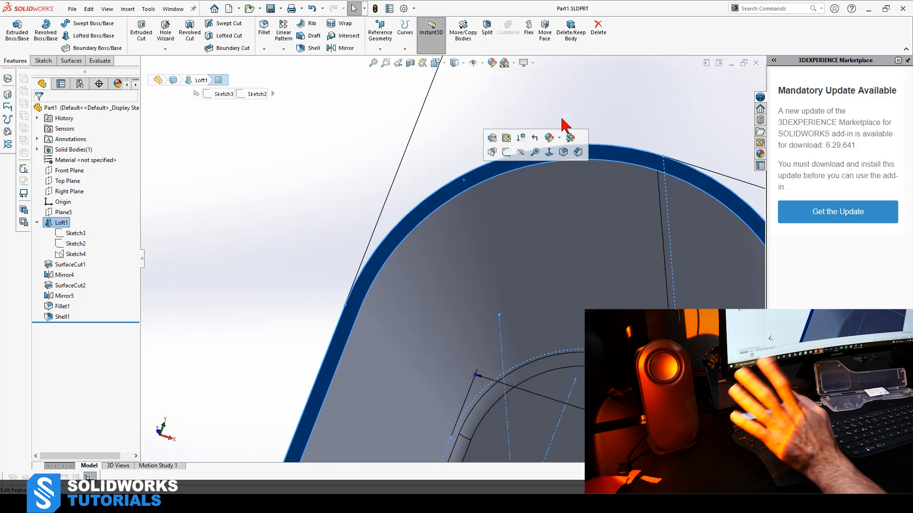
pyautogui.click(506, 153)
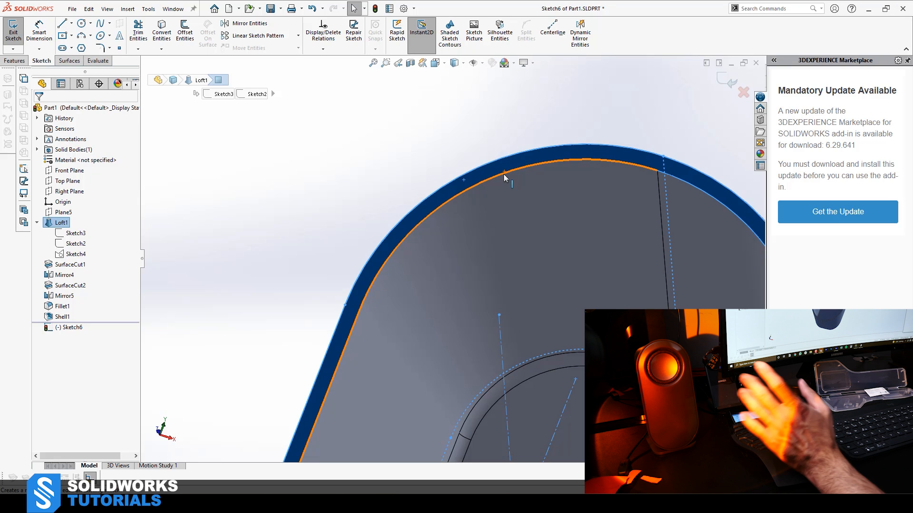
pyautogui.press('f')
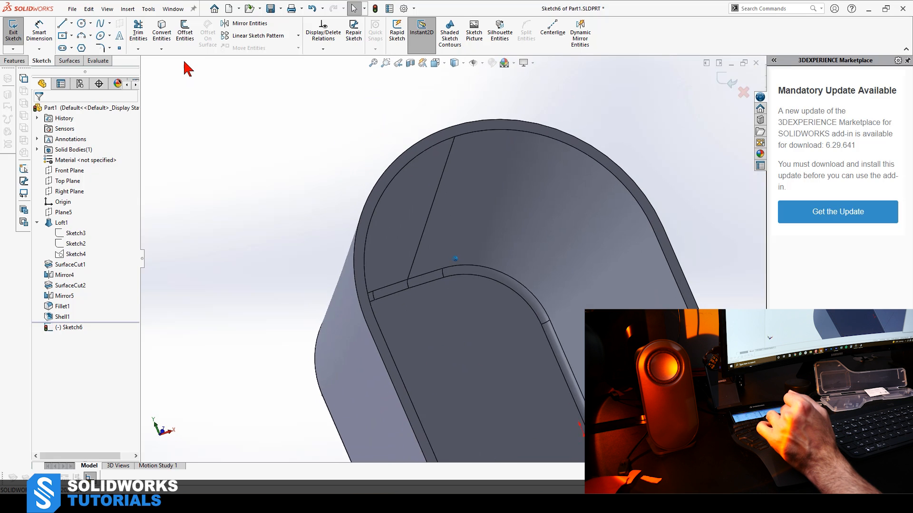
# Convert the inner edges of the front rim into a closed sketch outline.
pyautogui.click(162, 32)
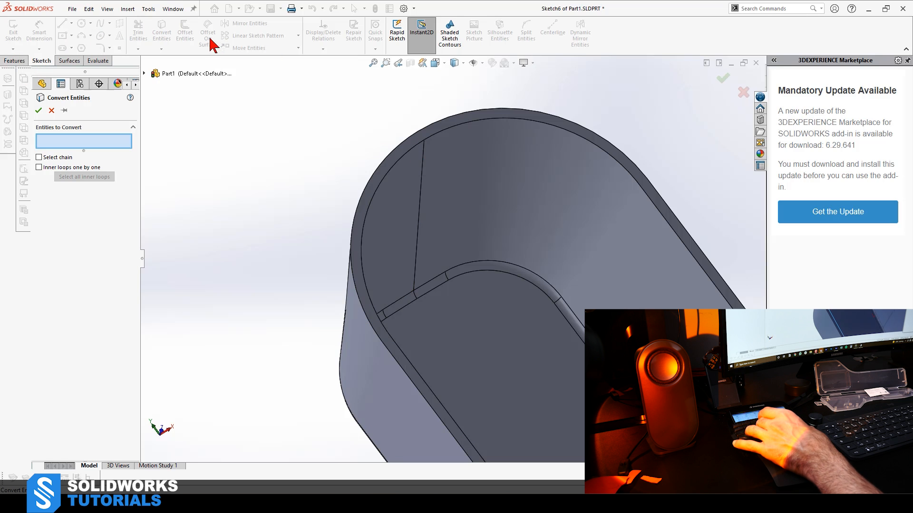
pyautogui.click(409, 151)
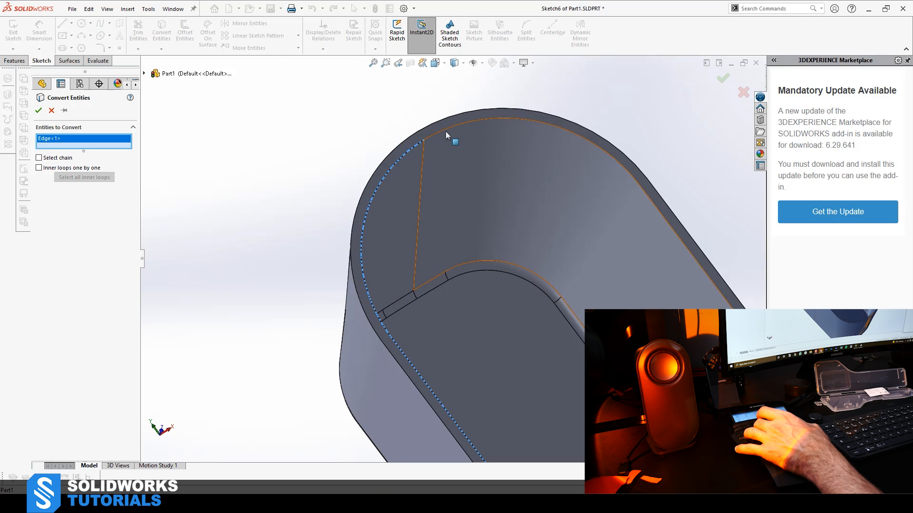
pyautogui.click(444, 129)
pyautogui.scroll(5, 451, 160)
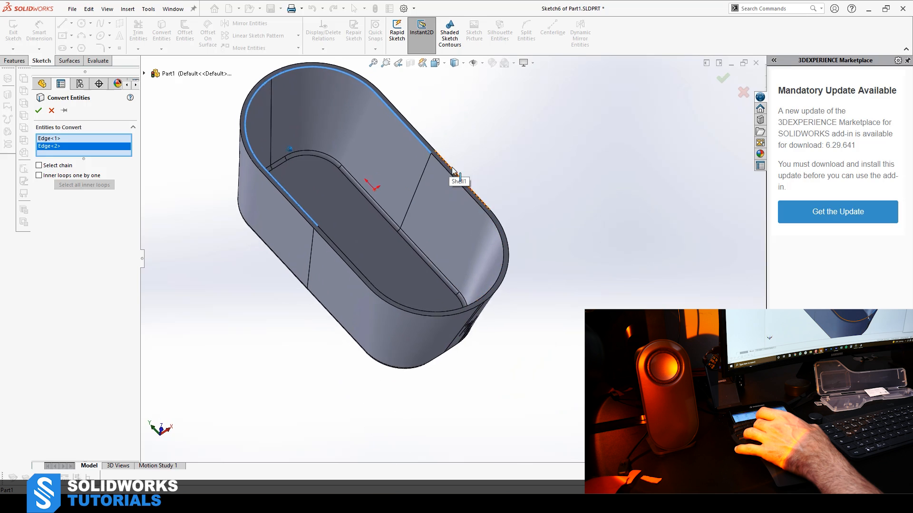
pyautogui.scroll(-3, 453, 170)
pyautogui.click(521, 175)
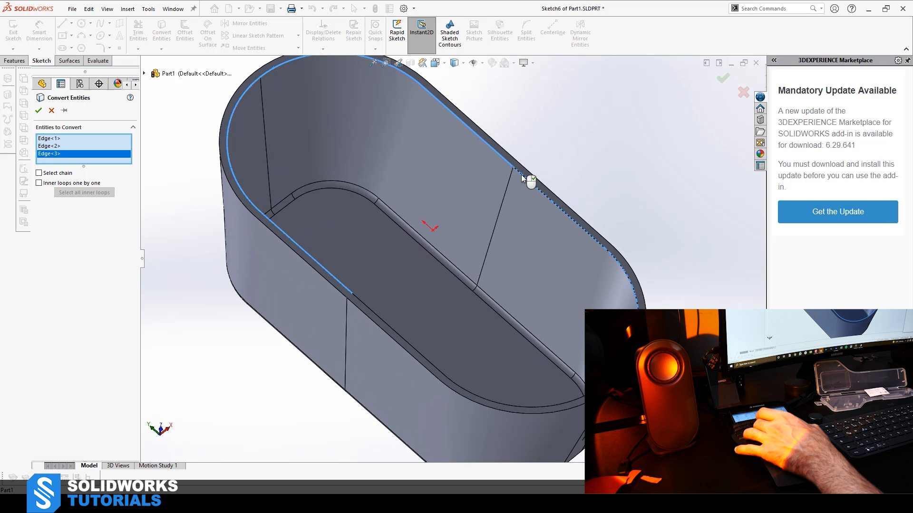
pyautogui.click(589, 395)
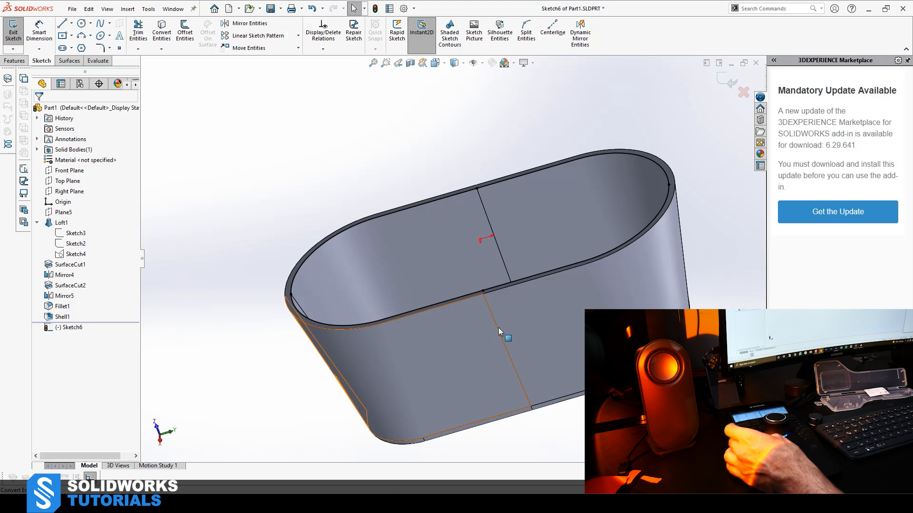
pyautogui.press('Tab')
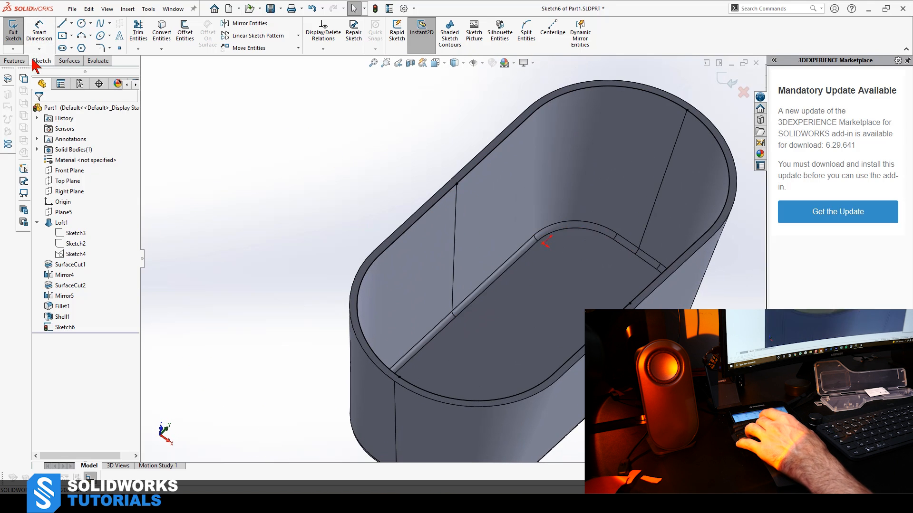
# Extrude the inner rim outline 1 mm outward and 5 mm into the shell as a separate front cover body.
pyautogui.click(17, 61)
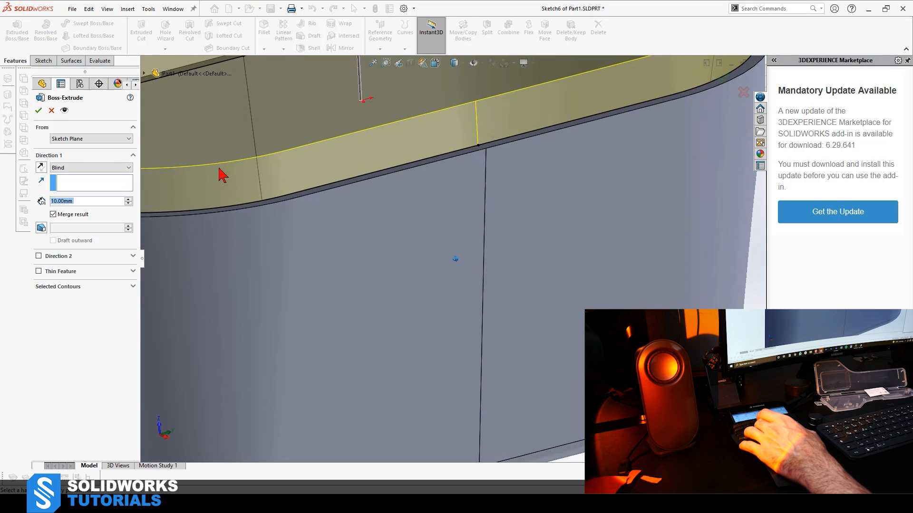
pyautogui.write('1')
pyautogui.press('Return')
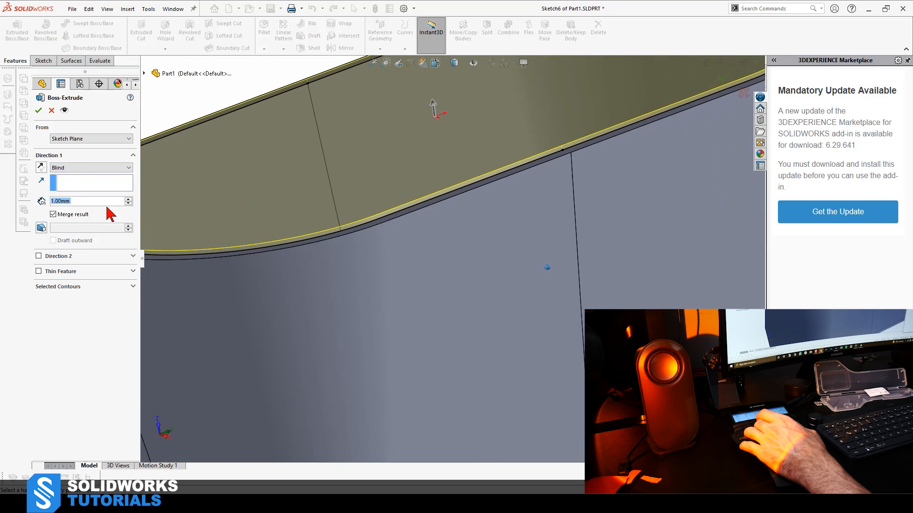
pyautogui.click(38, 256)
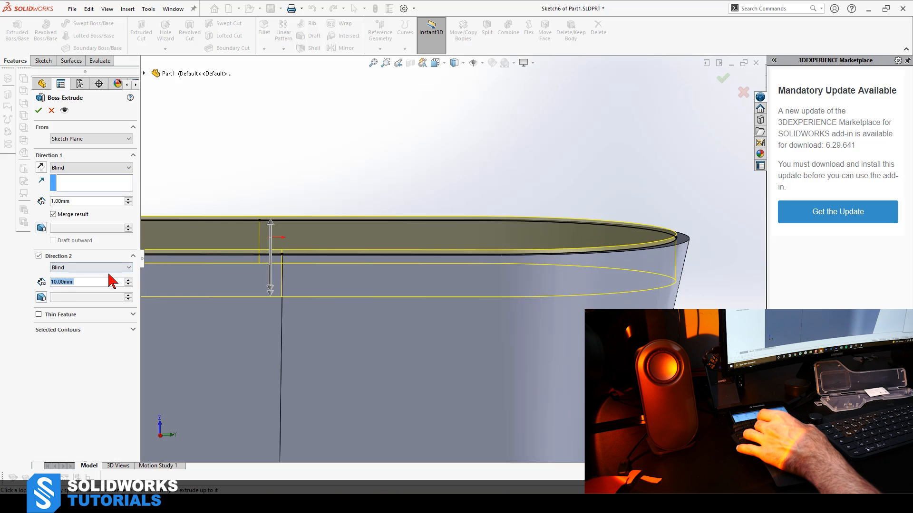
pyautogui.press('Return')
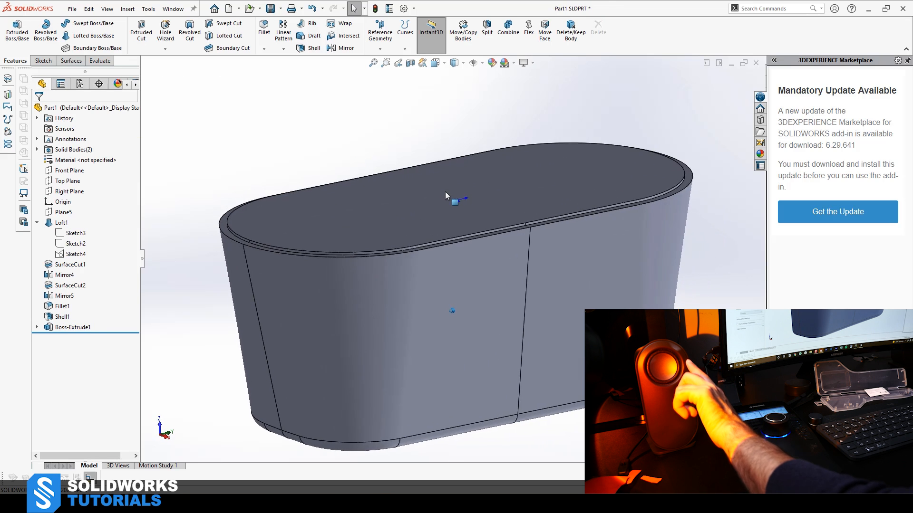
# Fillet the edges of the front cover's outer face with a 0.25 mm radius.
pyautogui.click(341, 212)
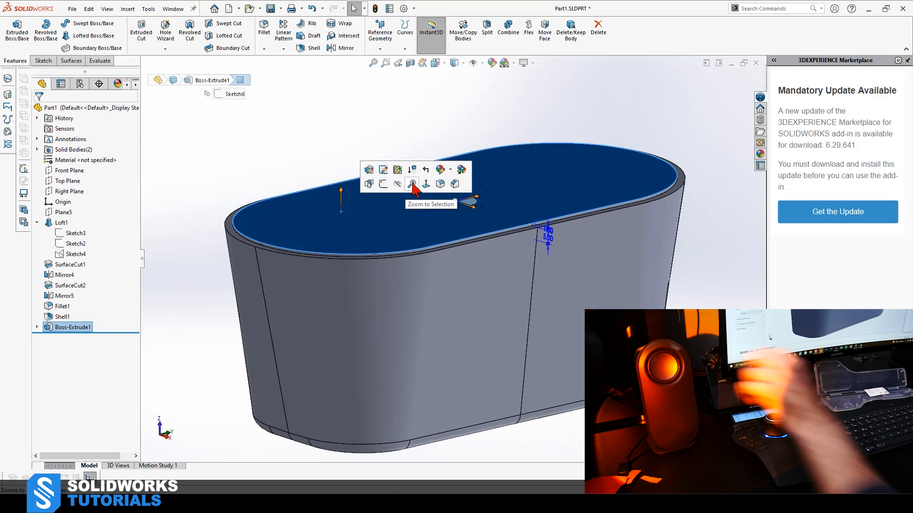
pyautogui.click(443, 185)
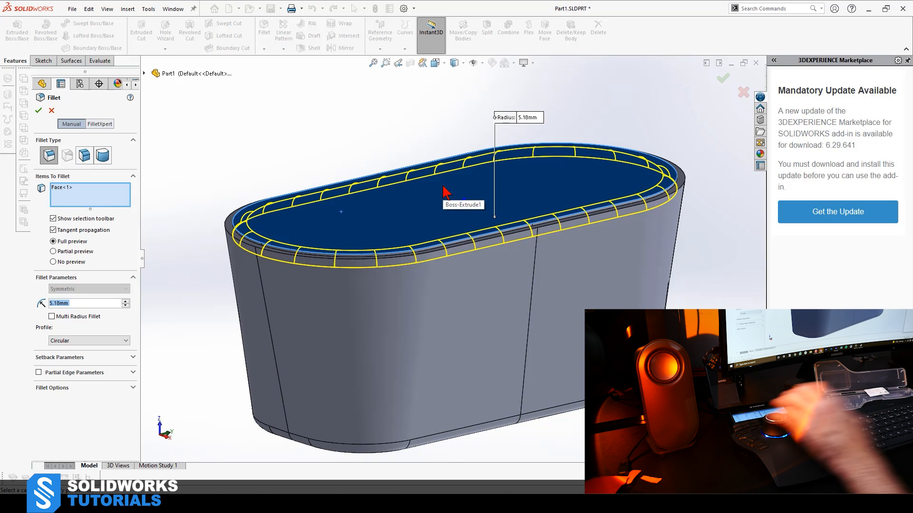
pyautogui.write('.1')
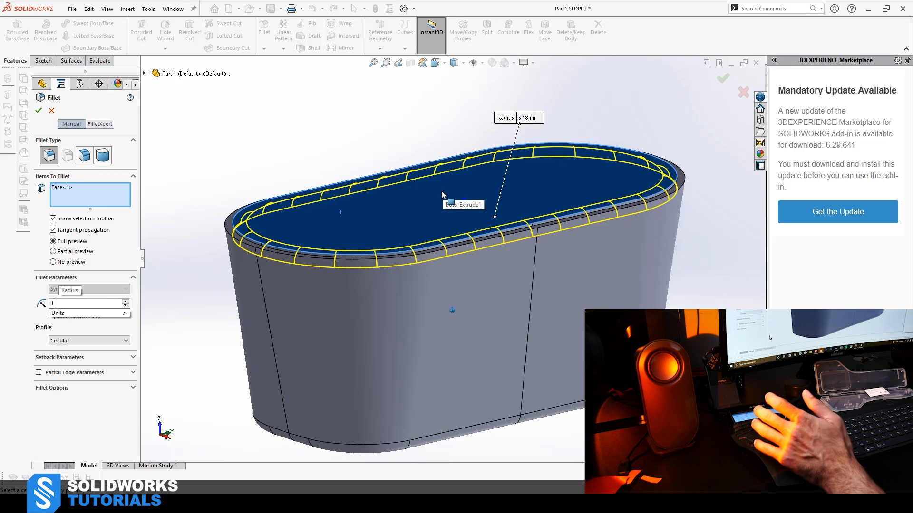
pyautogui.press('Return')
pyautogui.write('.25')
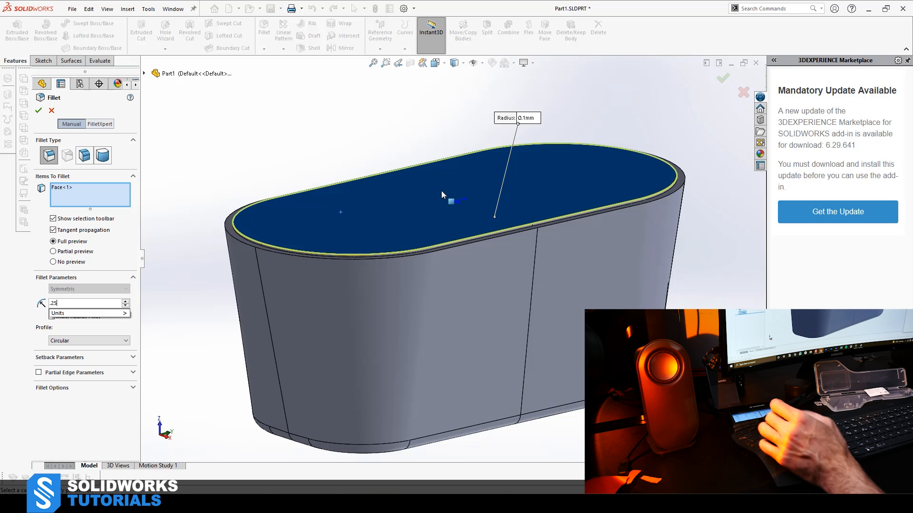
pyautogui.press('Return')
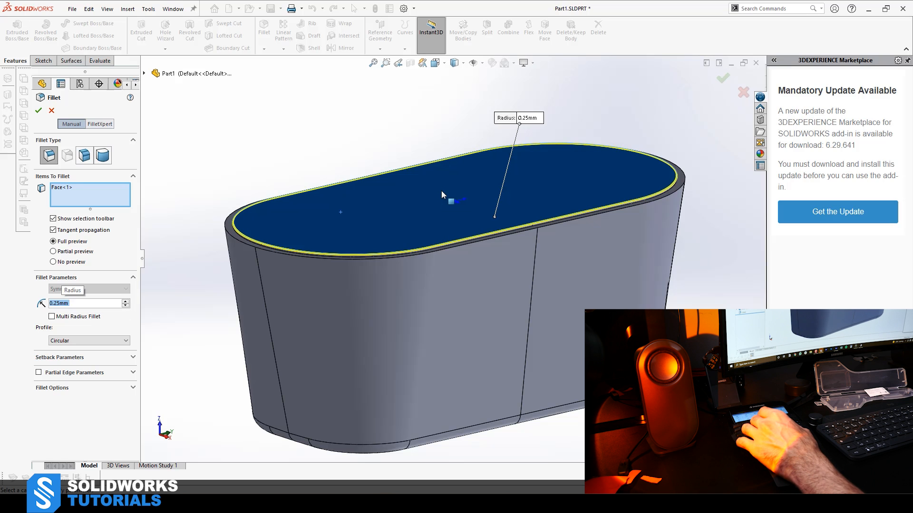
pyautogui.press('Return')
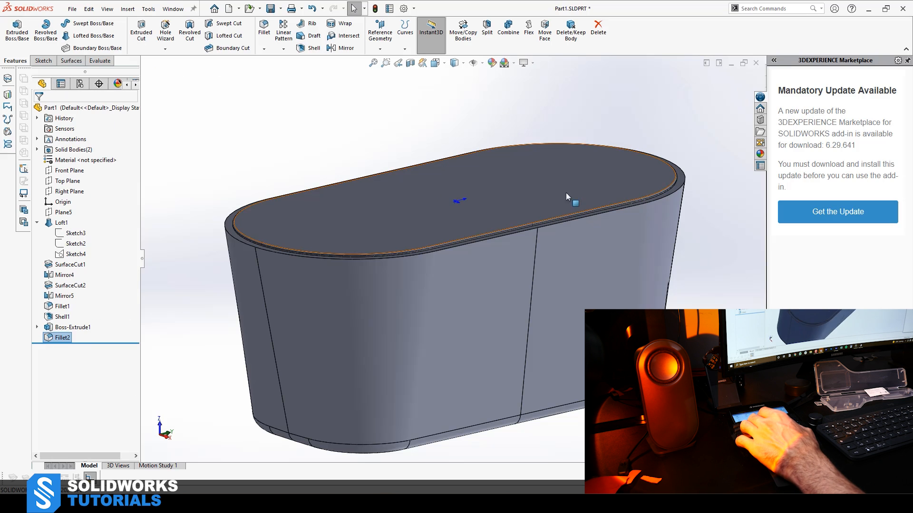
pyautogui.click(723, 254)
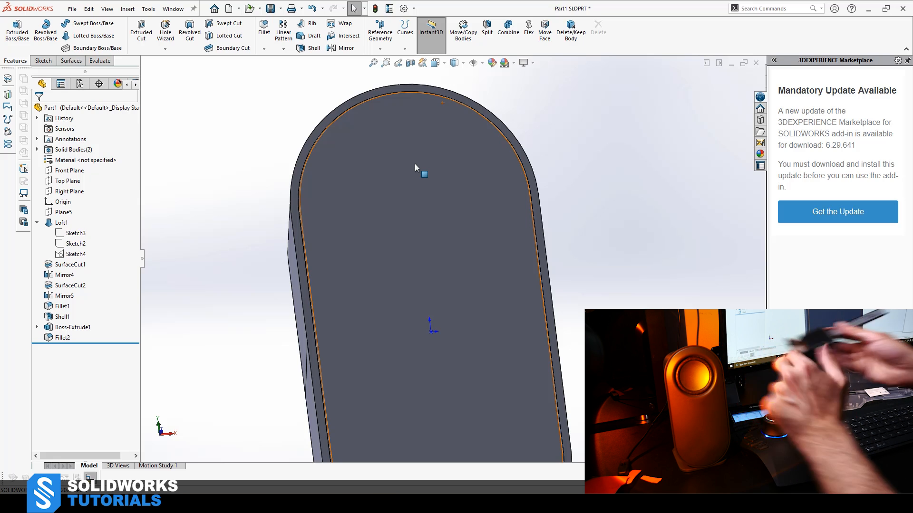
pyautogui.click(369, 152)
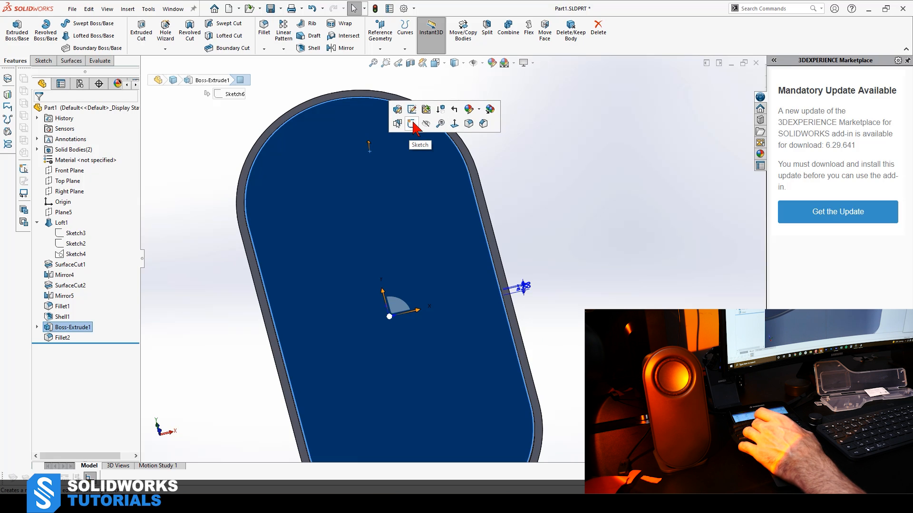
pyautogui.click(558, 194)
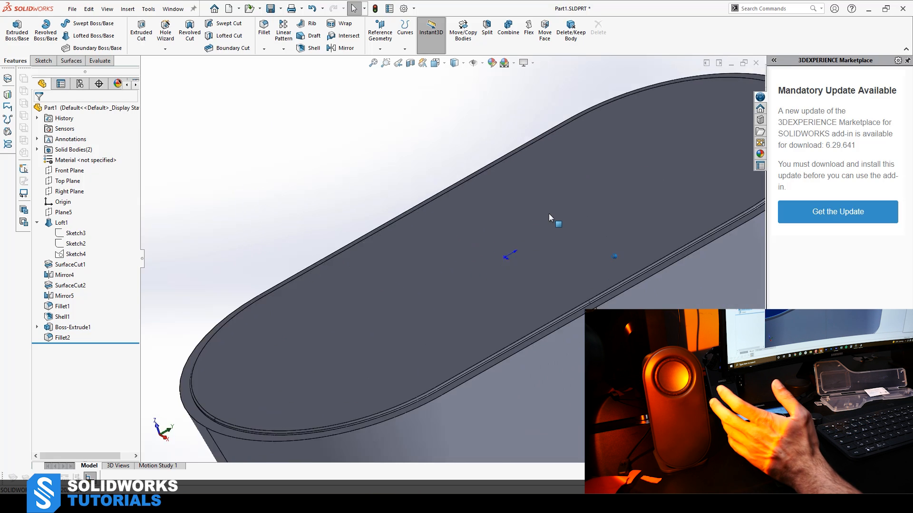
pyautogui.click(528, 151)
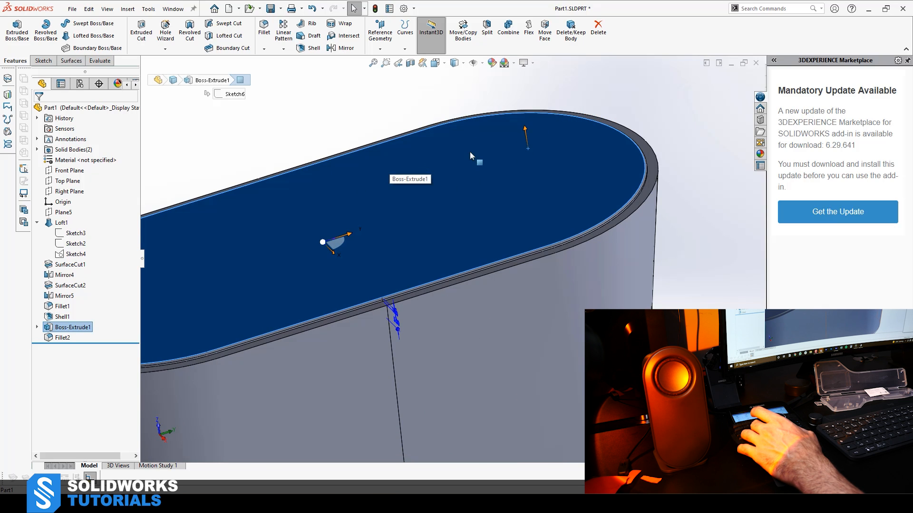
pyautogui.click(357, 107)
pyautogui.click(465, 174)
pyautogui.click(730, 255)
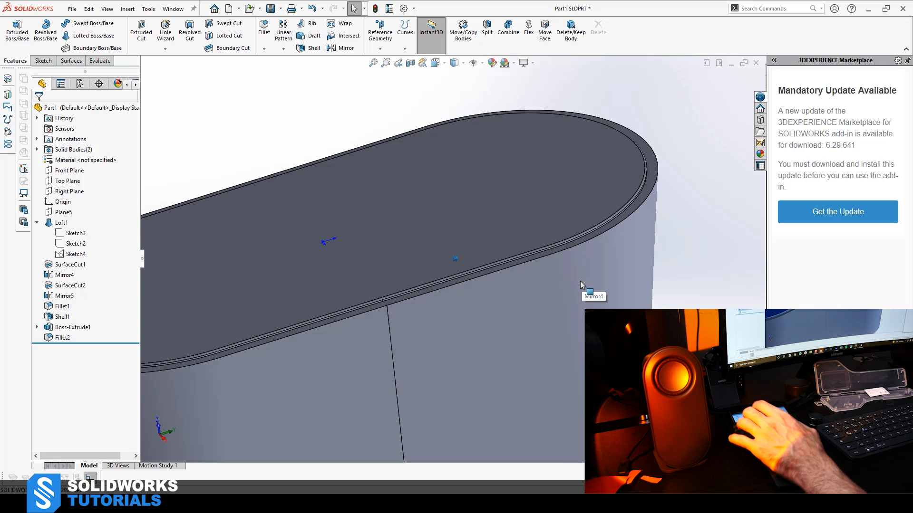
# Start a sketch on the front cover's outer face and view it straight on.
pyautogui.click(534, 187)
pyautogui.click(570, 158)
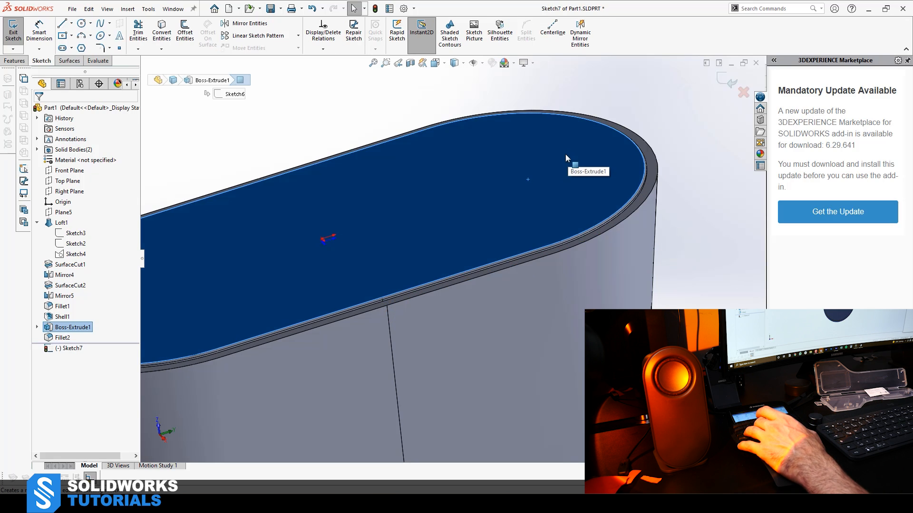
pyautogui.press('space')
pyautogui.click(669, 220)
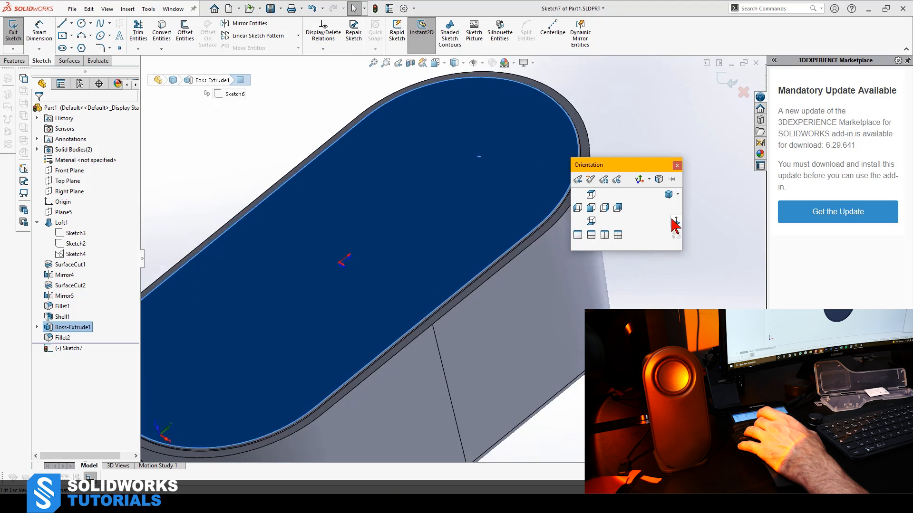
# Draw a circle of about 28 mm radius on the cover, centred about 47 mm straight above the origin.
pyautogui.click(82, 23)
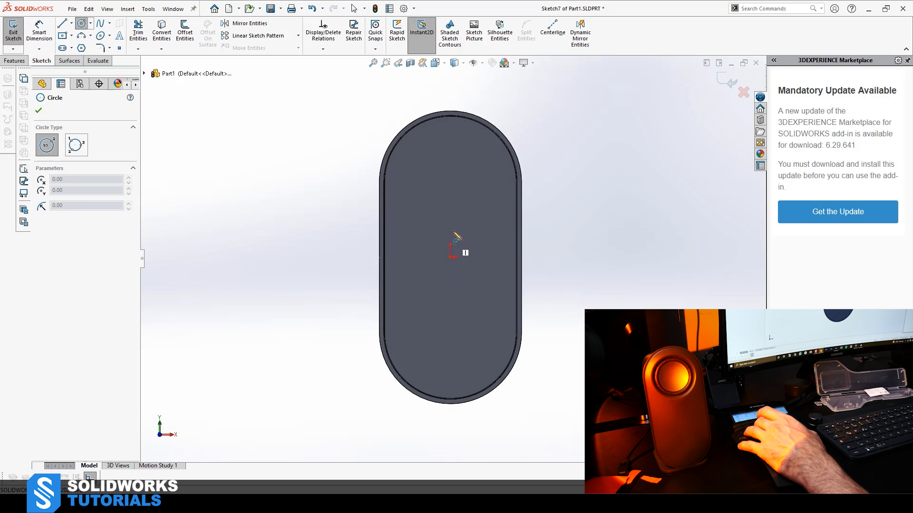
pyautogui.click(451, 195)
pyautogui.click(454, 149)
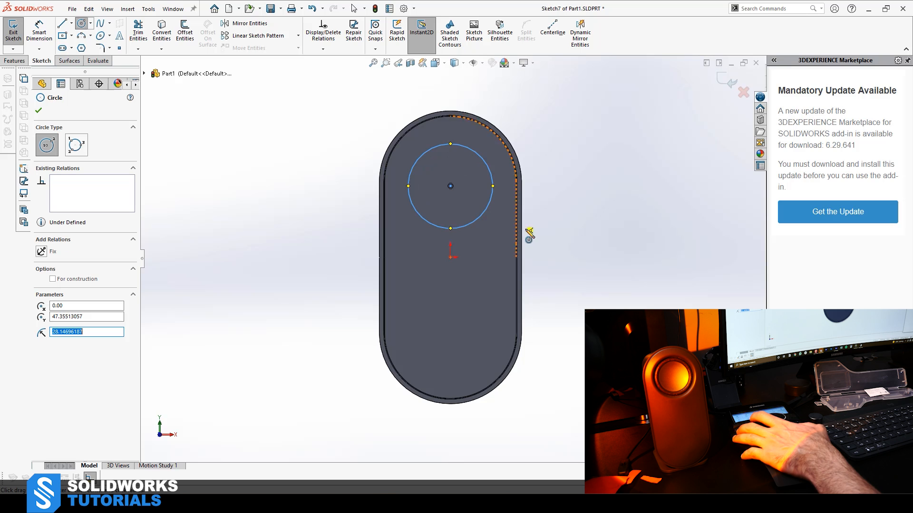
pyautogui.scroll(-3, 447, 184)
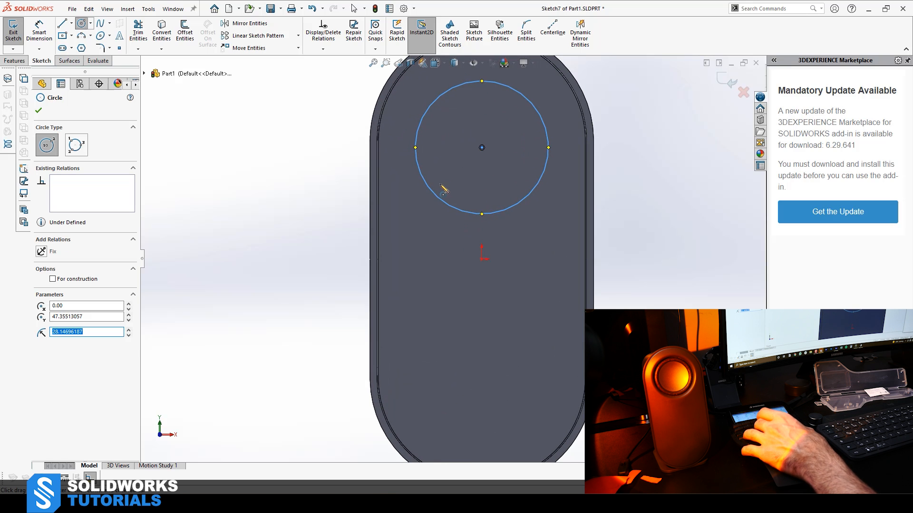
pyautogui.scroll(2, 475, 193)
pyautogui.scroll(-5, 473, 193)
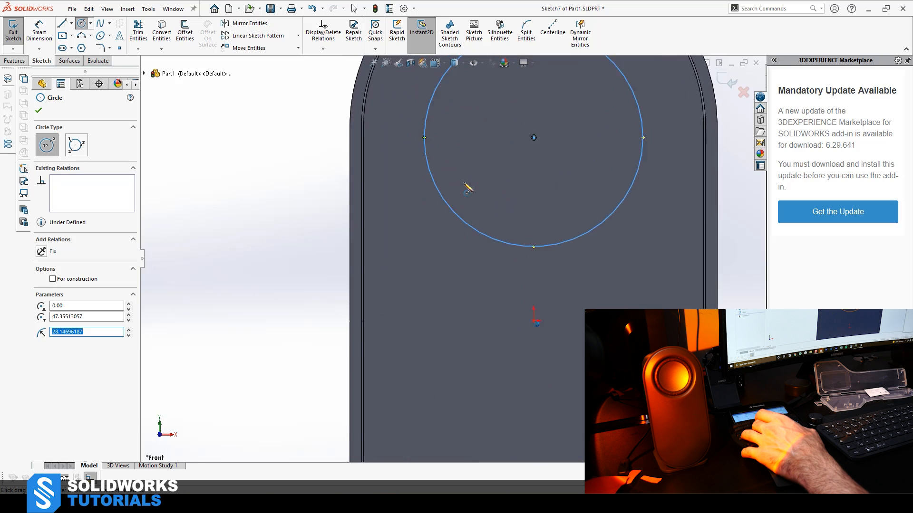
pyautogui.scroll(3, 461, 194)
pyautogui.scroll(-2, 426, 210)
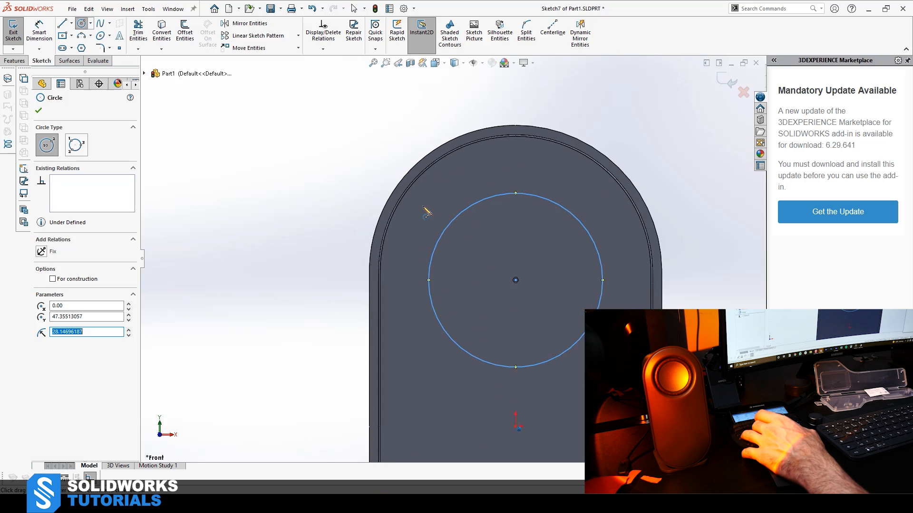
# Dimension the circle's diameter as 61 mm.
pyautogui.click(43, 29)
pyautogui.click(489, 196)
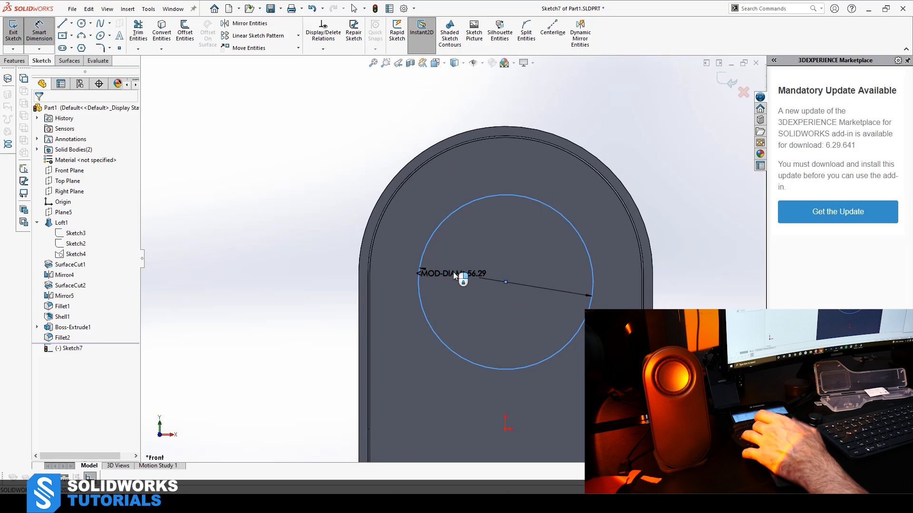
pyautogui.click(453, 272)
pyautogui.press('Return')
pyautogui.click(260, 238)
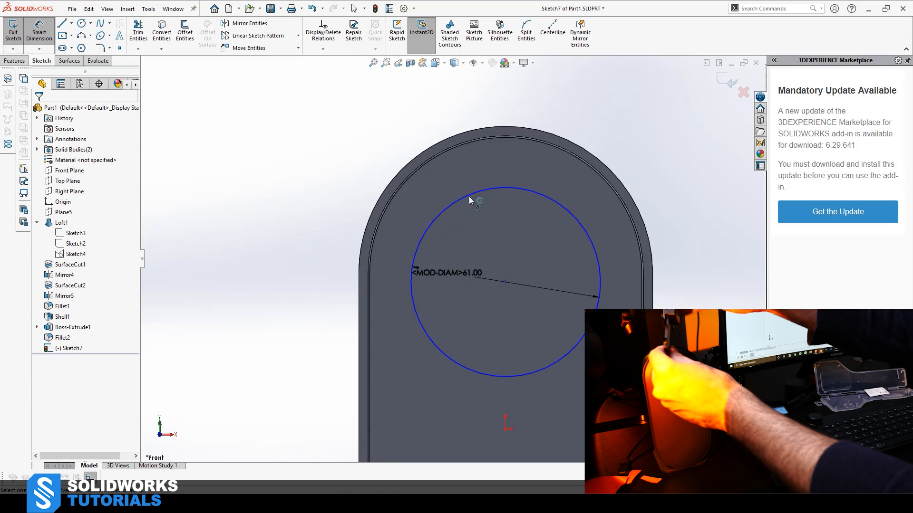
pyautogui.click(496, 195)
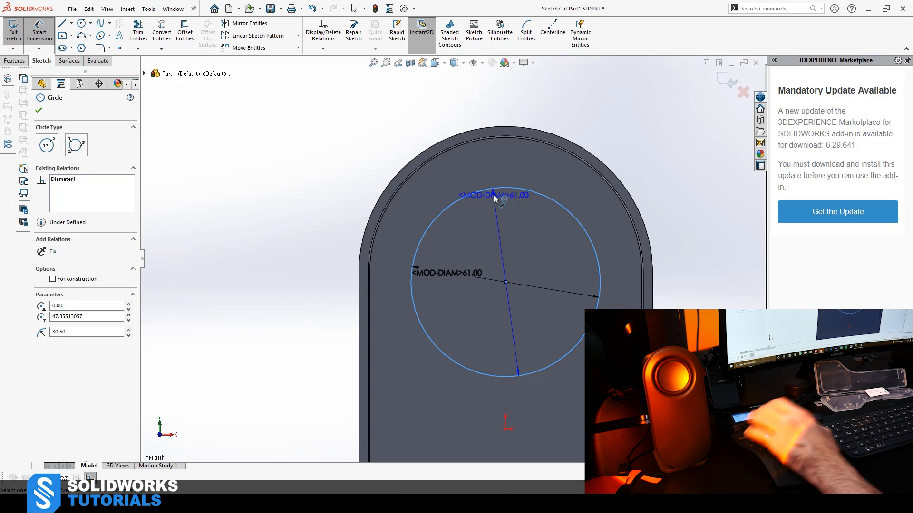
pyautogui.moveTo(493, 195); pyautogui.dragTo(513, 209)
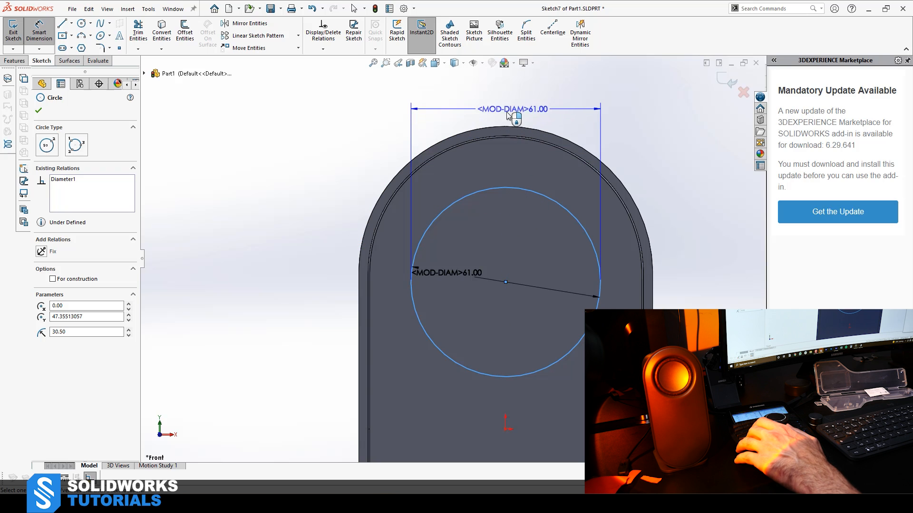
pyautogui.moveTo(487, 109); pyautogui.dragTo(485, 190)
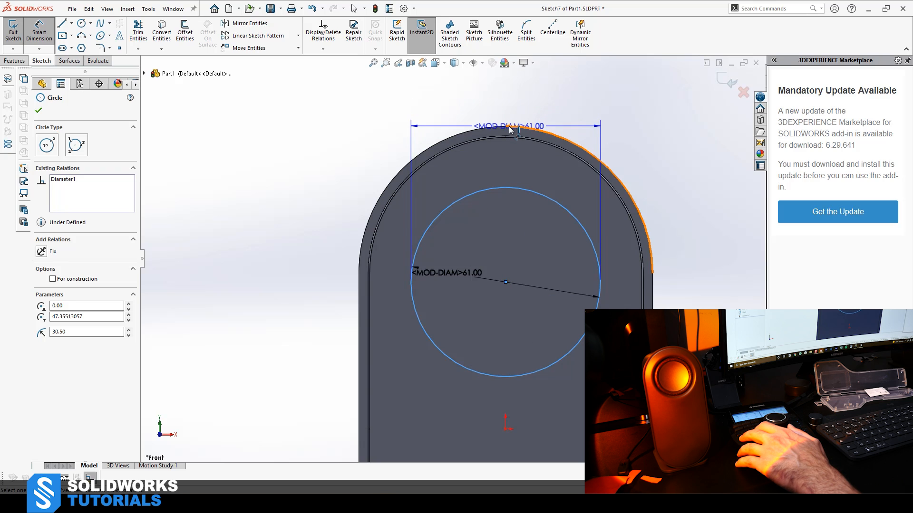
pyautogui.press('Escape')
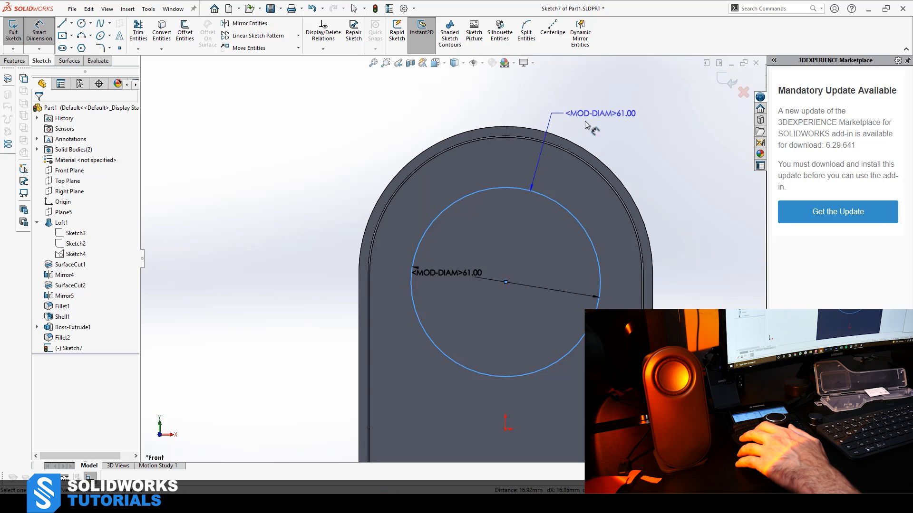
pyautogui.click(505, 127)
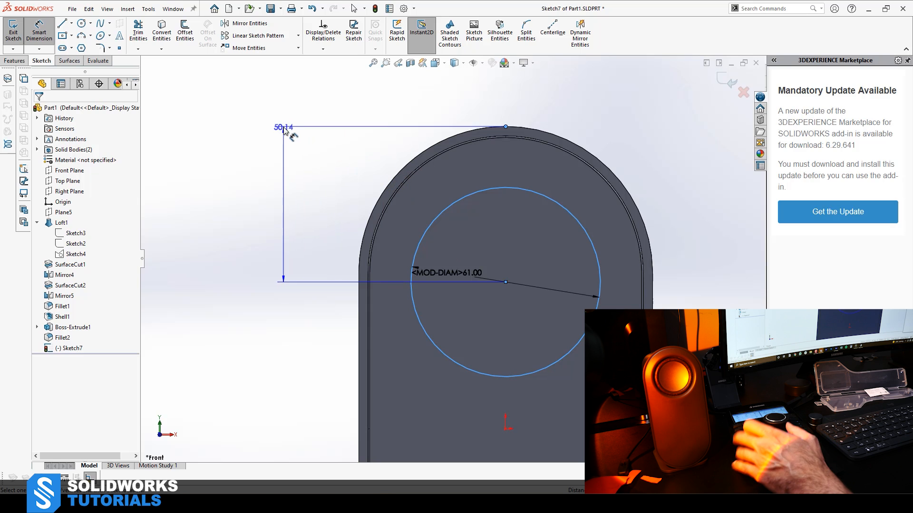
pyautogui.press('Escape')
pyautogui.press('Escape')
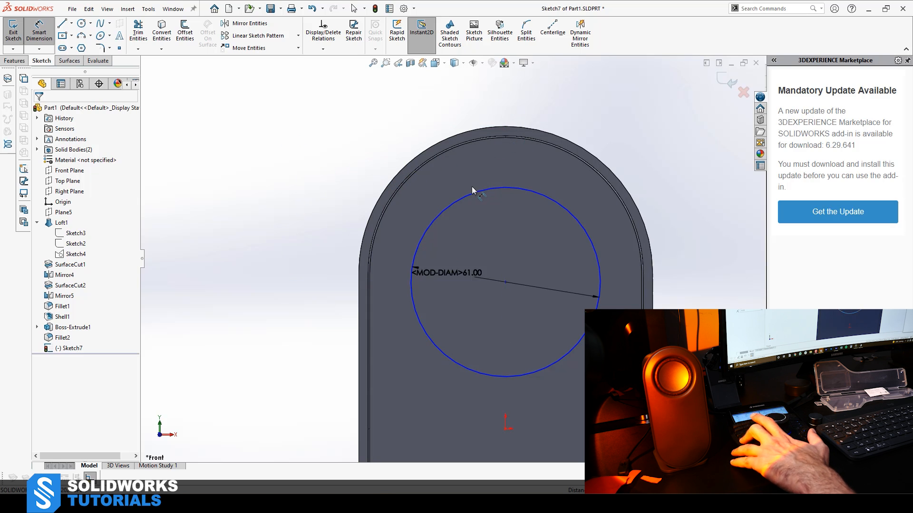
# Dimension the vertical gap between the circle's top and the body's uppermost outer edge as 16.4 mm.
pyautogui.click(503, 189)
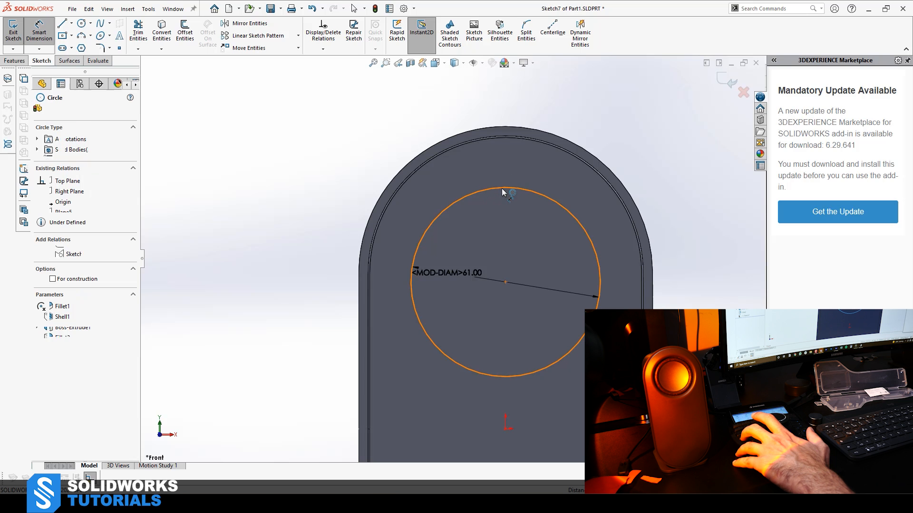
pyautogui.click(504, 126)
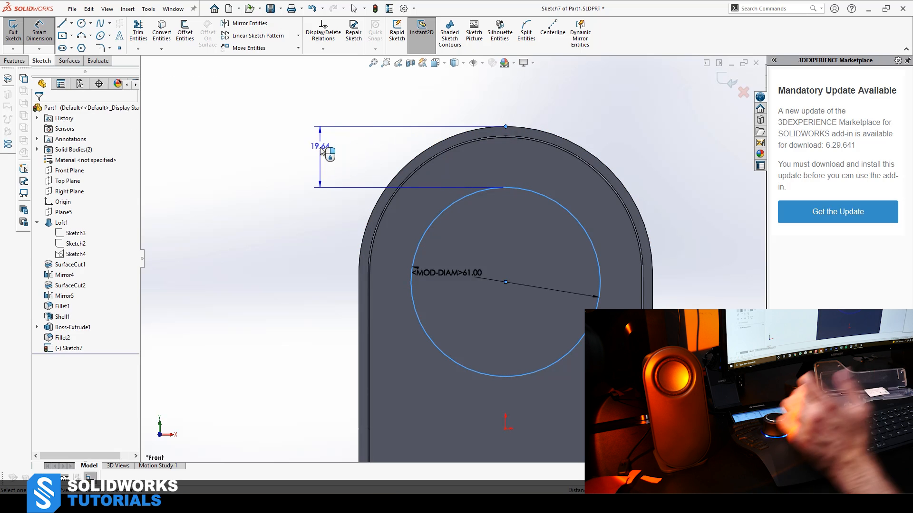
pyautogui.click(320, 152)
pyautogui.write('16')
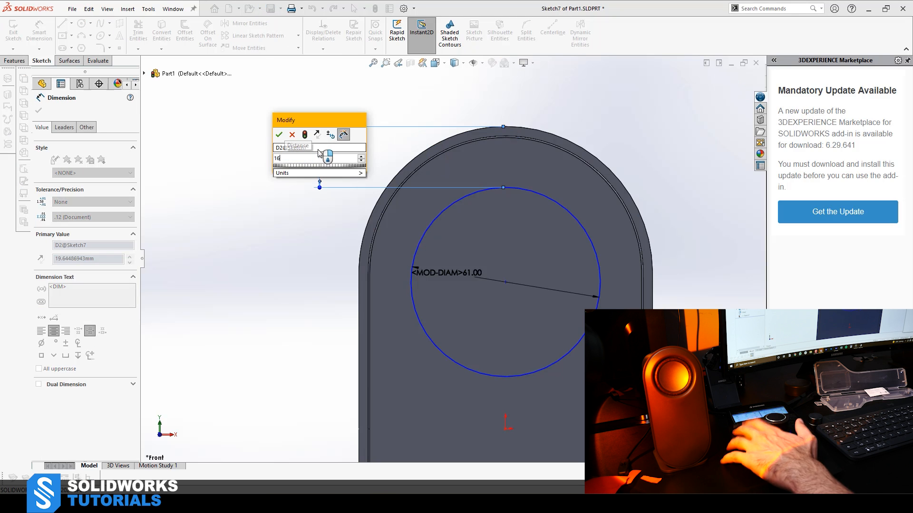
pyautogui.write('.4')
pyautogui.press('Return')
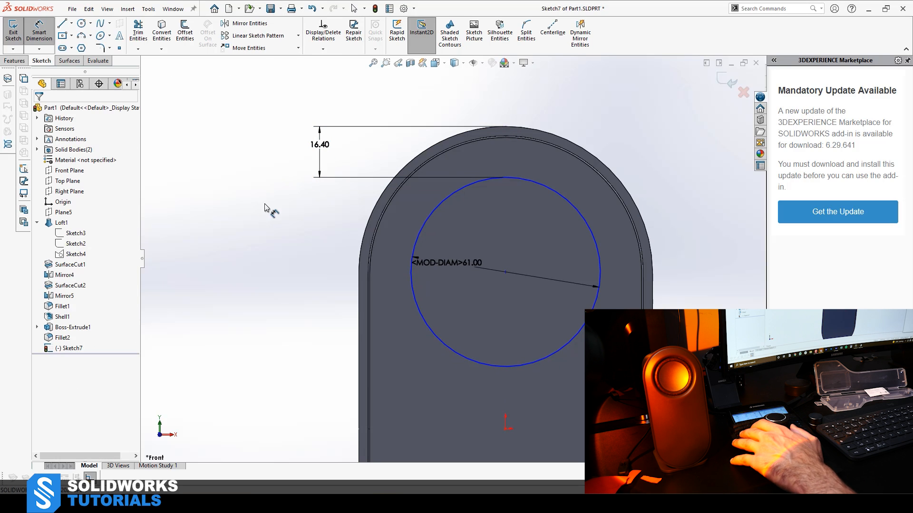
pyautogui.press('Escape')
# Reposition the circle's diameter dimension outside the body outline, beyond its upper corner.
pyautogui.scroll(4, 449, 163)
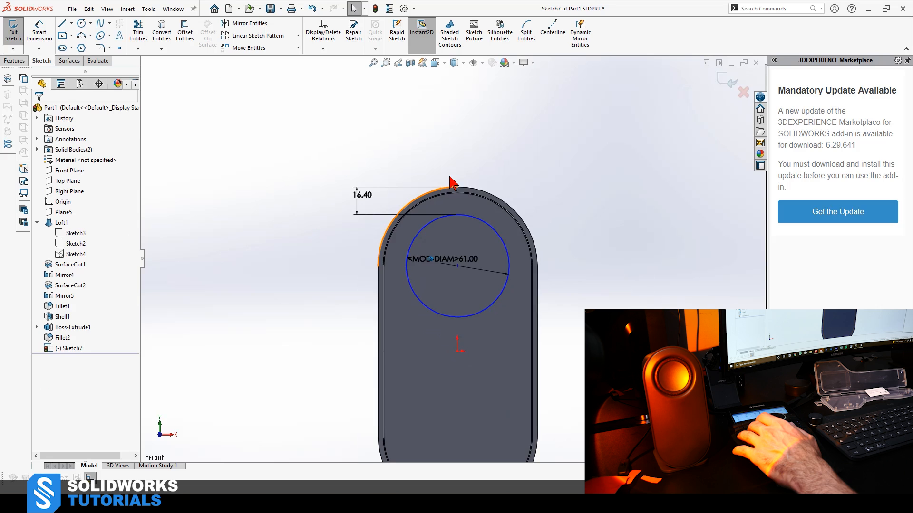
pyautogui.click(455, 259)
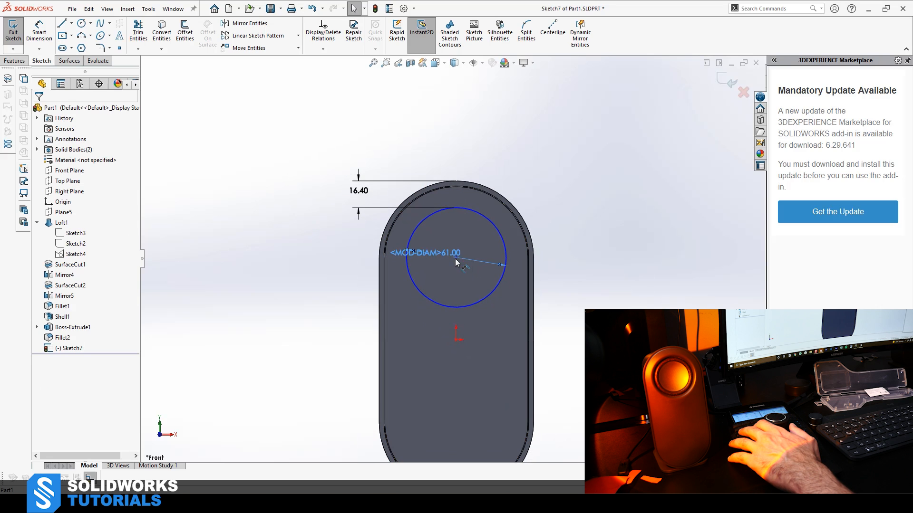
pyautogui.click(606, 259)
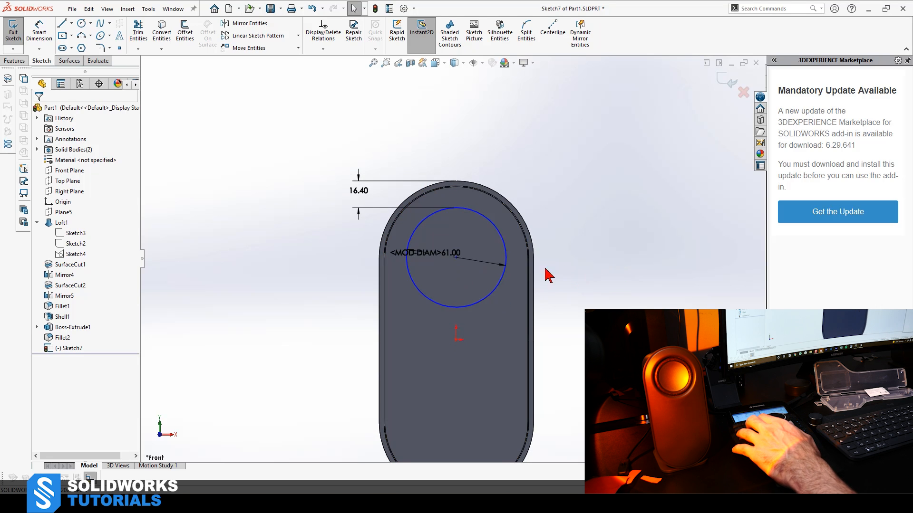
pyautogui.moveTo(577, 195); pyautogui.dragTo(578, 196)
pyautogui.click(576, 266)
pyautogui.scroll(-2, 461, 334)
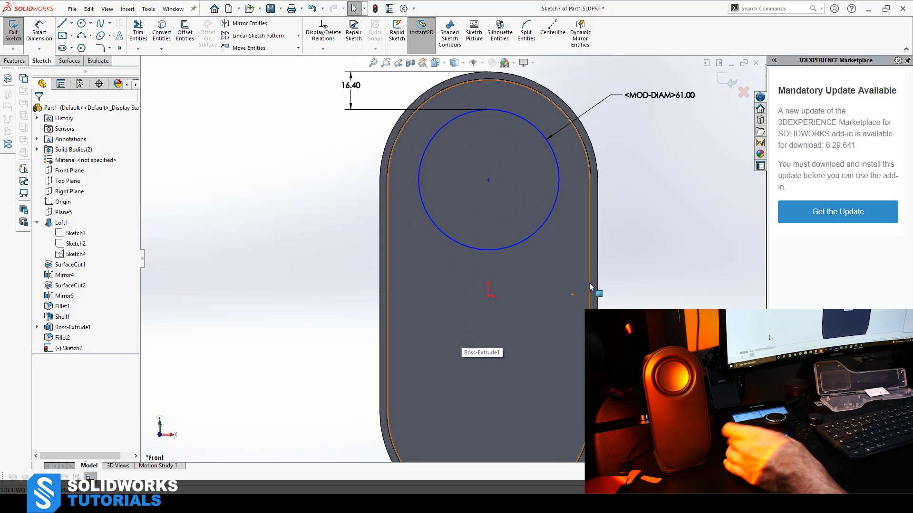
# Add a Vertical relation between the speaker circle's centre and the sketch origin.
pyautogui.click(488, 179)
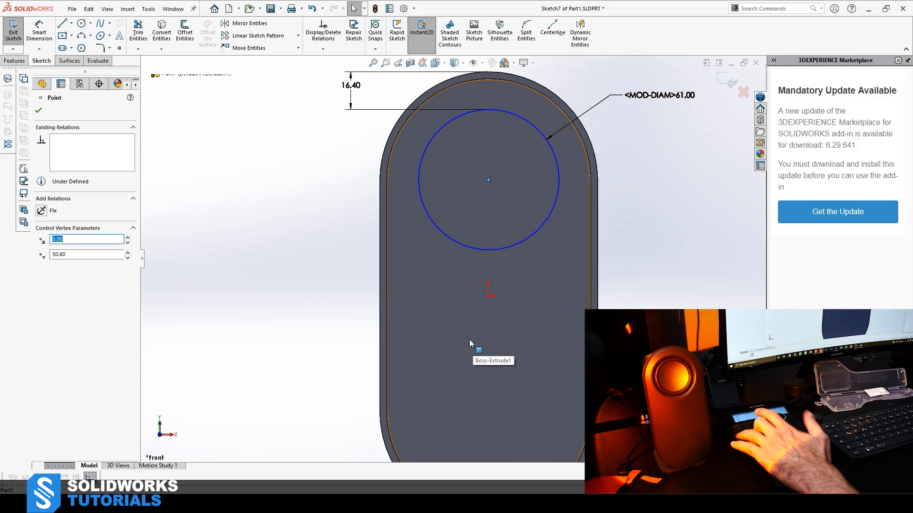
pyautogui.keyDown('ctrl'); pyautogui.click(489, 298); pyautogui.keyUp('ctrl')
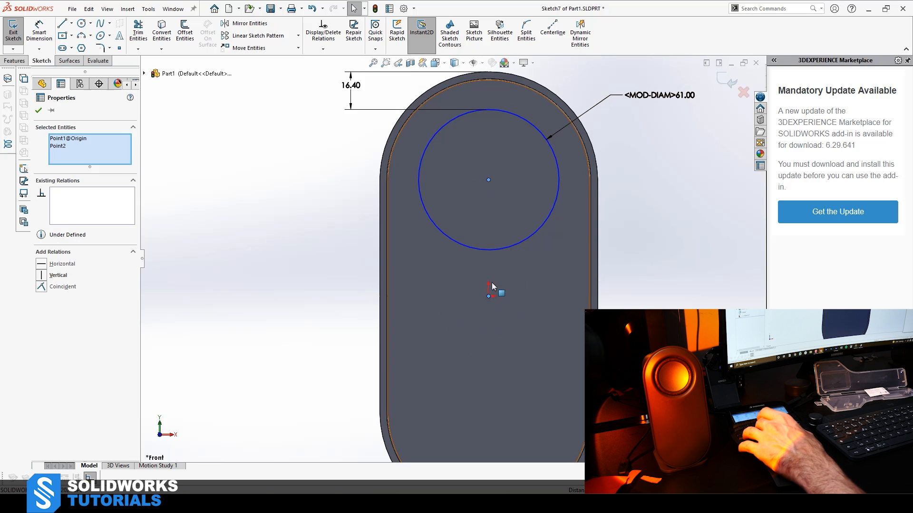
pyautogui.click(40, 277)
pyautogui.click(257, 312)
# Cut-extrude the speaker circle blind to a depth of 6 mm through the front cover.
pyautogui.scroll(2, 552, 240)
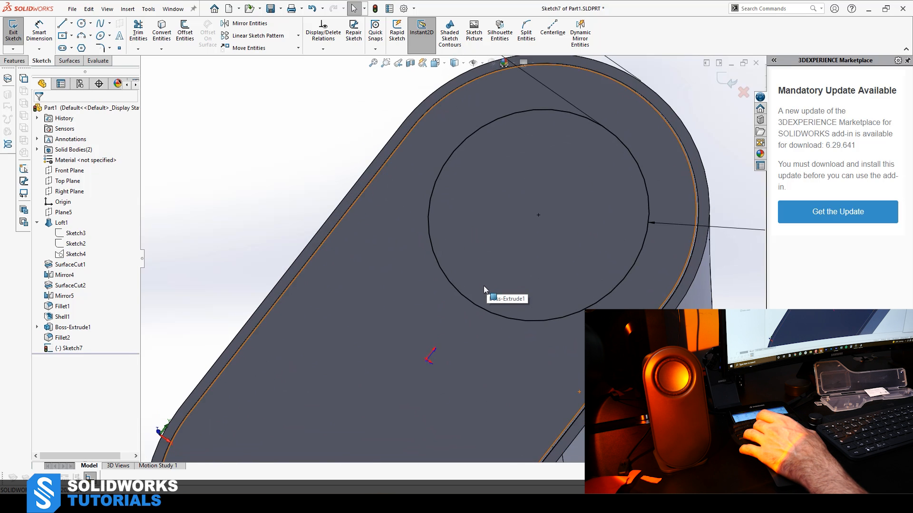
pyautogui.click(14, 61)
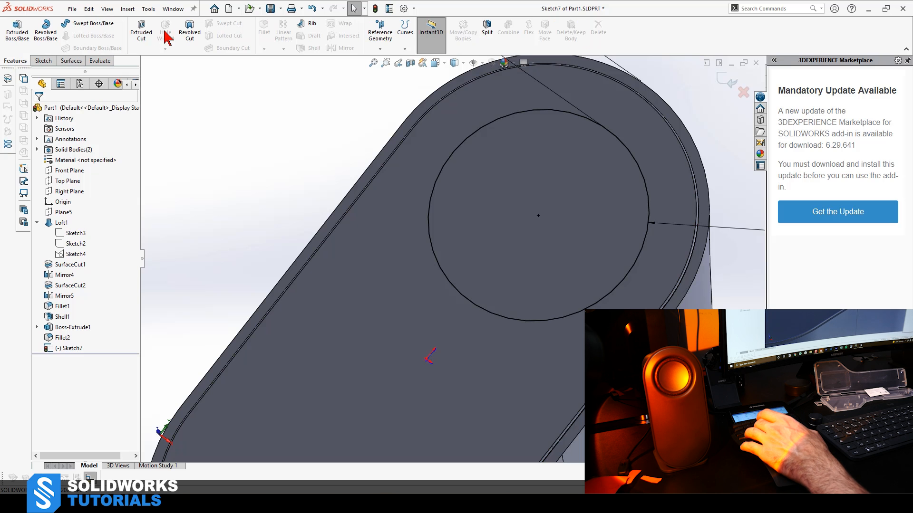
pyautogui.click(142, 33)
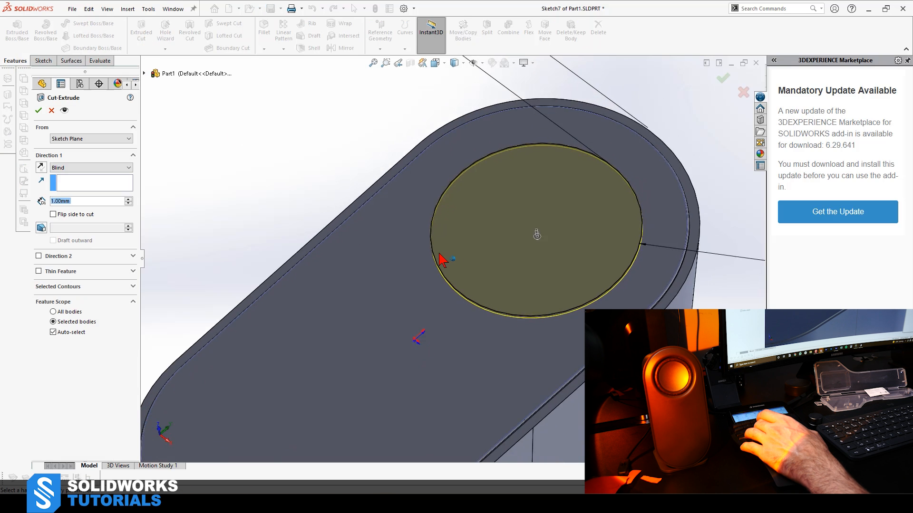
pyautogui.moveTo(569, 218); pyautogui.dragTo(574, 243)
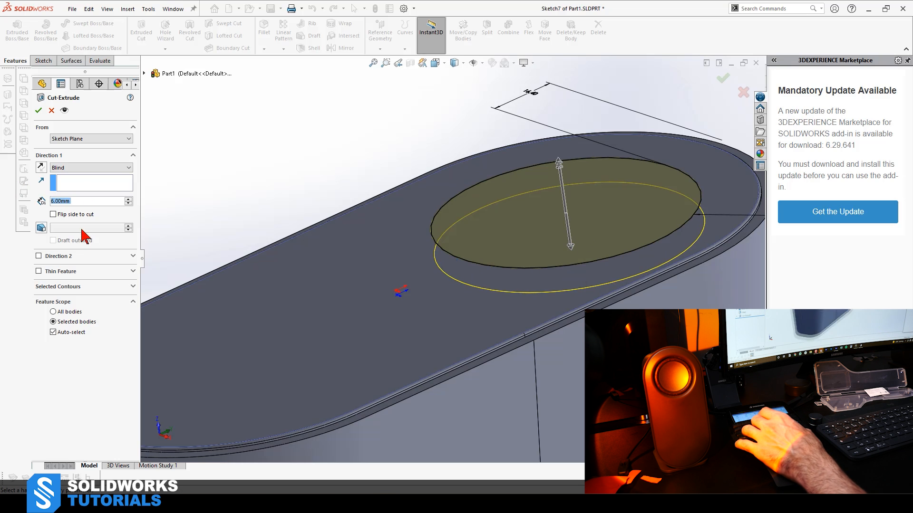
pyautogui.click(38, 110)
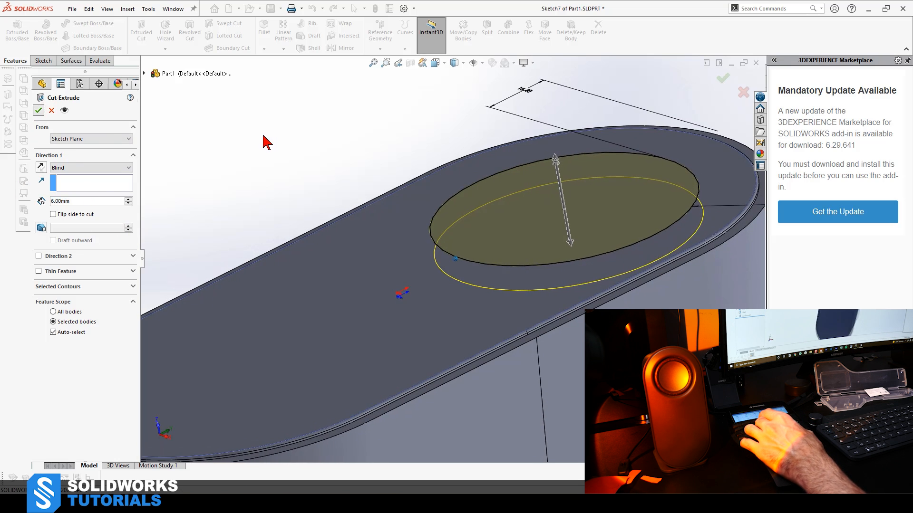
# Fillet the outer front edge of the circular speaker opening with a 5 mm radius.
pyautogui.moveTo(264, 142); pyautogui.dragTo(532, 317, button='middle')
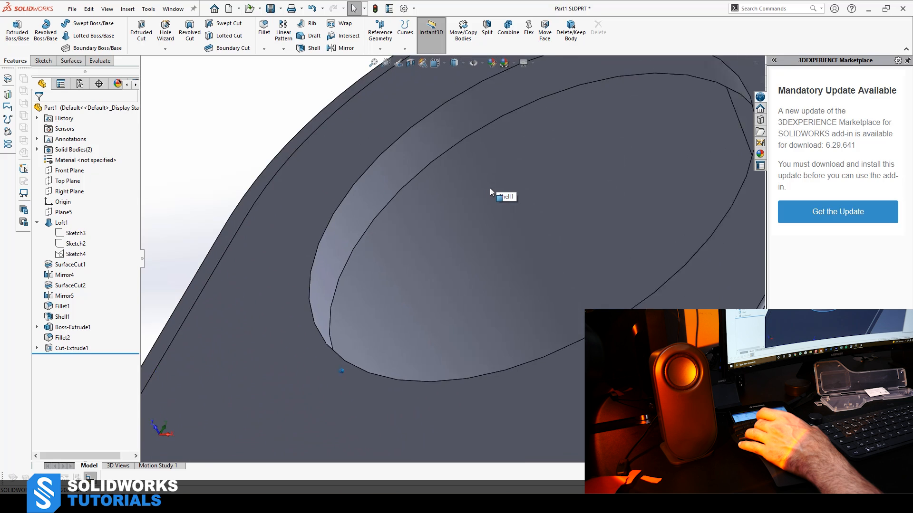
pyautogui.click(398, 130)
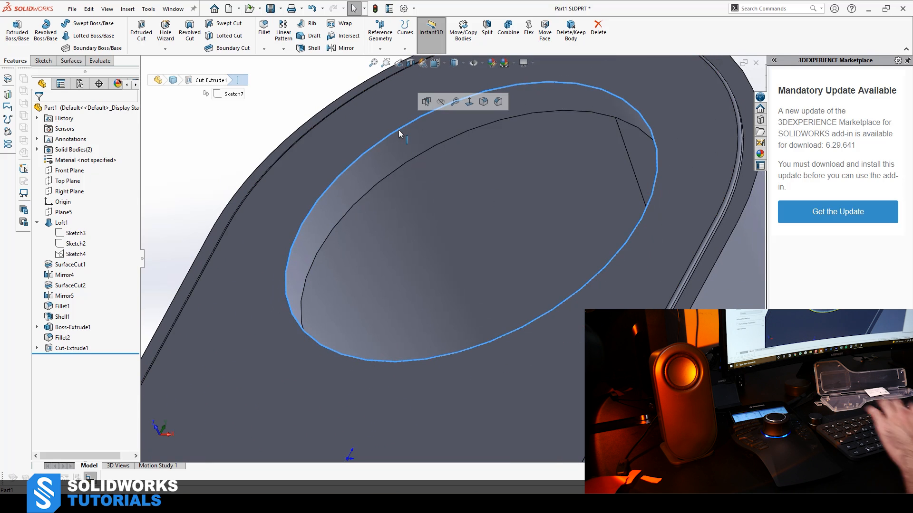
pyautogui.click(263, 29)
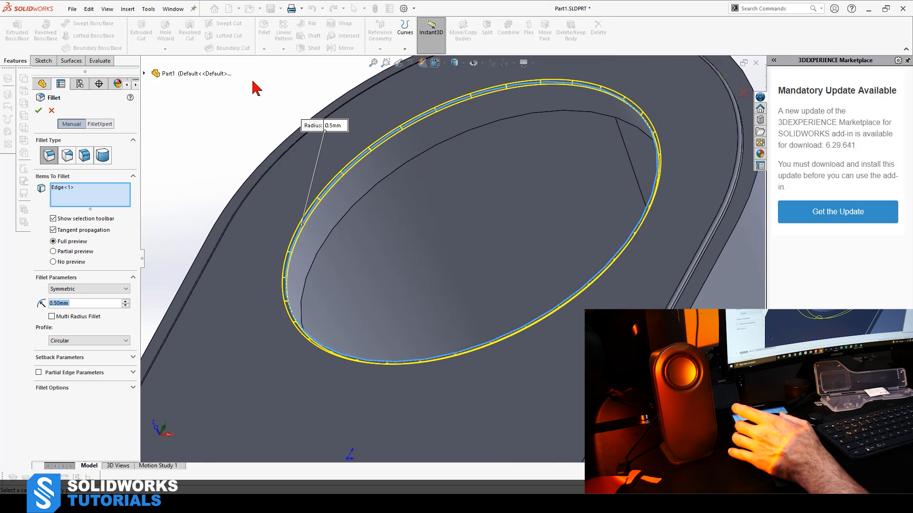
pyautogui.write('5.1')
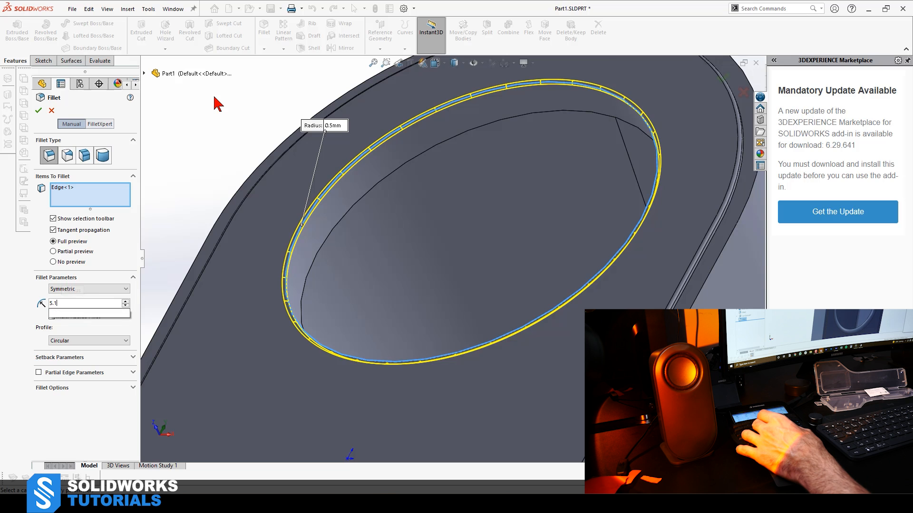
pyautogui.write('6')
pyautogui.press('Return')
pyautogui.press('Return')
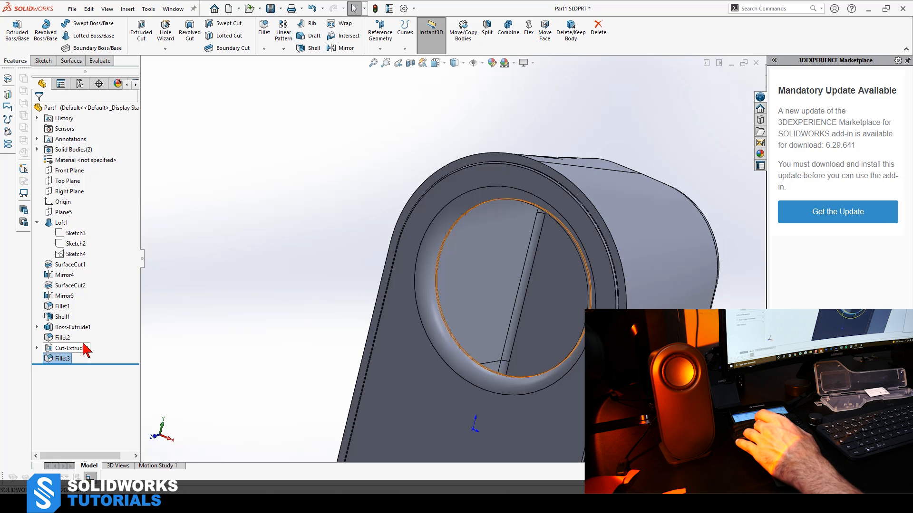
# Open the speaker opening's fillet feature to check its radius and close it without changes.
pyautogui.click(61, 359)
pyautogui.click(71, 335)
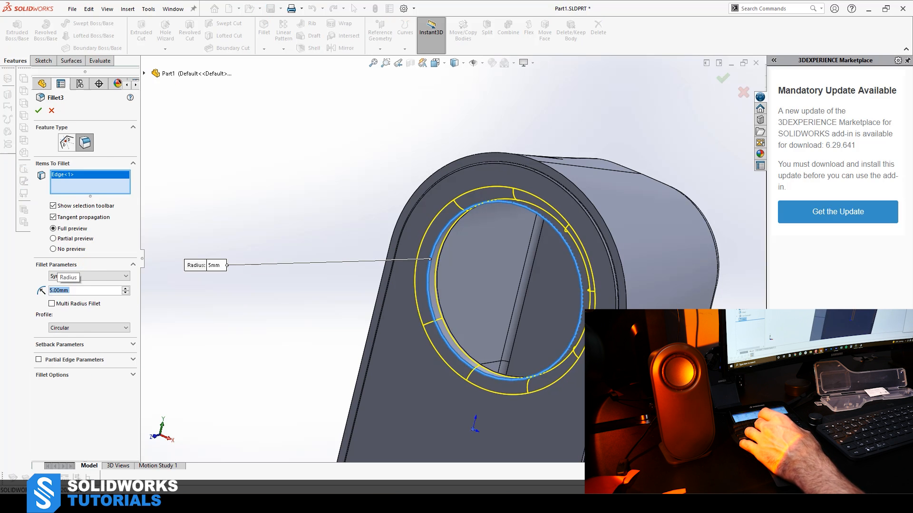
pyautogui.press('Return')
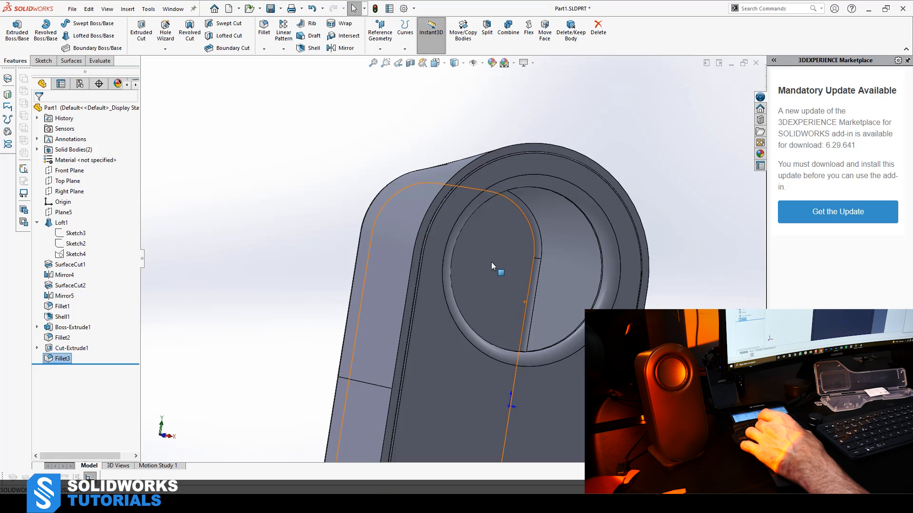
# Create a planar section view of the speaker through the Right Plane with zero offset.
pyautogui.moveTo(604, 305); pyautogui.dragTo(575, 263, button='middle')
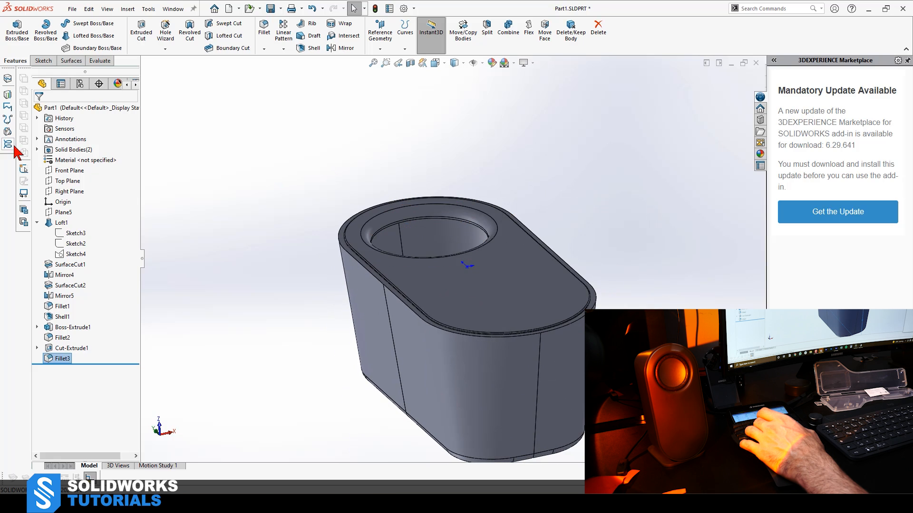
pyautogui.click(70, 191)
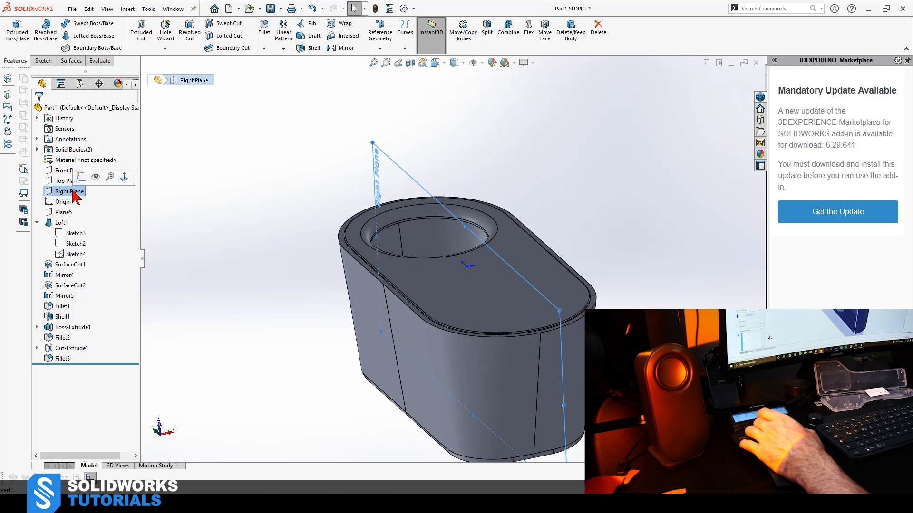
pyautogui.click(411, 64)
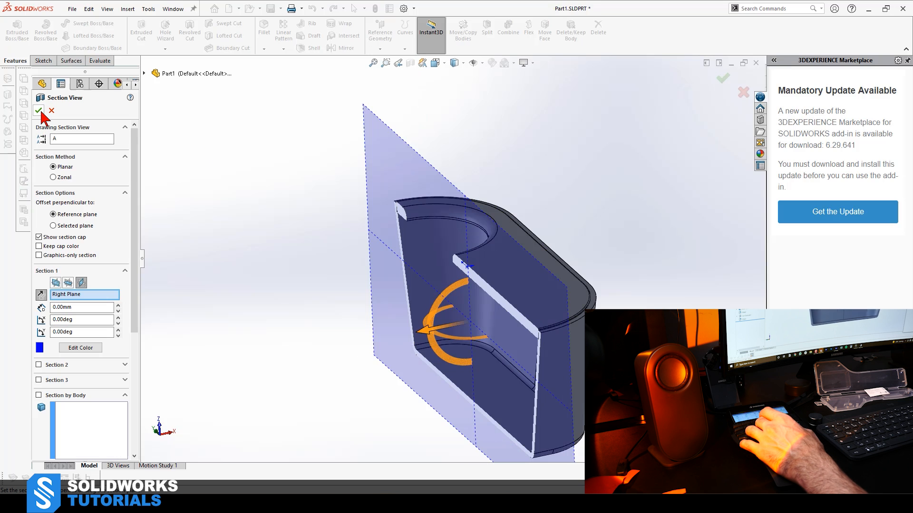
pyautogui.click(40, 112)
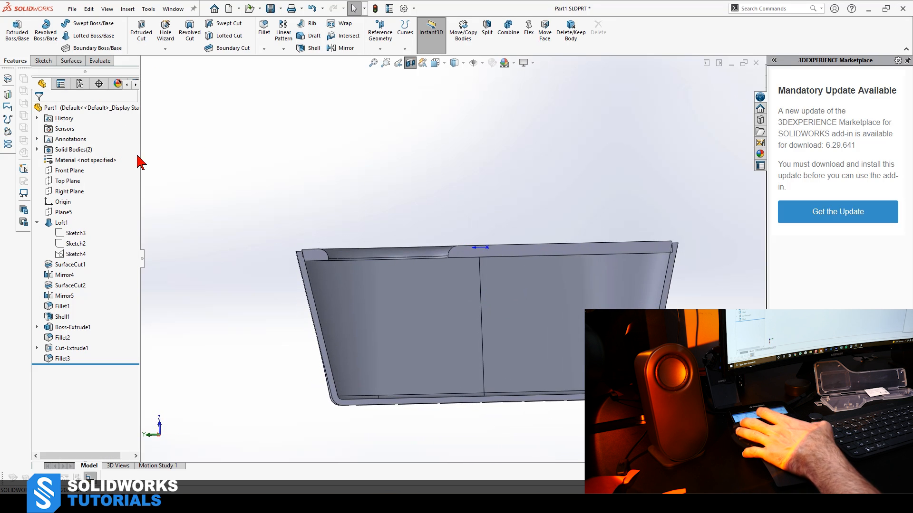
# Start a new sketch on the Right Plane, with the sectioned body seen in the Left view.
pyautogui.hotkey('ctrl', '1')
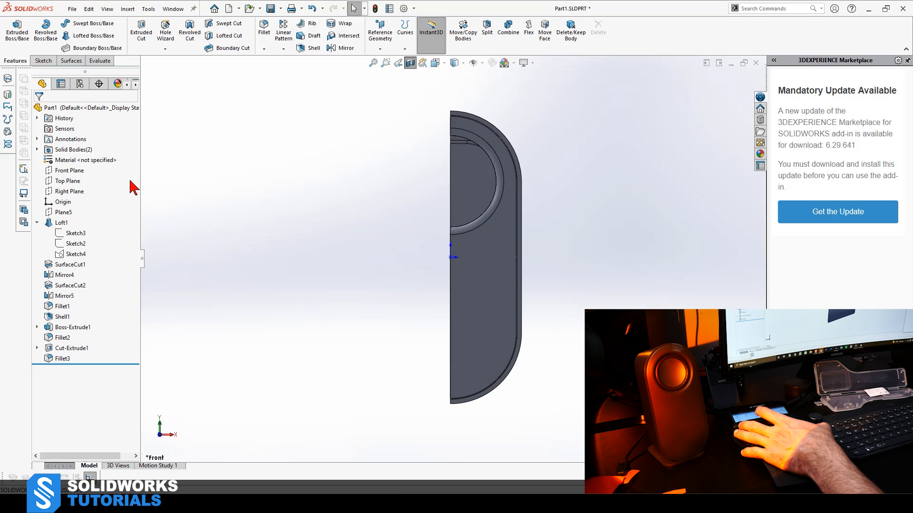
pyautogui.hotkey('ctrl', '5')
pyautogui.hotkey('ctrl', '4')
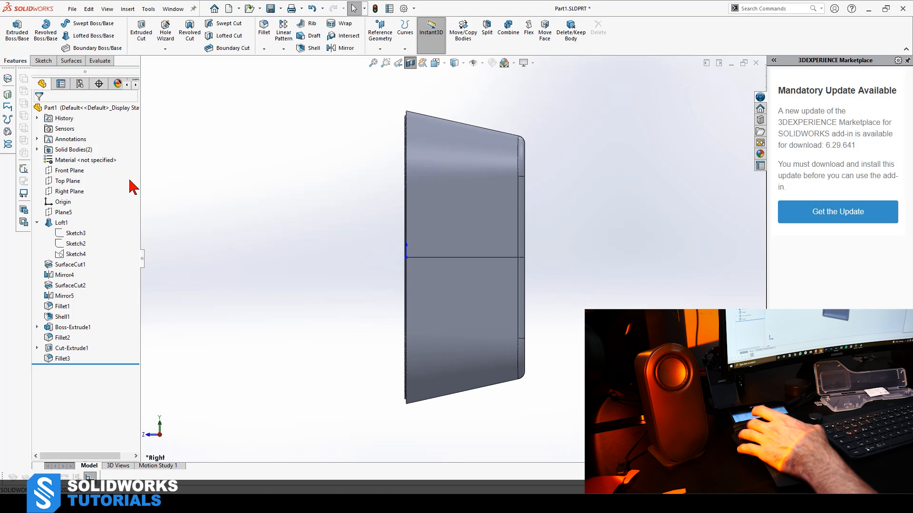
pyautogui.hotkey('ctrl', '3')
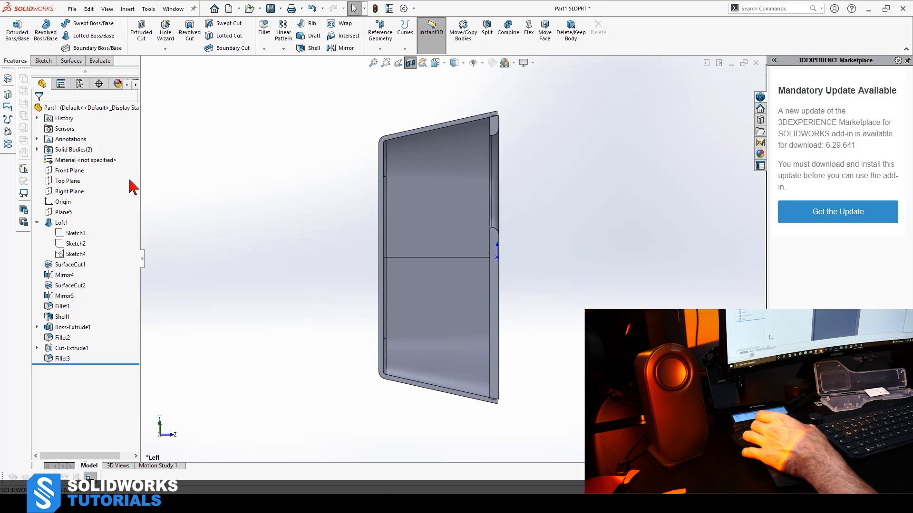
pyautogui.scroll(-4, 510, 174)
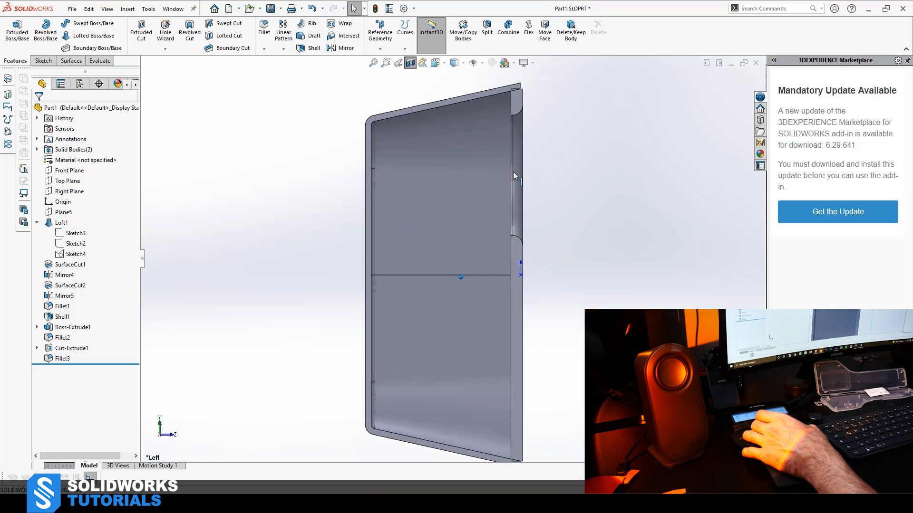
pyautogui.click(65, 192)
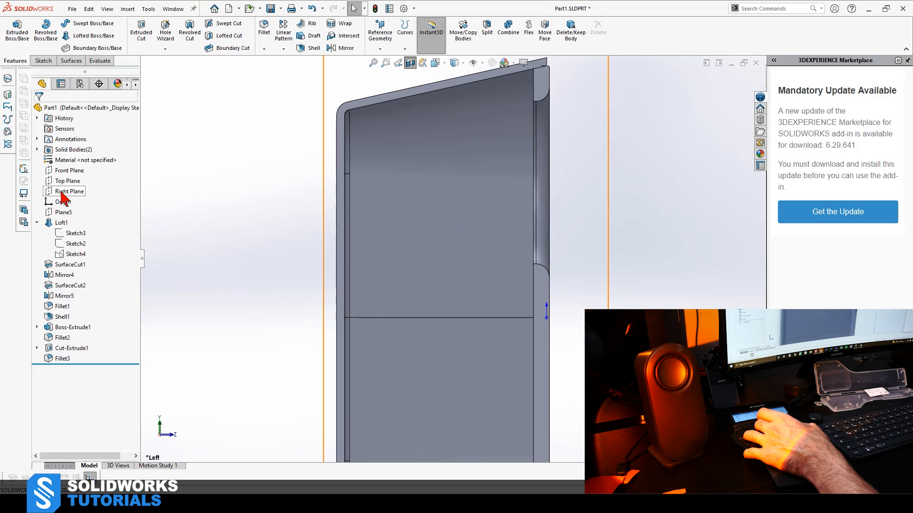
pyautogui.click(73, 180)
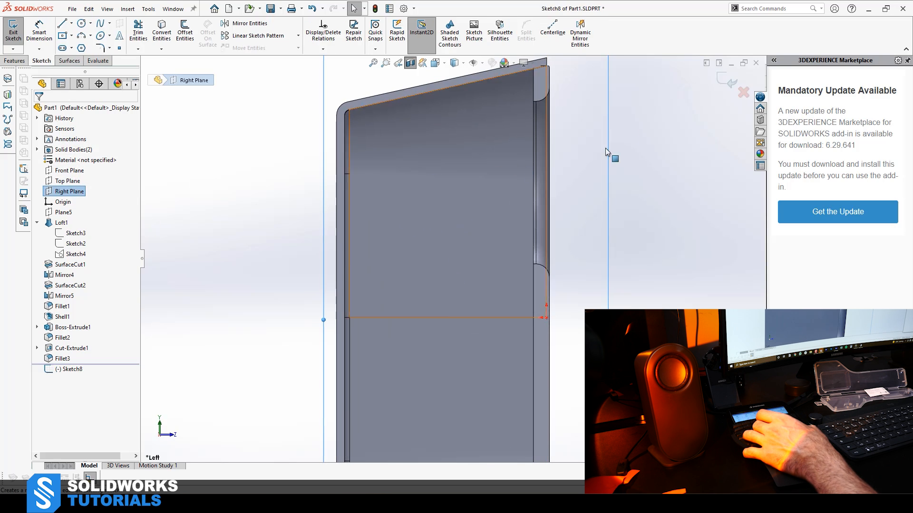
# Draw a circle of about 4 mm radius just below the cover's filleted section at the upper side of the speaker opening.
pyautogui.scroll(-5, 565, 126)
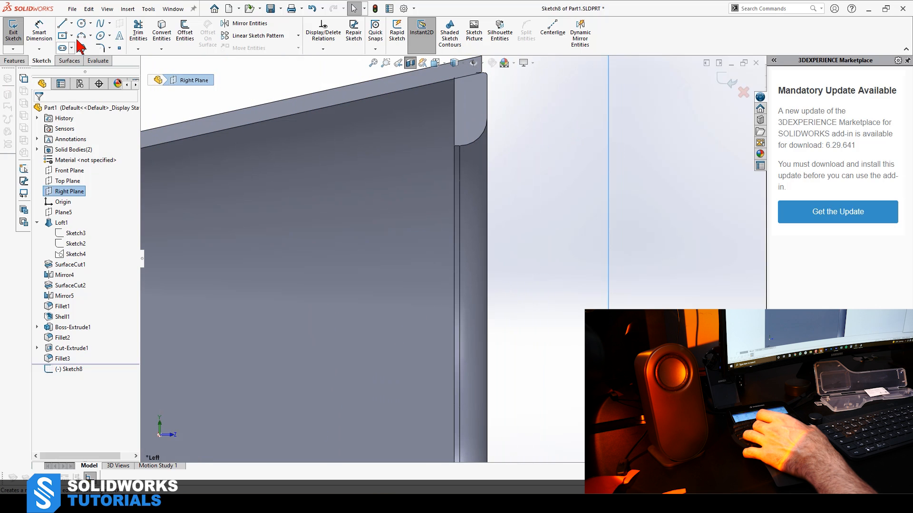
pyautogui.click(82, 24)
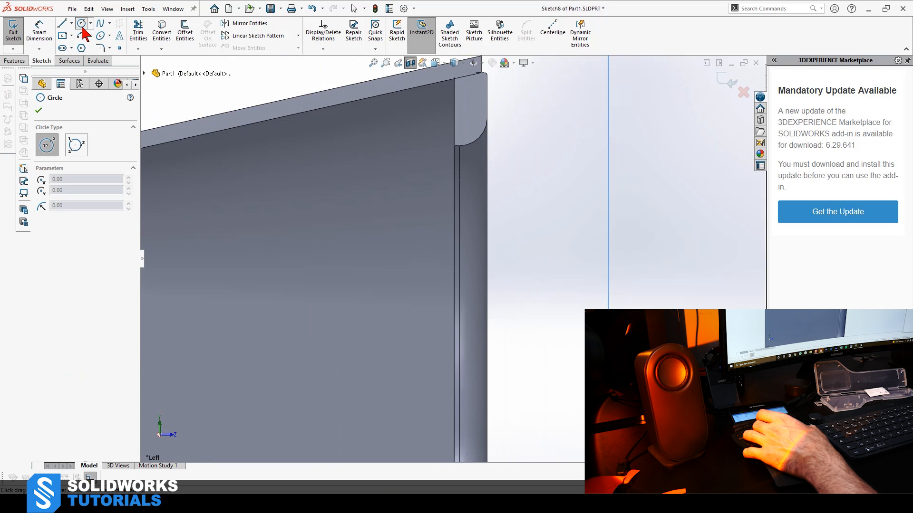
pyautogui.click(469, 175)
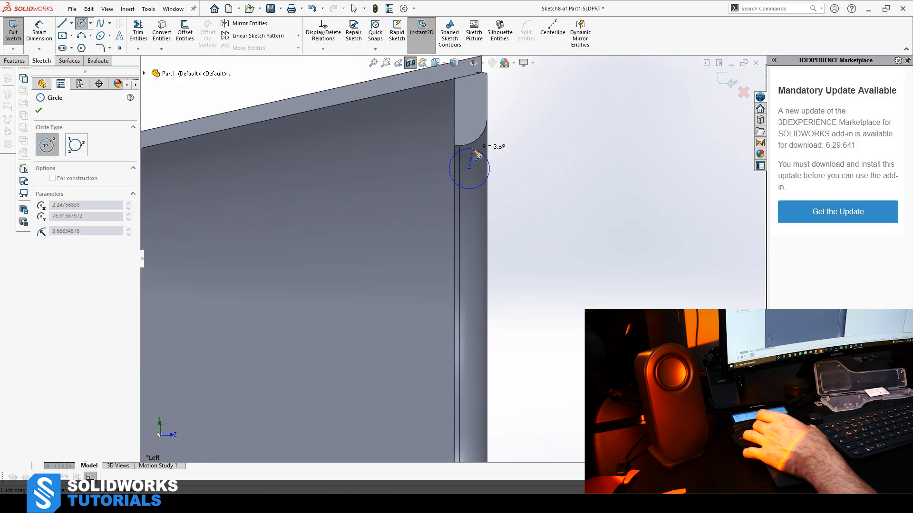
pyautogui.click(478, 150)
# Dimension the small circle's diameter as 6 mm.
pyautogui.press('d')
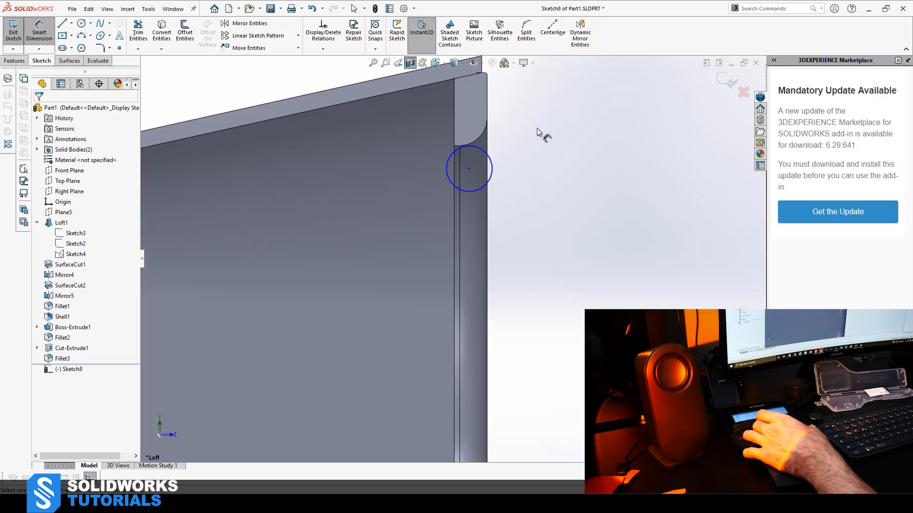
pyautogui.click(493, 172)
pyautogui.click(554, 94)
pyautogui.write('6')
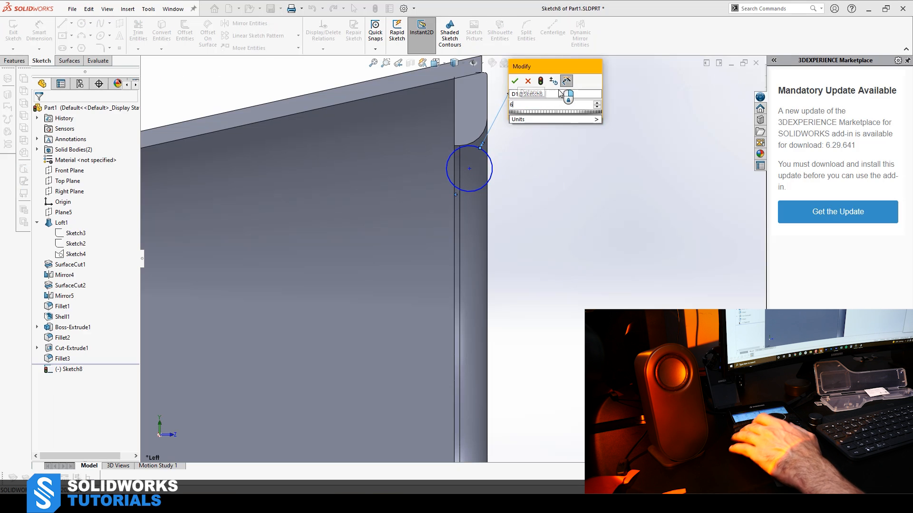
pyautogui.press('Return')
pyautogui.click(590, 244)
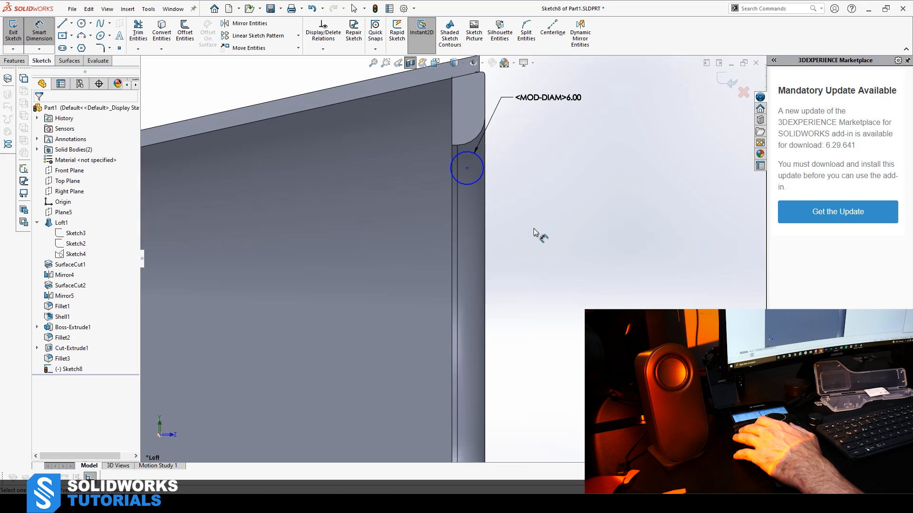
# Move the 6 mm circle so its centre lies on the vertical edge line running down from the fillet's inner end.
pyautogui.press('Escape')
pyautogui.moveTo(468, 166); pyautogui.dragTo(459, 167)
pyautogui.click(576, 265)
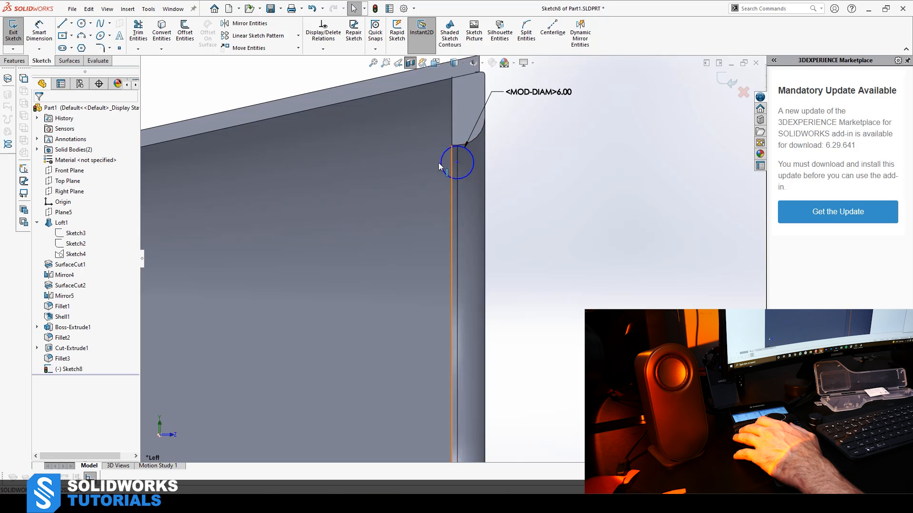
pyautogui.scroll(-5, 501, 225)
pyautogui.moveTo(507, 232); pyautogui.dragTo(507, 259)
pyautogui.press('Escape')
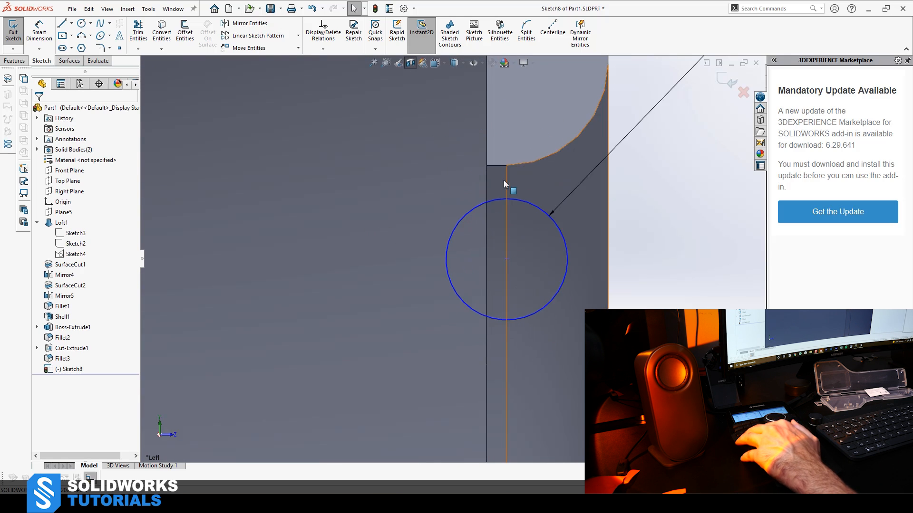
pyautogui.click(507, 166)
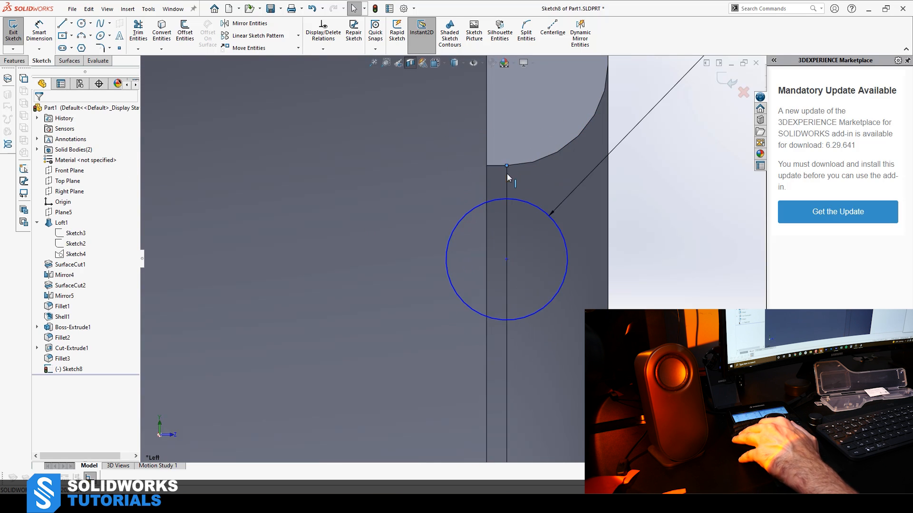
pyautogui.keyDown('ctrl'); pyautogui.click(513, 199); pyautogui.keyUp('ctrl')
pyautogui.press('Escape')
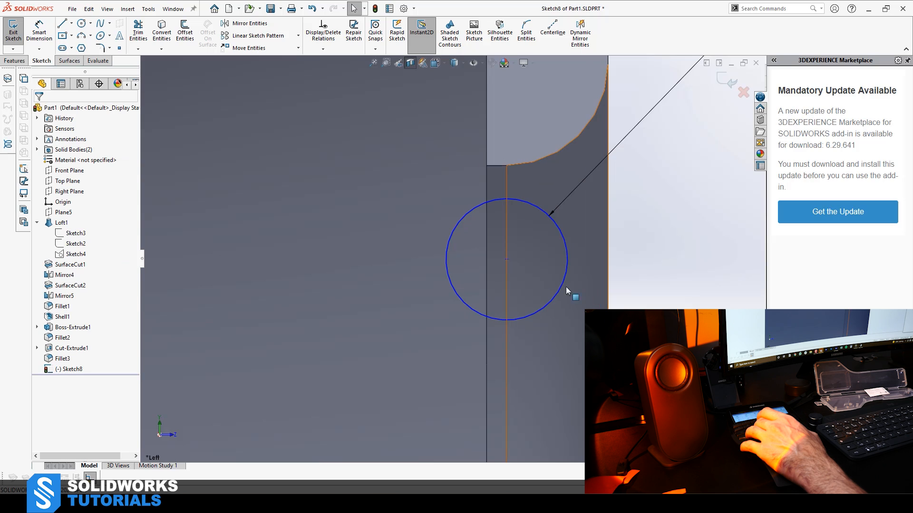
# Move the 6 mm circle up along the vertical edge line until its top touches the cover fillet's inner end point.
pyautogui.scroll(1, 507, 258)
pyautogui.moveTo(498, 261); pyautogui.dragTo(502, 229)
pyautogui.press('Escape')
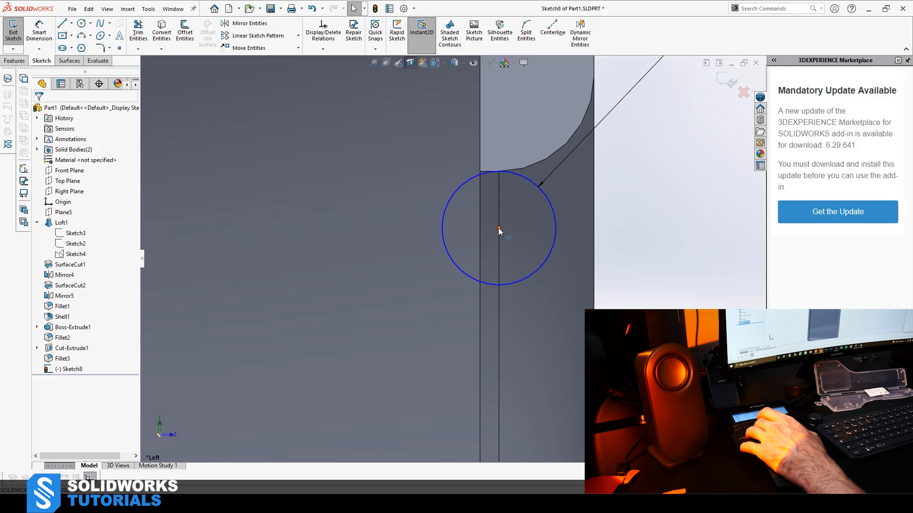
# Reopen the ring profile sketch and dimension the vertical distance from the origin to the 6 mm circle's centre.
pyautogui.scroll(10, 513, 228)
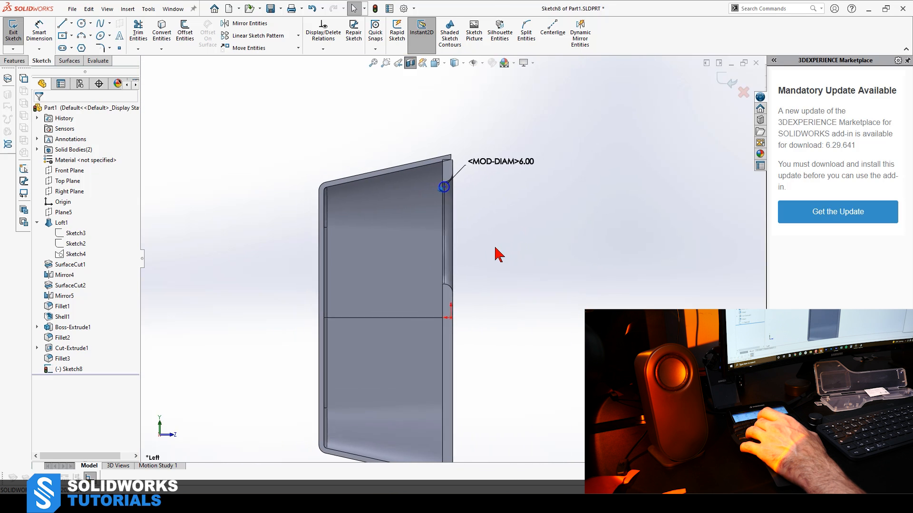
pyautogui.hotkey('ctrl', 'b')
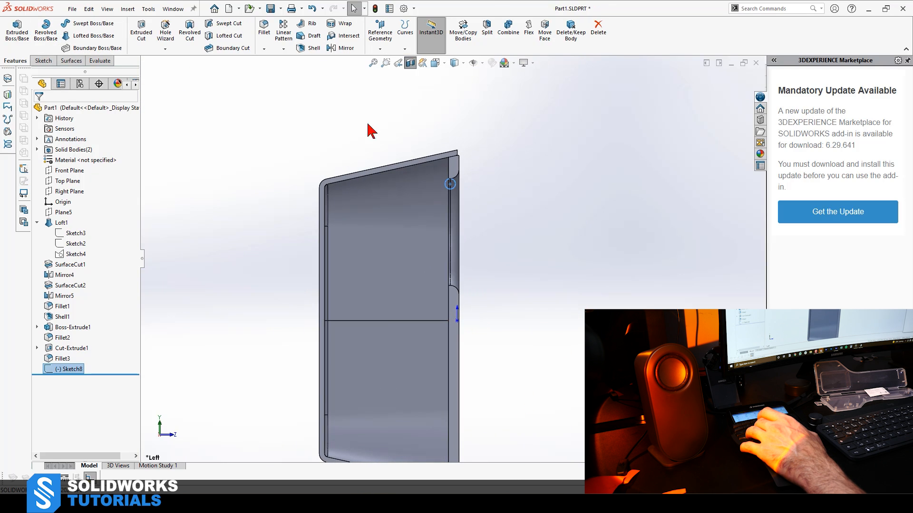
pyautogui.doubleClick(448, 190)
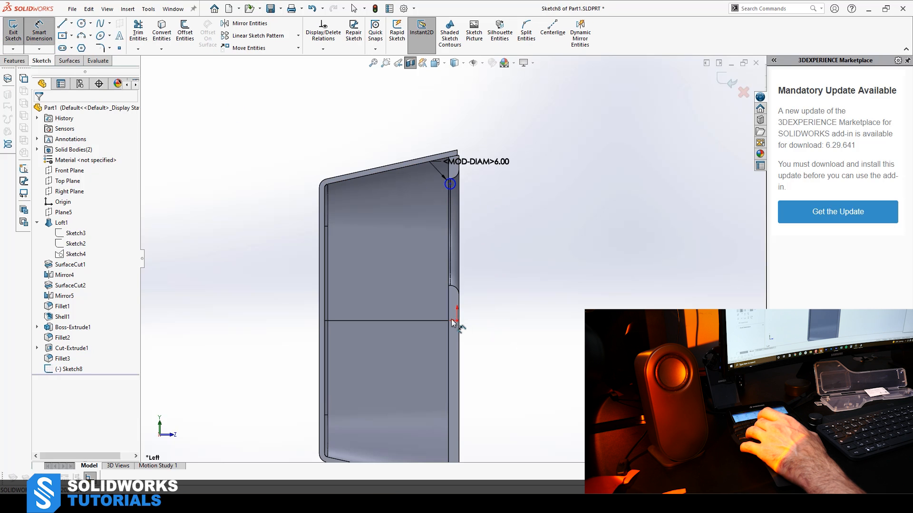
pyautogui.click(450, 184)
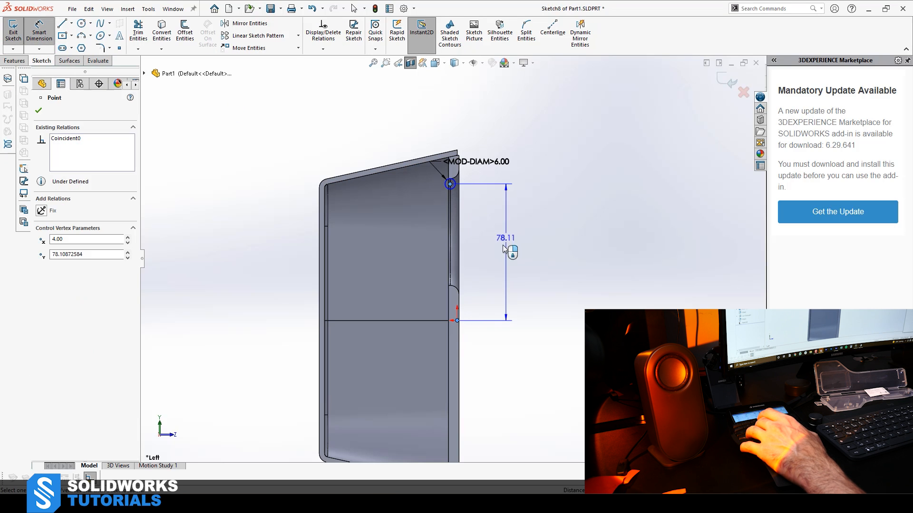
pyautogui.click(504, 247)
pyautogui.click(461, 234)
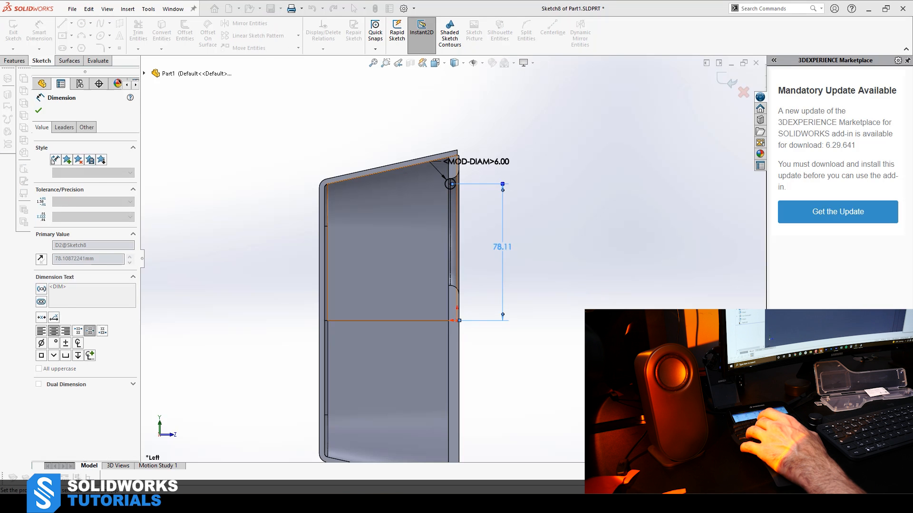
pyautogui.press('Escape')
pyautogui.scroll(-3, 470, 215)
pyautogui.scroll(-8, 470, 215)
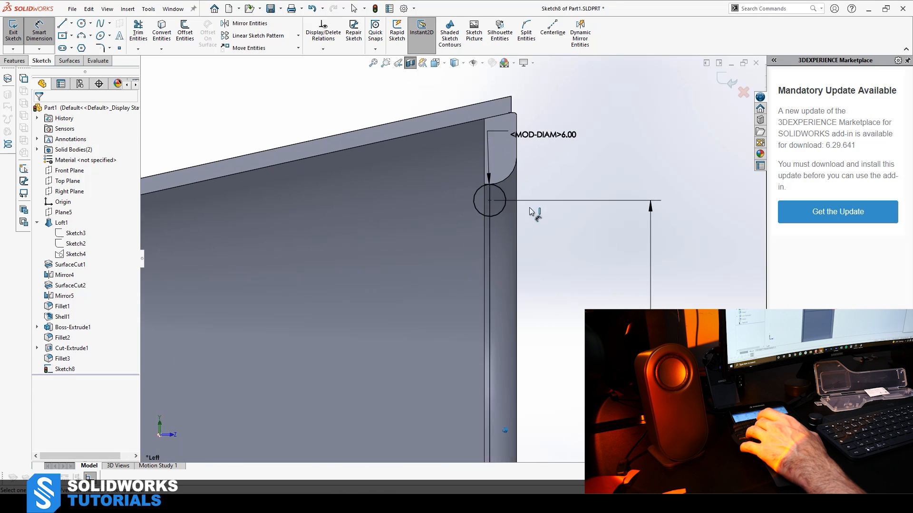
# Delete the vertical dimension between the origin and the 6 mm circle's centre.
pyautogui.scroll(10, 392, 220)
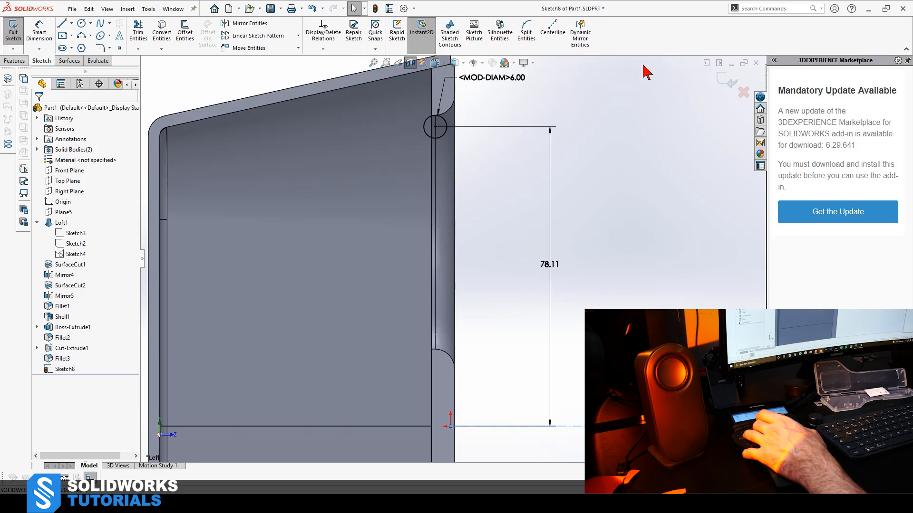
pyautogui.moveTo(664, 260)
pyautogui.mouseDown()
pyautogui.moveTo(533, 423)
pyautogui.moveTo(498, 432)
pyautogui.mouseUp()
pyautogui.press('Delete')
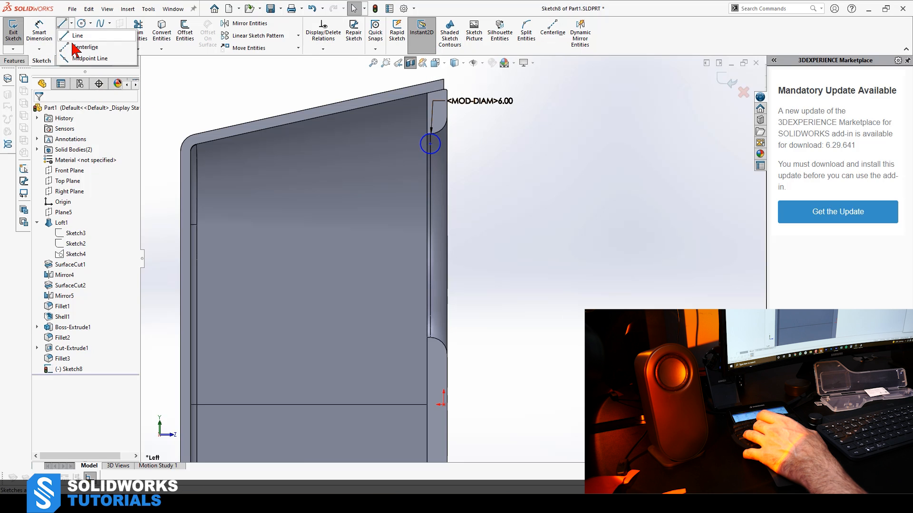
# Draw a horizontal centerline about 33 mm long, starting on the cover's inner edge line midway up the speaker opening.
pyautogui.click(76, 47)
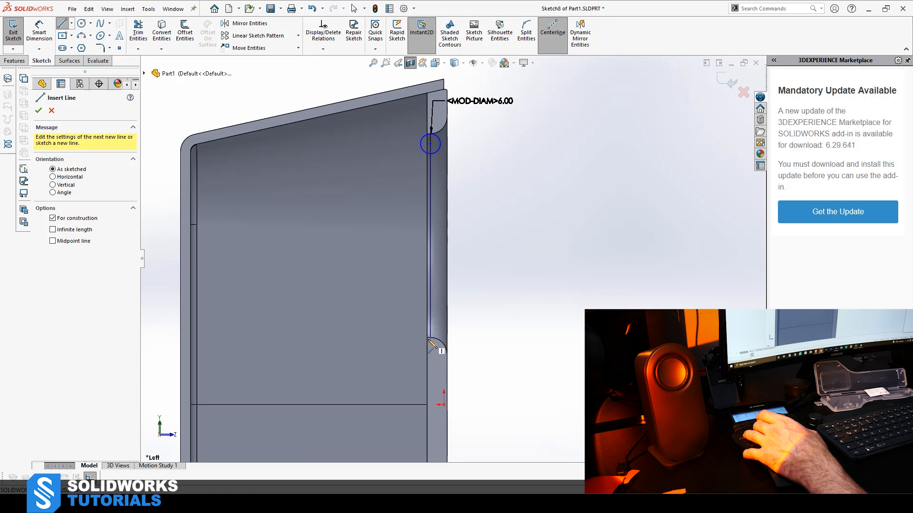
pyautogui.click(427, 235)
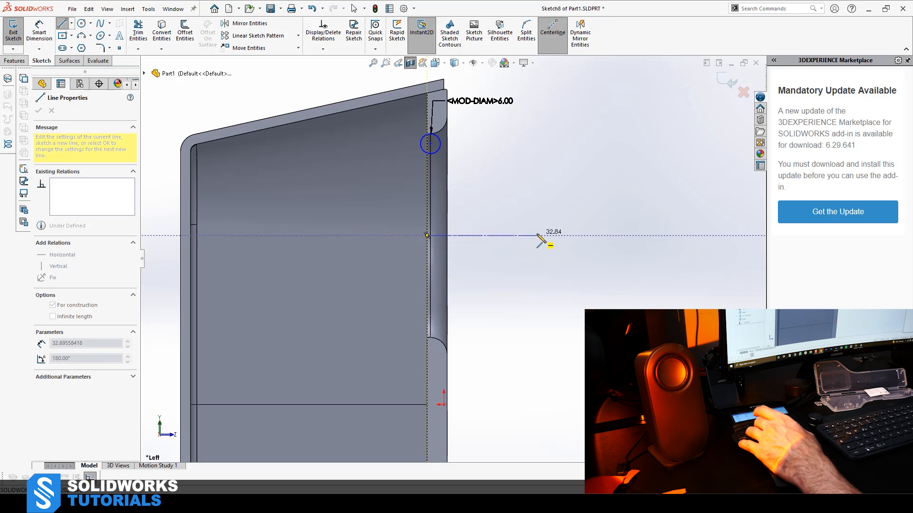
pyautogui.click(536, 236)
pyautogui.press('Escape')
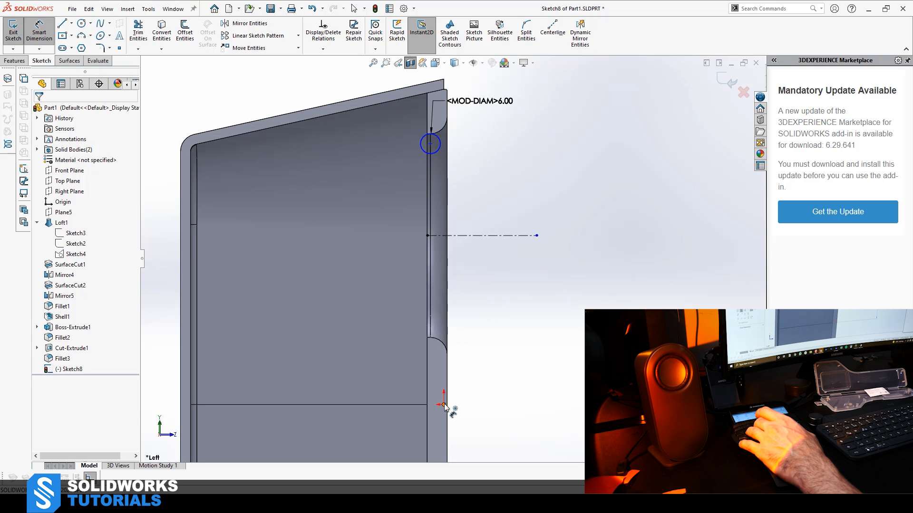
# Add a vertical dimension between the 6 mm circle's centre and the origin, accepting its current value.
pyautogui.click(430, 143)
pyautogui.click(444, 405)
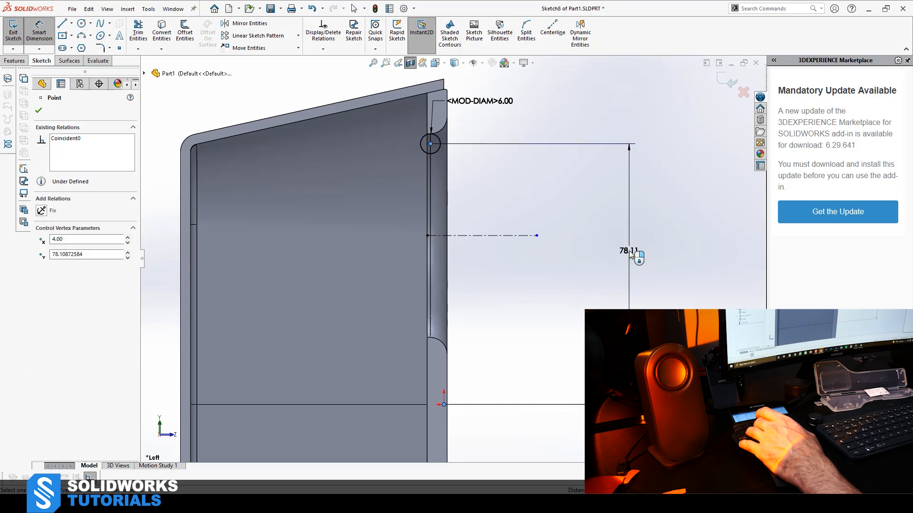
pyautogui.click(633, 252)
pyautogui.click(589, 238)
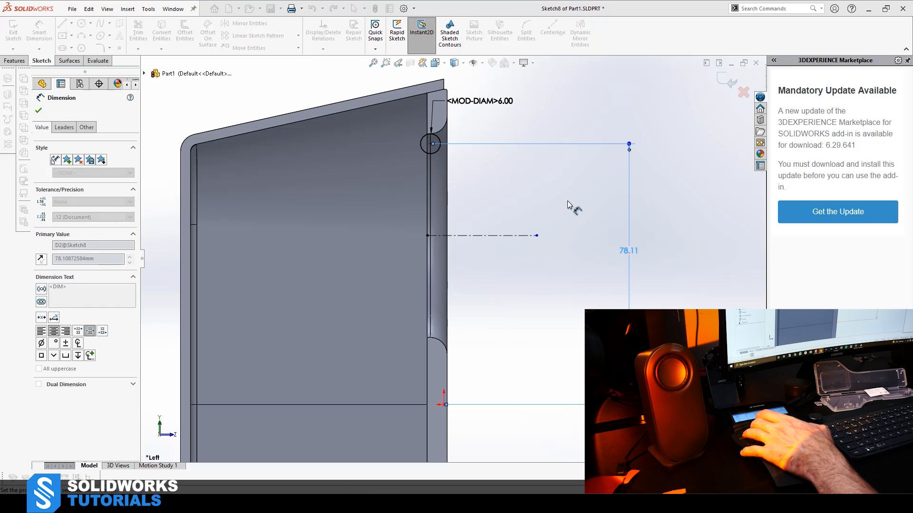
pyautogui.press('Escape')
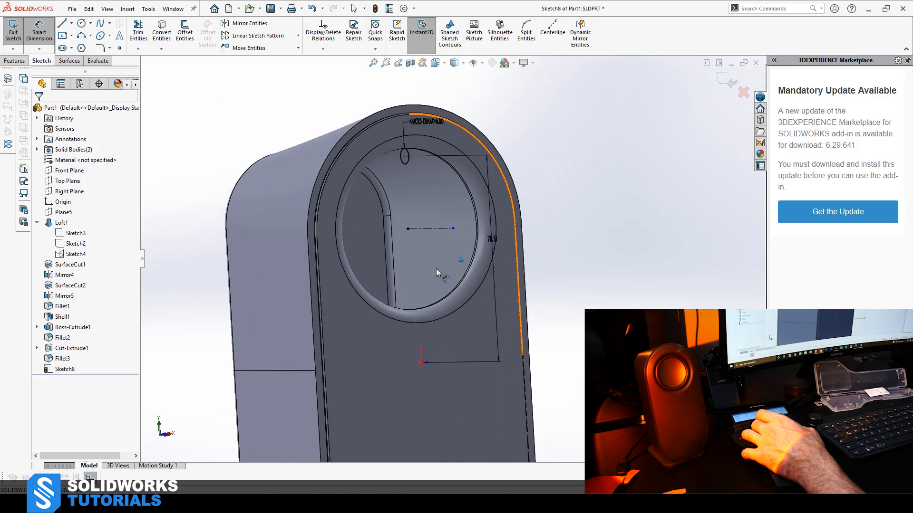
# Revolve the 6 mm circle 360° about the centerline with merging off to form a ring around the speaker opening.
pyautogui.click(15, 61)
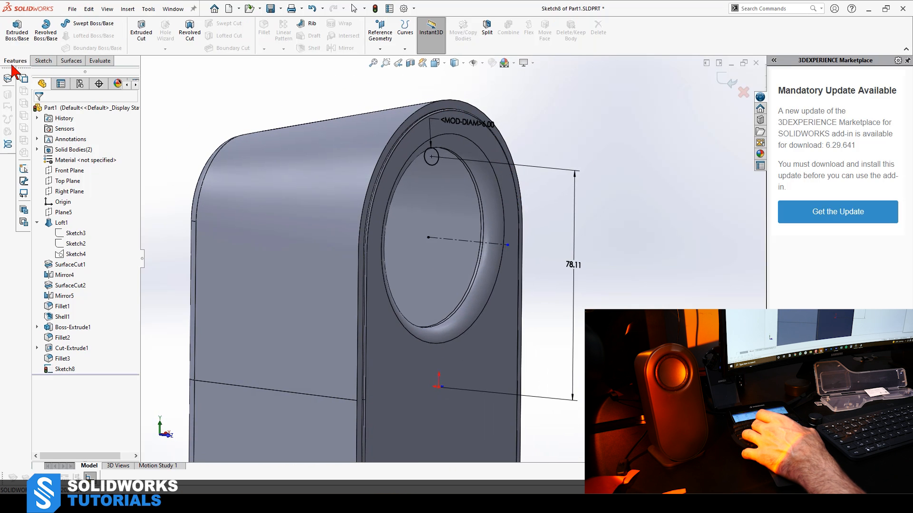
pyautogui.click(46, 30)
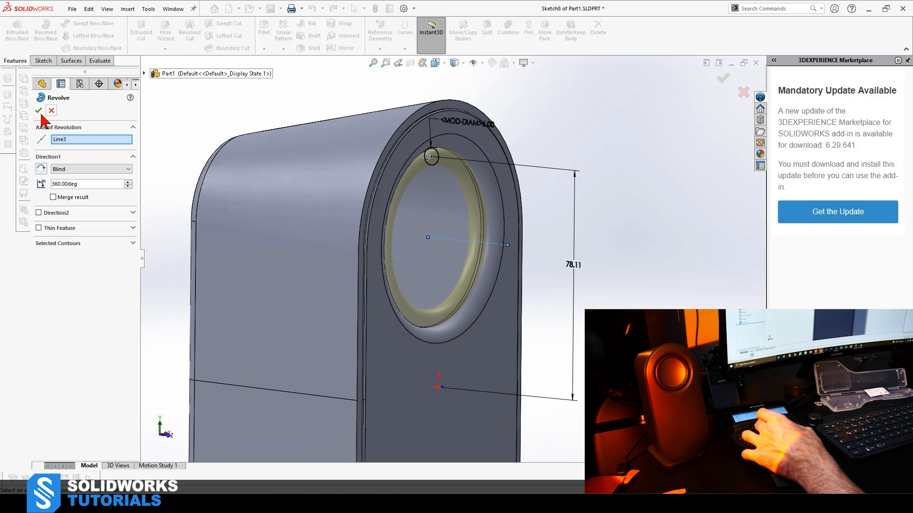
pyautogui.click(644, 237)
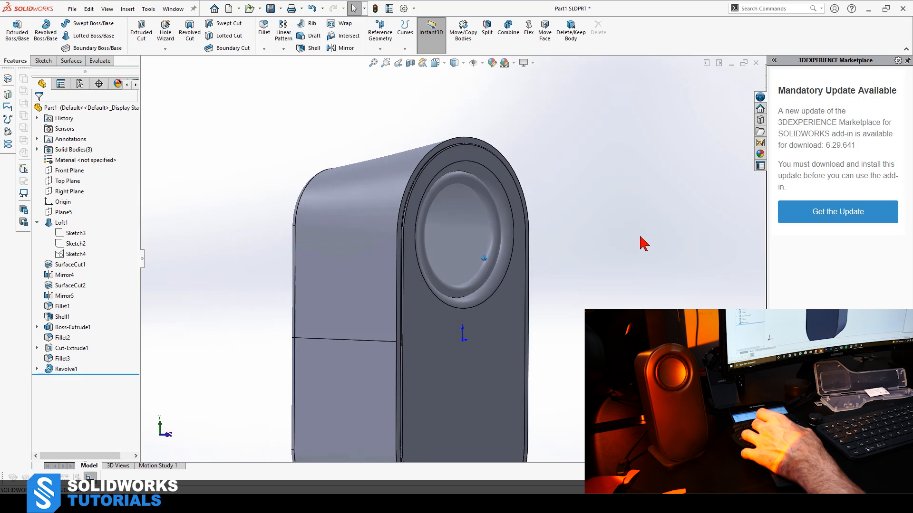
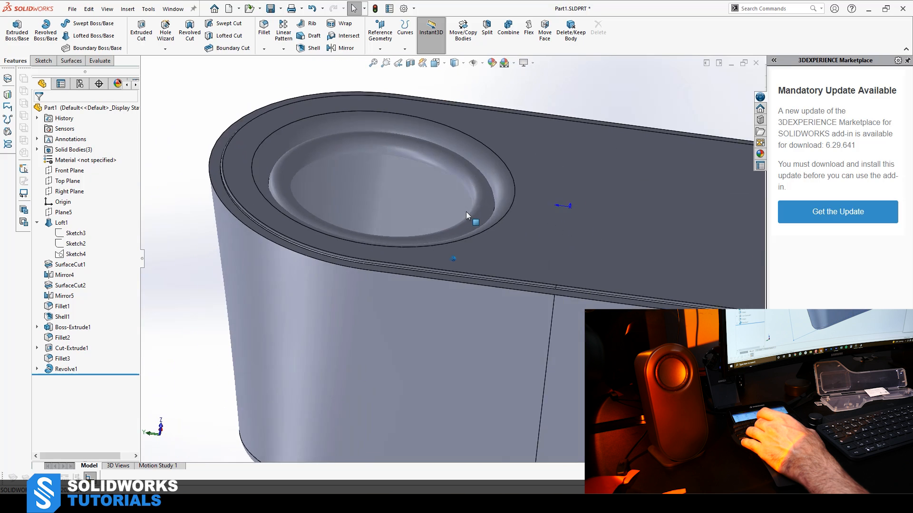
# Section the model on the Right Plane and view the cut ring from the left side.
pyautogui.click(66, 191)
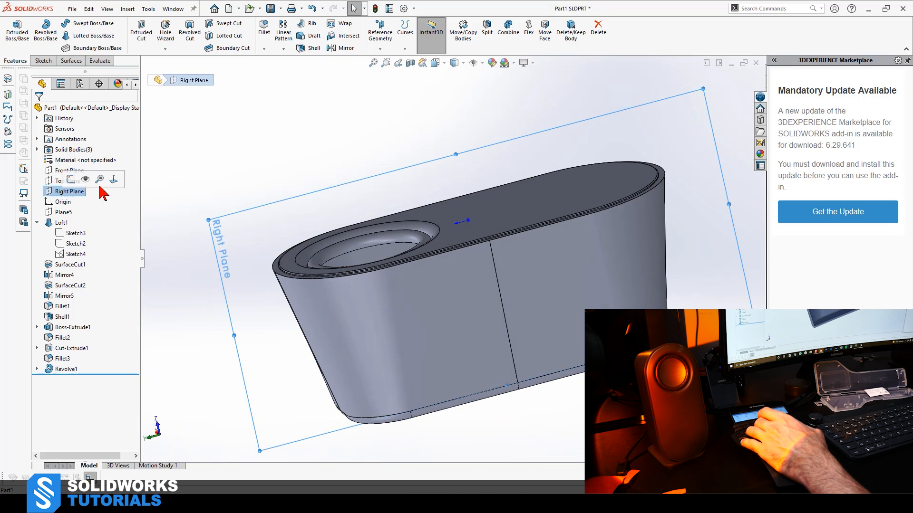
pyautogui.click(410, 64)
pyautogui.click(39, 106)
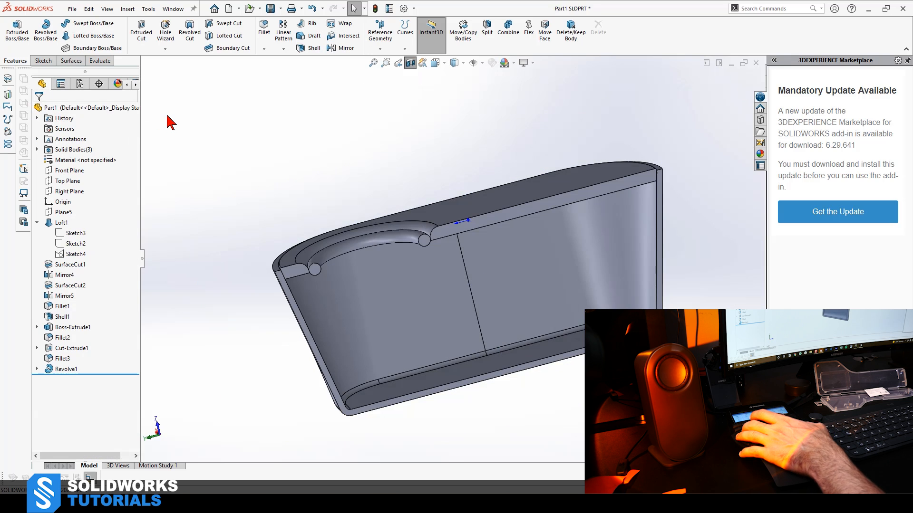
pyautogui.hotkey('ctrl', '4')
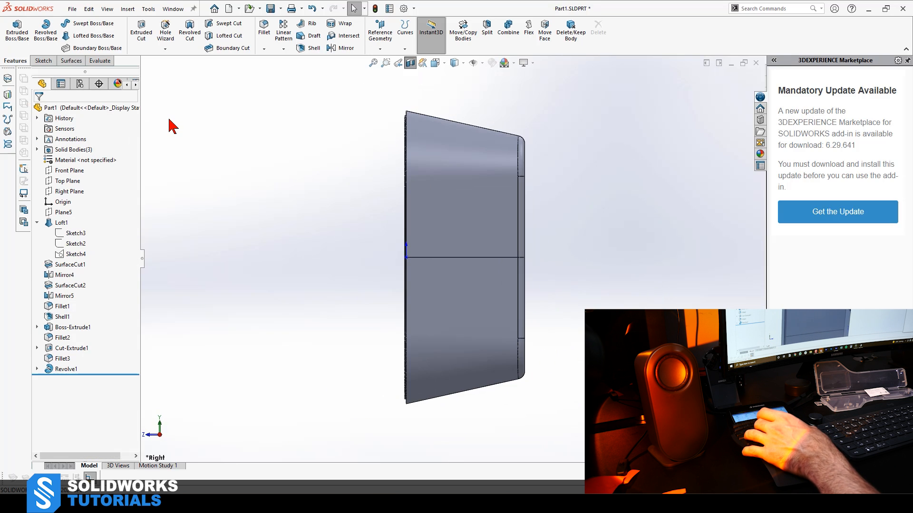
pyautogui.hotkey('ctrl', '3')
pyautogui.scroll(-5, 491, 195)
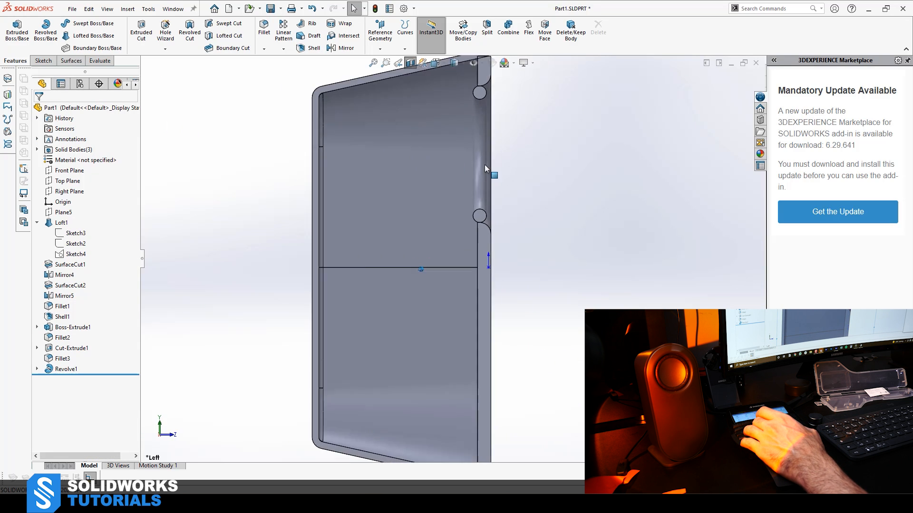
# Sketch a three-point arc of about 101 mm radius on the Right Plane, bulging inward between the upper and lower ring sections.
pyautogui.click(72, 191)
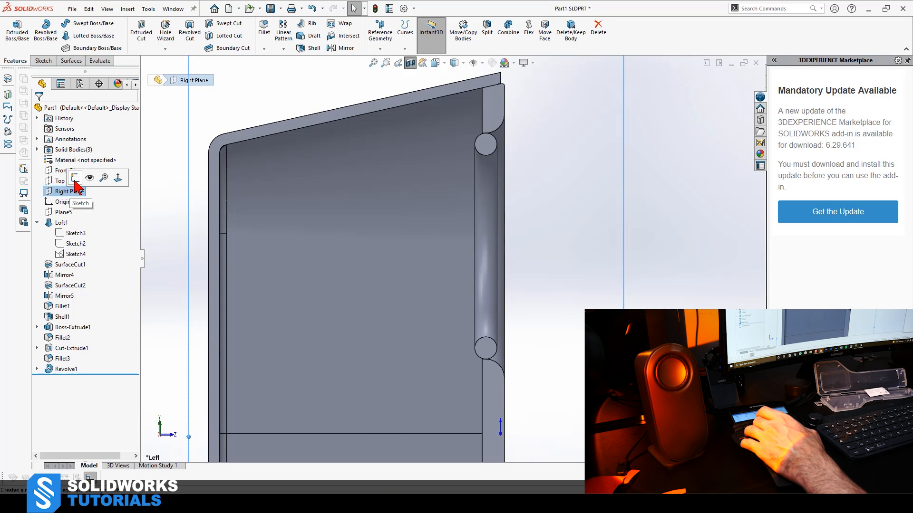
pyautogui.click(75, 178)
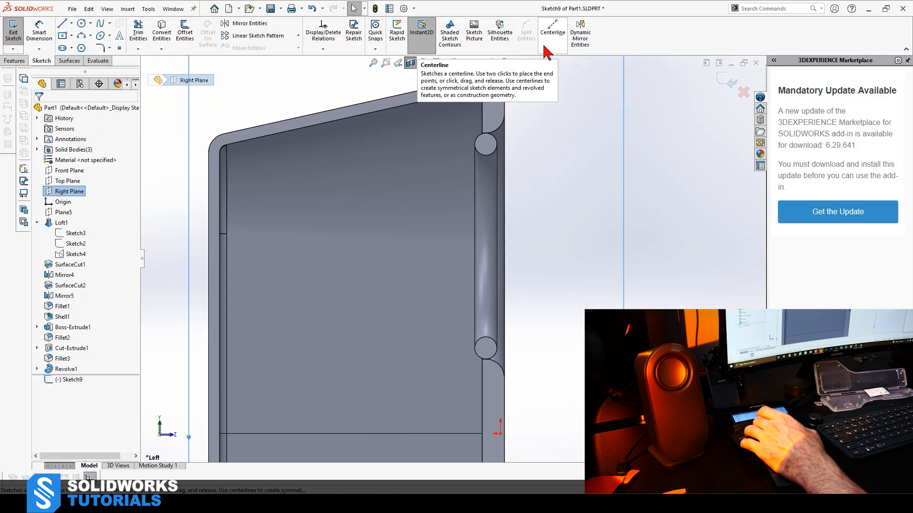
pyautogui.click(82, 36)
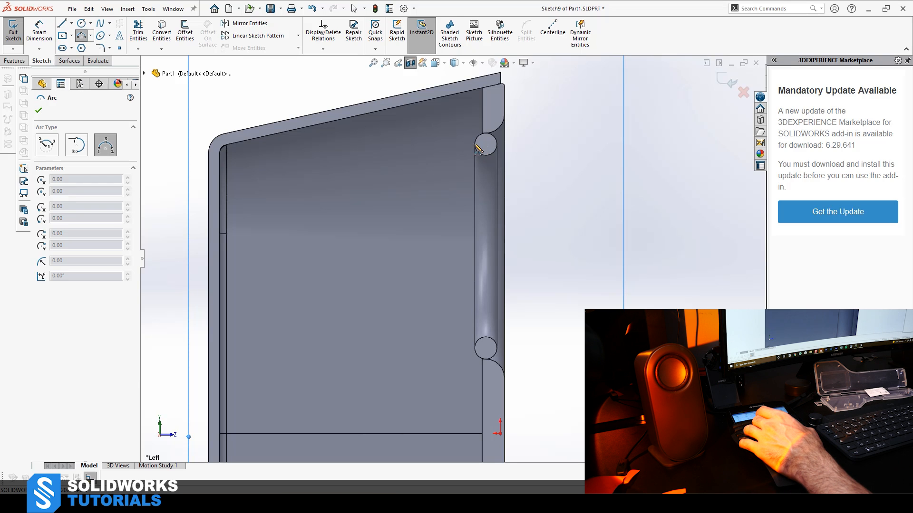
pyautogui.scroll(-3, 478, 149)
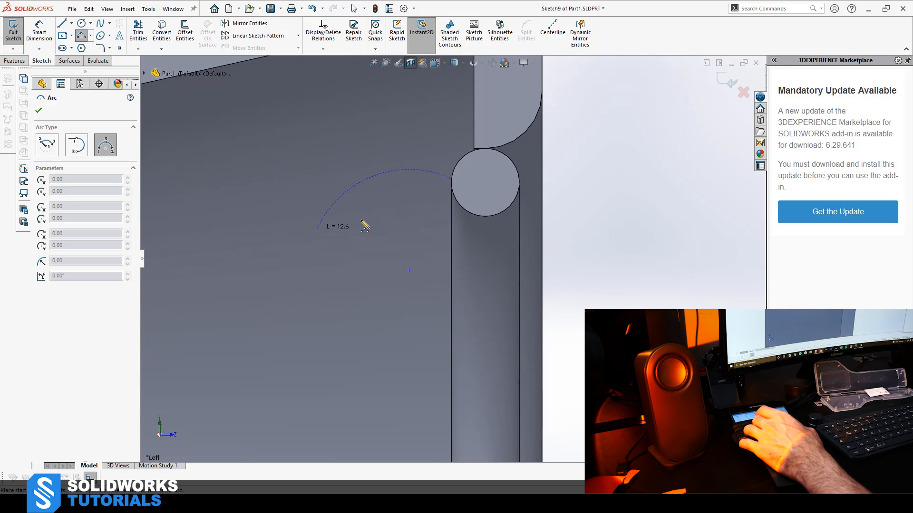
pyautogui.scroll(6, 440, 206)
pyautogui.scroll(-5, 450, 334)
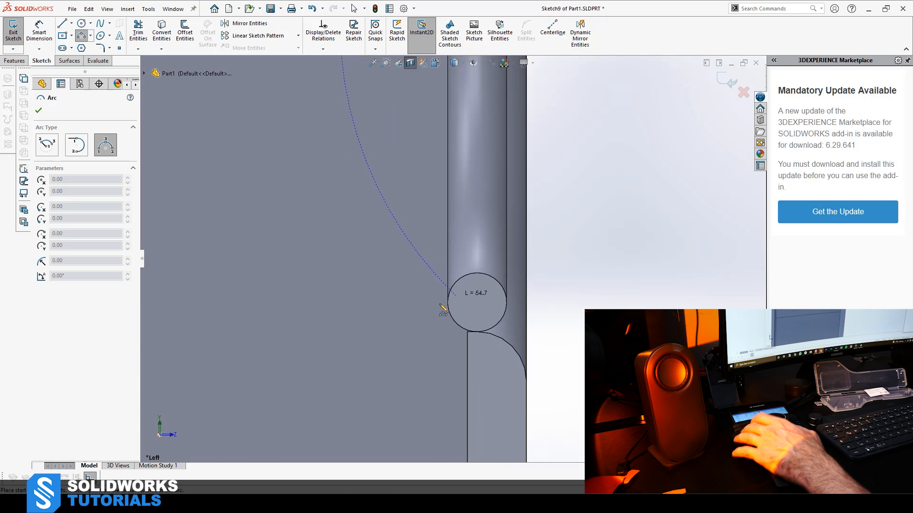
pyautogui.click(451, 314)
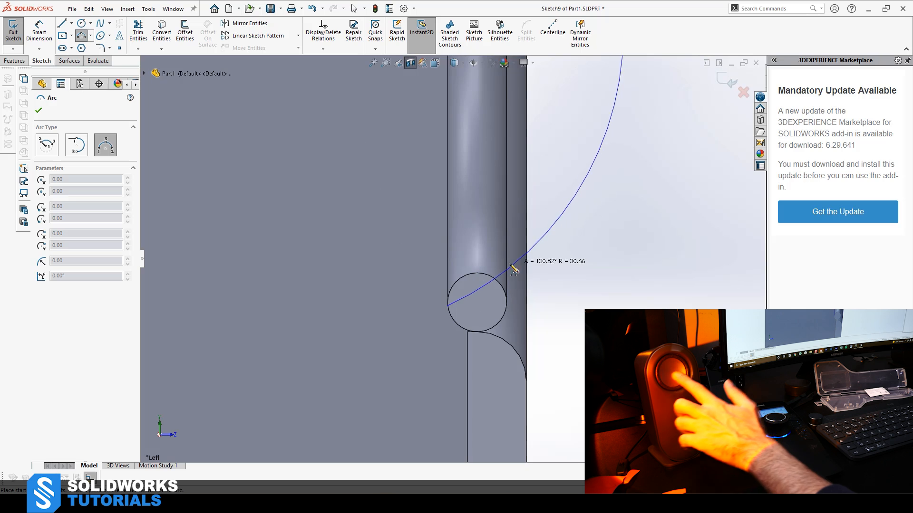
pyautogui.scroll(4, 422, 241)
pyautogui.scroll(-4, 446, 220)
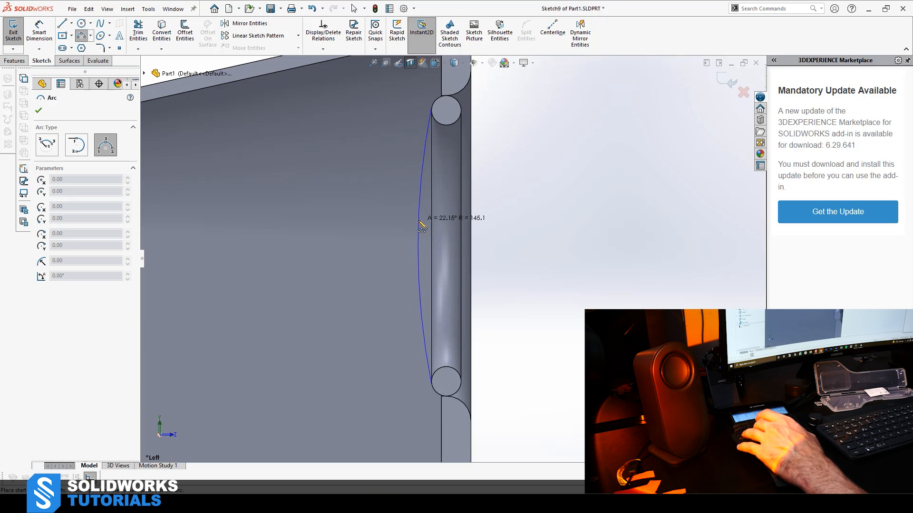
pyautogui.click(419, 221)
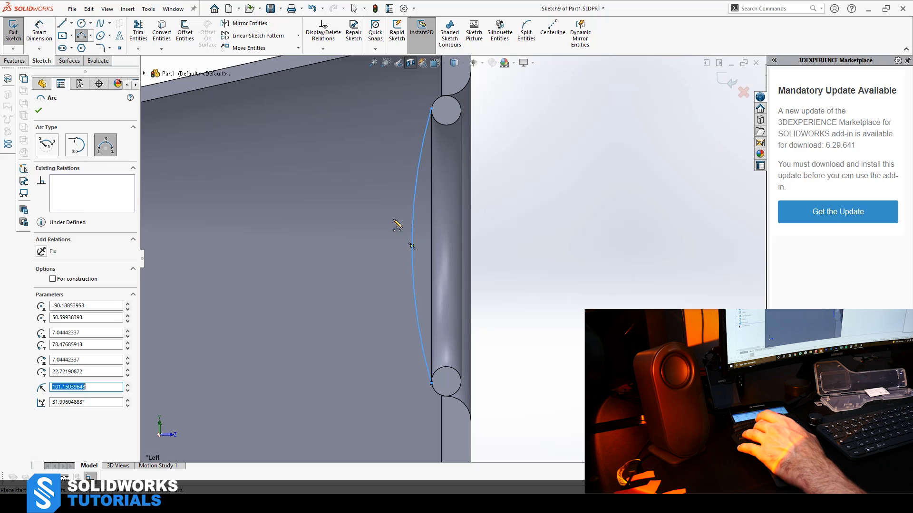
pyautogui.press('Escape')
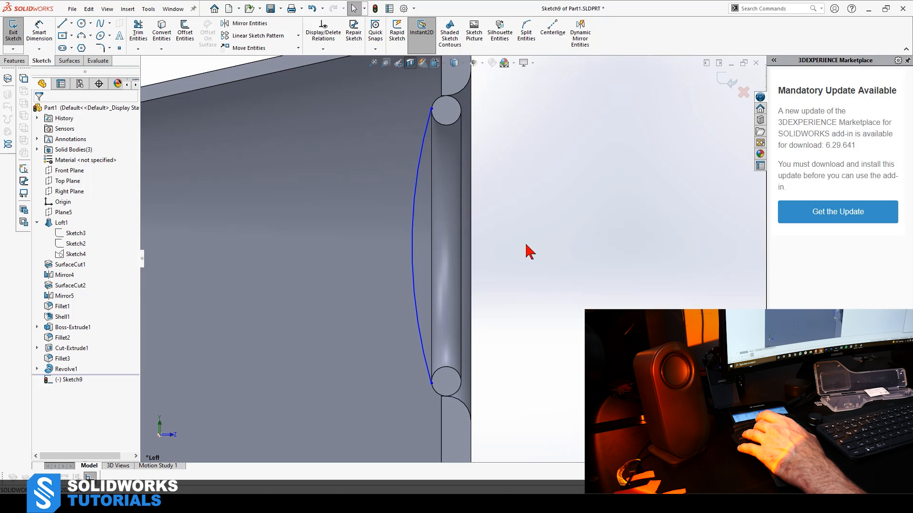
# Dimension the arc's length as 52 mm.
pyautogui.click(431, 110)
pyautogui.click(431, 383)
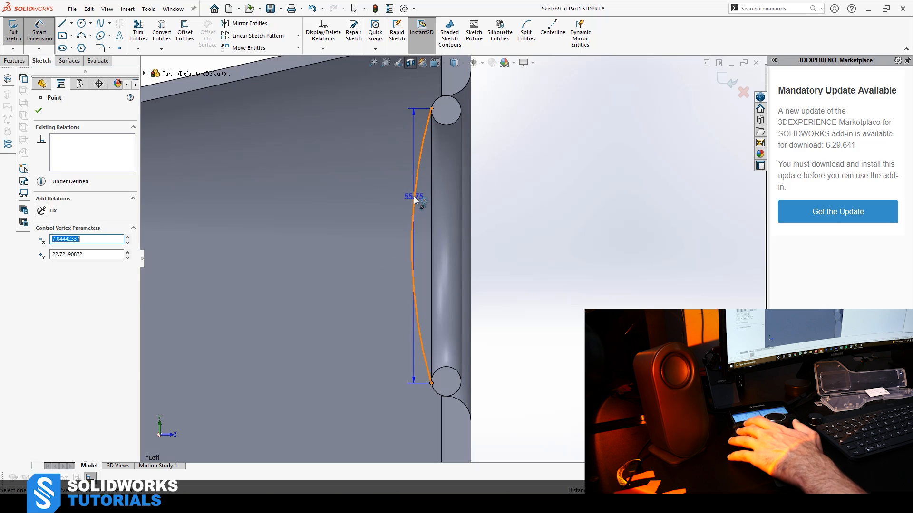
pyautogui.click(356, 208)
pyautogui.write('52')
pyautogui.press('Return')
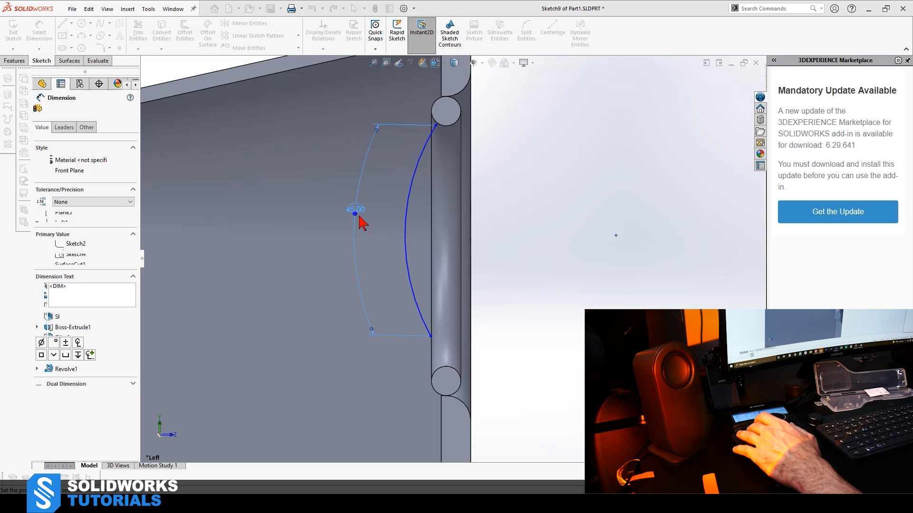
pyautogui.press('Escape')
# Move the arc's endpoints onto the upper and lower ring sections and fix the upper endpoint.
pyautogui.moveTo(409, 109); pyautogui.dragTo(437, 122)
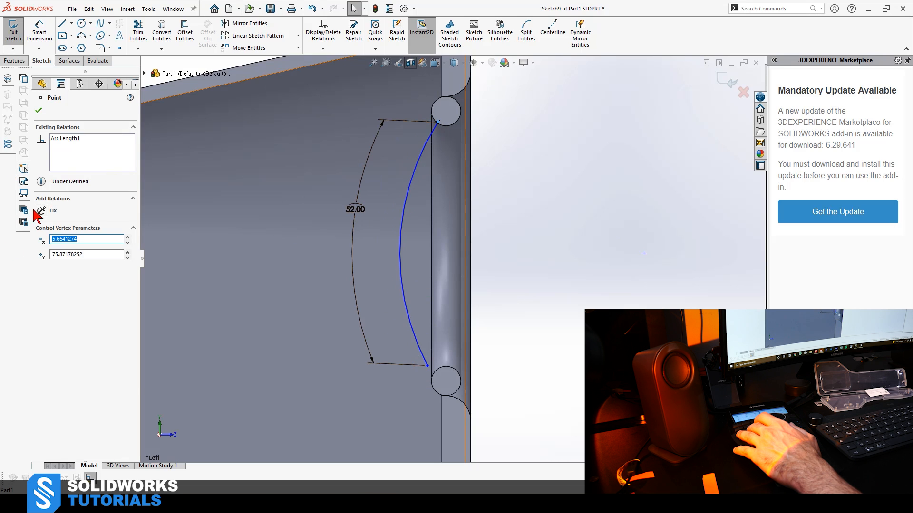
pyautogui.moveTo(427, 365)
pyautogui.mouseDown()
pyautogui.moveTo(445, 374)
pyautogui.moveTo(434, 374)
pyautogui.mouseUp()
pyautogui.click(438, 122)
pyautogui.click(47, 212)
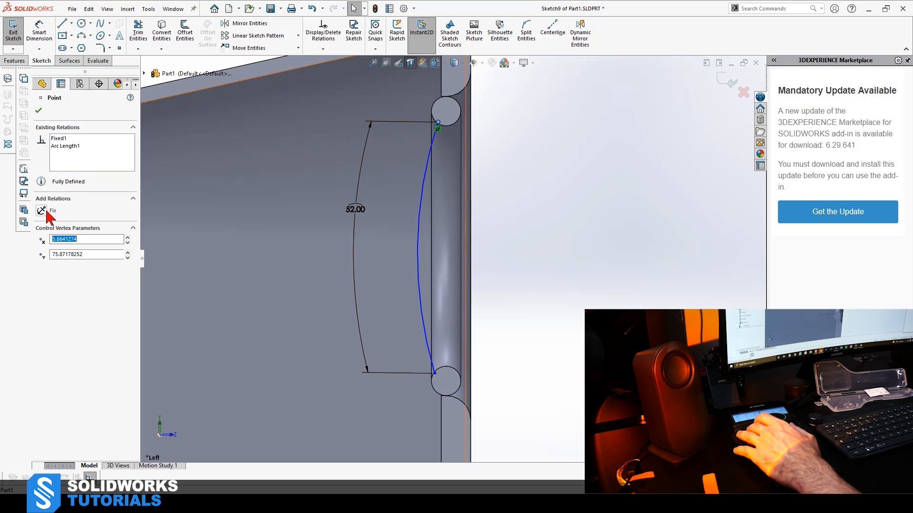
# Remove the fix relation from the arc's upper endpoint and make the arc's two endpoints vertically aligned.
pyautogui.press('Delete')
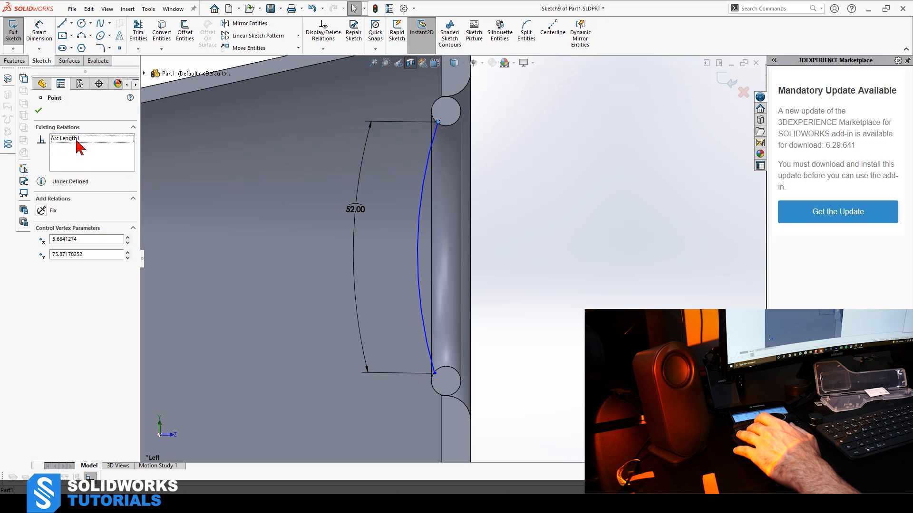
pyautogui.click(490, 223)
pyautogui.moveTo(439, 122)
pyautogui.mouseDown()
pyautogui.moveTo(430, 118)
pyautogui.moveTo(438, 122)
pyautogui.mouseUp()
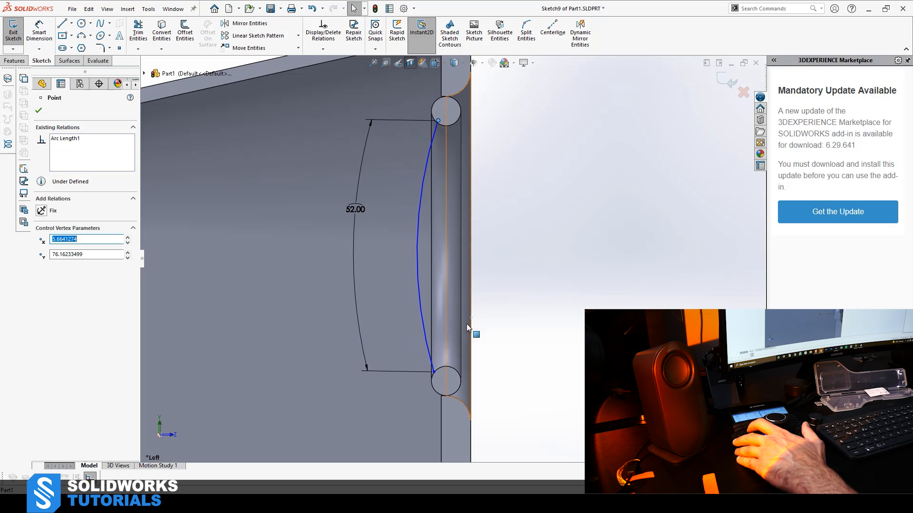
pyautogui.keyDown('ctrl'); pyautogui.click(433, 372); pyautogui.keyUp('ctrl')
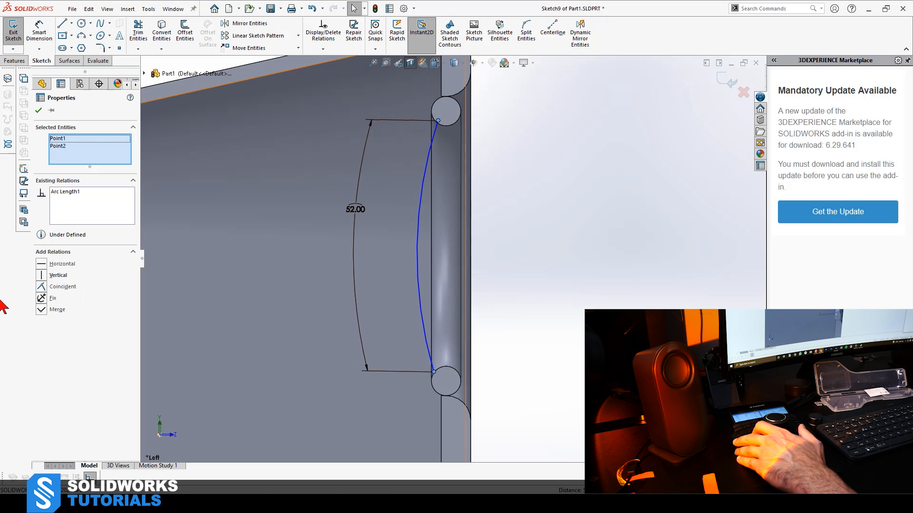
pyautogui.click(40, 276)
pyautogui.click(575, 253)
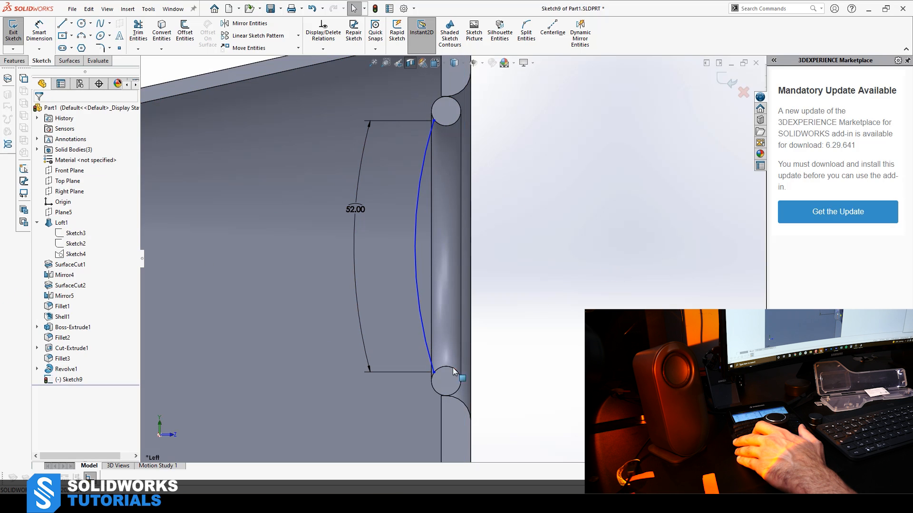
# Reposition the arc's endpoints so they sit just inside the upper and lower ring sections.
pyautogui.moveTo(433, 374)
pyautogui.mouseDown()
pyautogui.moveTo(446, 375)
pyautogui.moveTo(437, 375)
pyautogui.mouseUp()
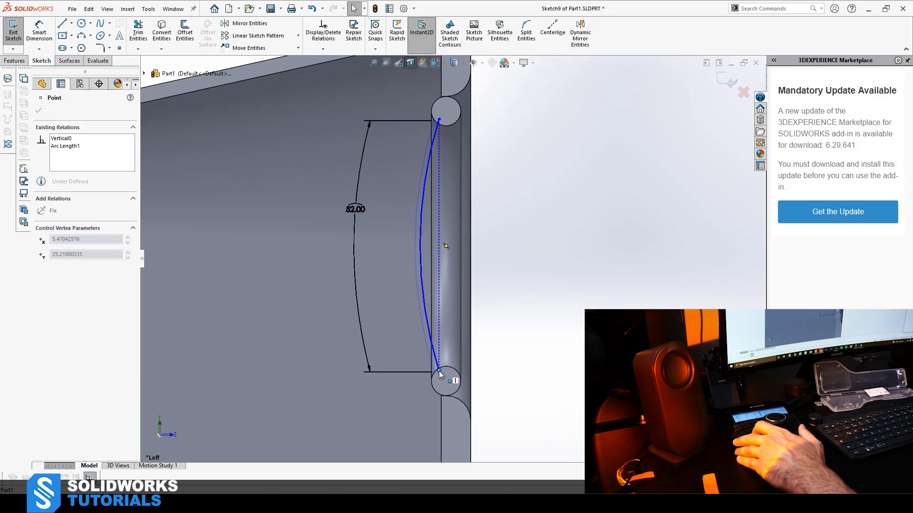
pyautogui.press('Escape')
pyautogui.moveTo(438, 124); pyautogui.dragTo(440, 119)
pyautogui.press('Escape')
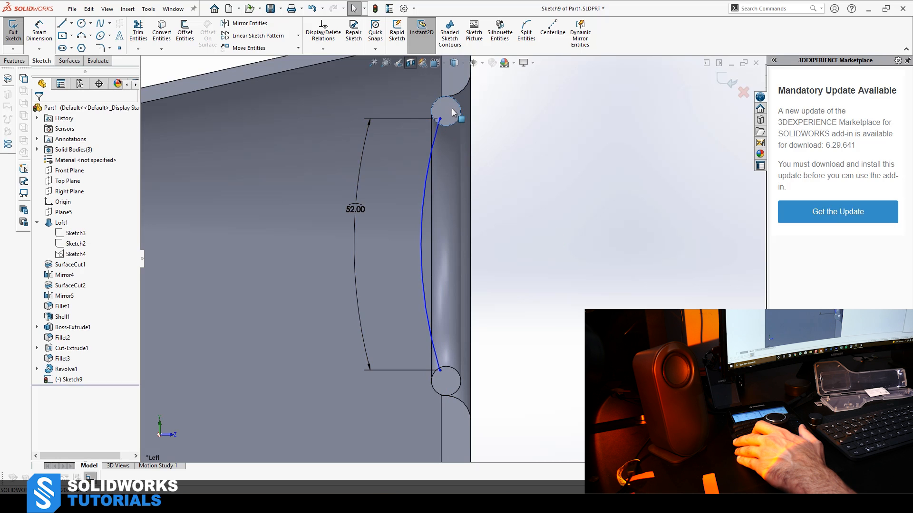
pyautogui.moveTo(440, 374); pyautogui.dragTo(438, 372)
pyautogui.click(543, 290)
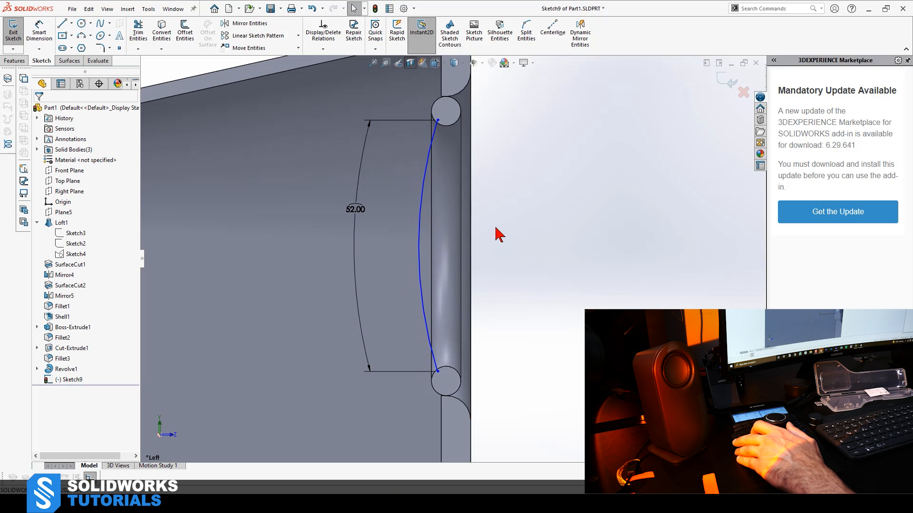
# Fix the arc's upper endpoint in place and try moving its lower endpoint.
pyautogui.click(438, 121)
pyautogui.click(41, 211)
pyautogui.click(593, 217)
pyautogui.scroll(-1, 433, 174)
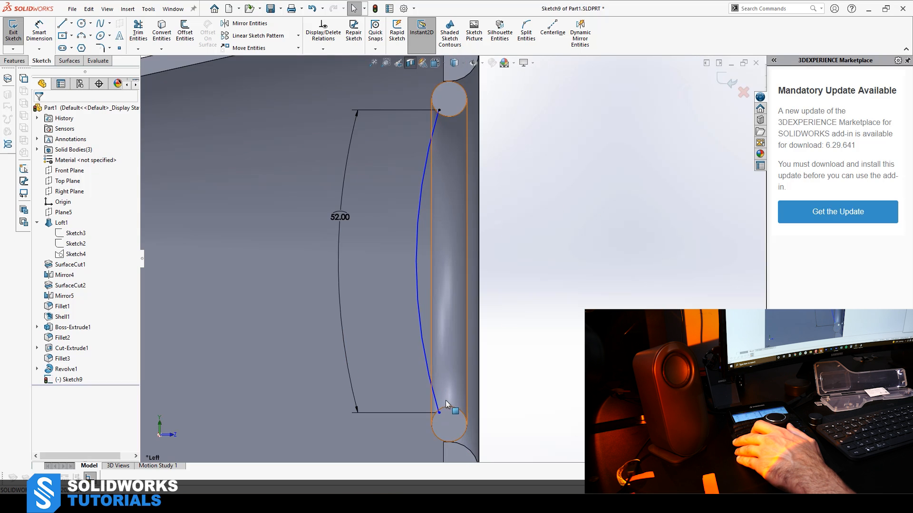
pyautogui.moveTo(439, 418); pyautogui.dragTo(485, 399)
pyautogui.click(570, 269)
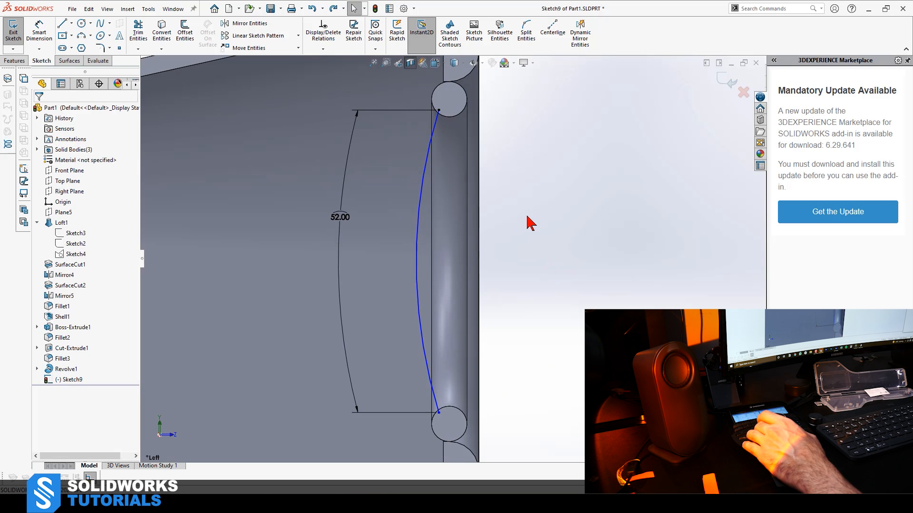
# Offset the arc by 1 mm in the reversed direction, away from the speaker's front, with a dimension added.
pyautogui.click(186, 33)
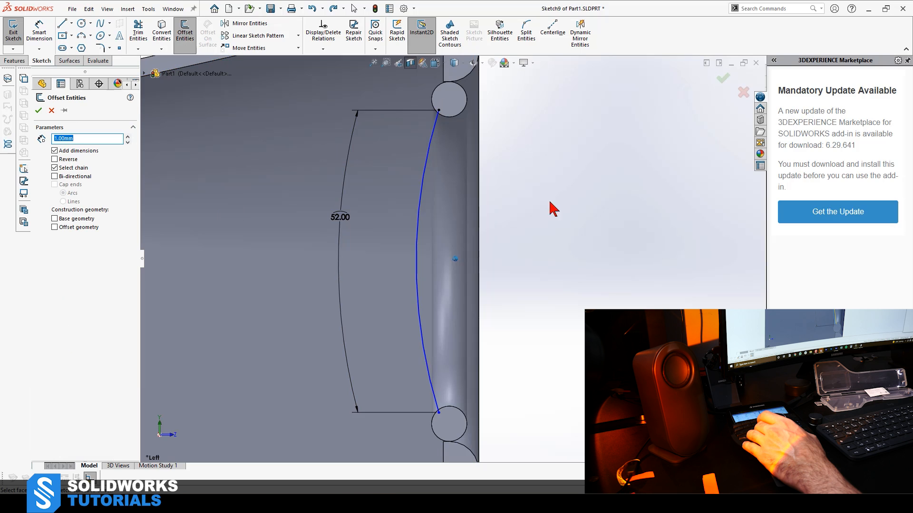
pyautogui.click(426, 147)
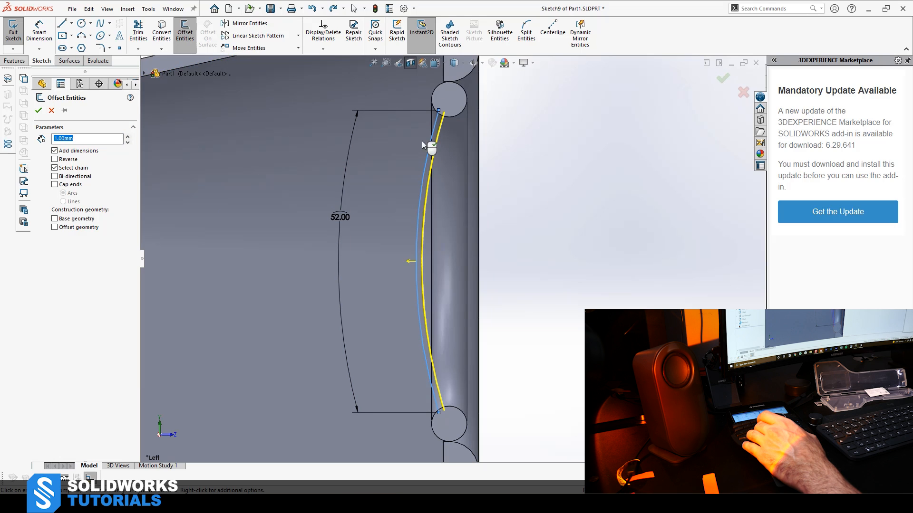
pyautogui.click(55, 160)
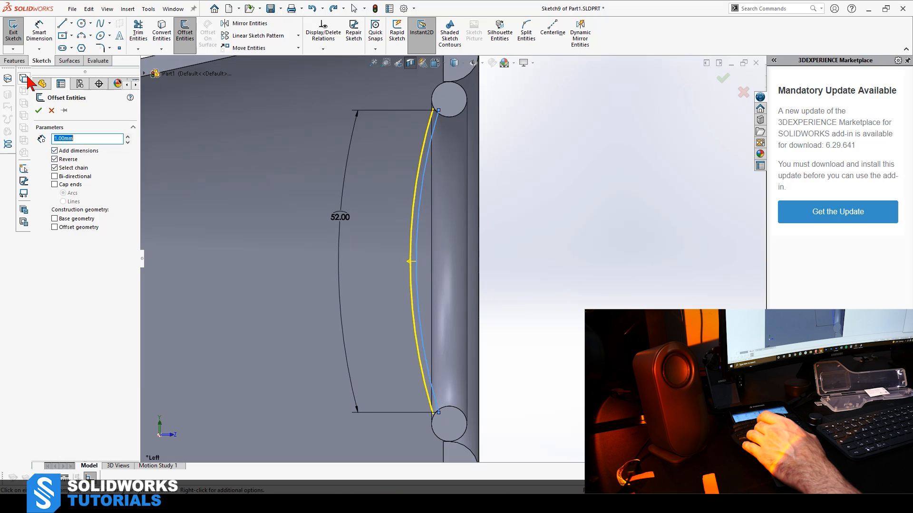
pyautogui.click(38, 111)
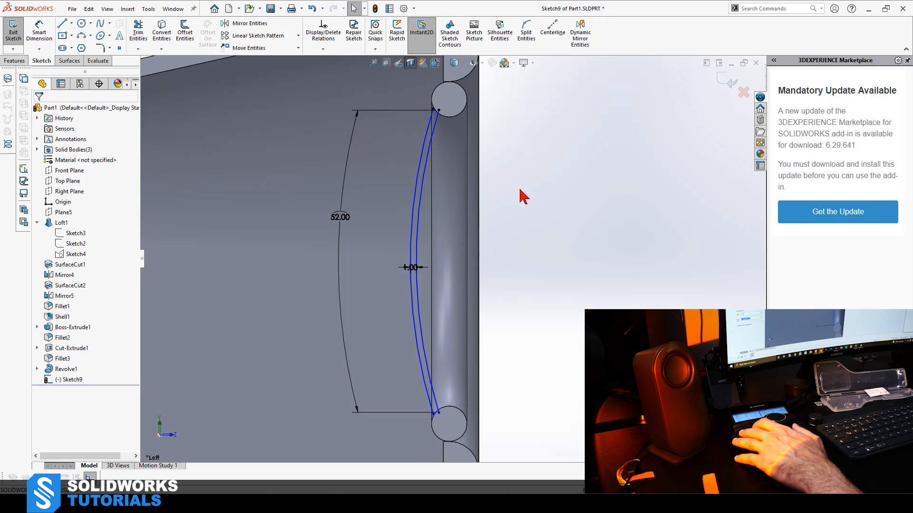
# Close the upper ends of the two offset arcs with a short line.
pyautogui.press('l')
pyautogui.click(438, 110)
pyautogui.click(433, 109)
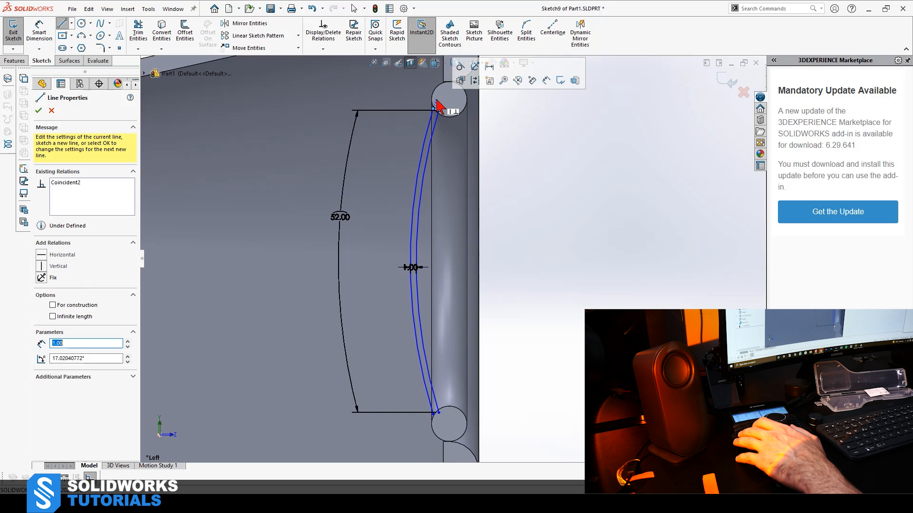
pyautogui.click(62, 23)
pyautogui.press('Escape')
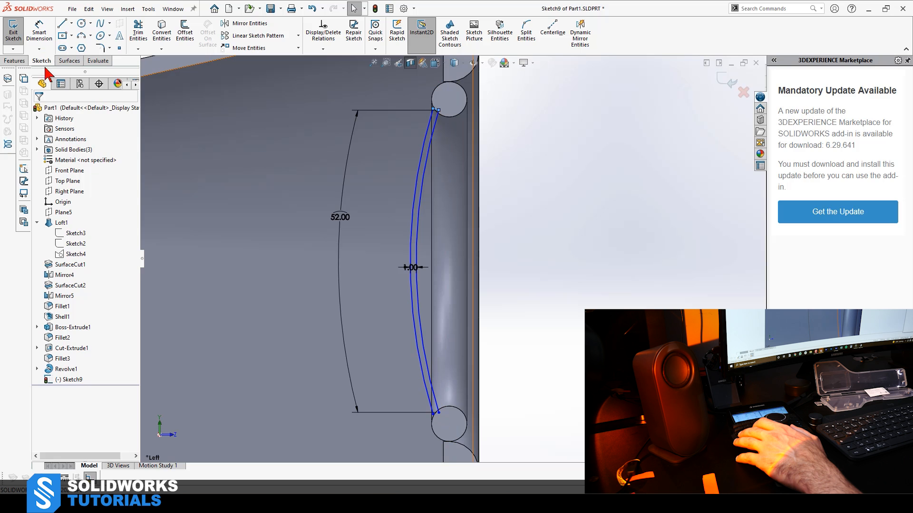
# Connect the midpoints of the two arcs with a 1 mm horizontal line.
pyautogui.click(63, 23)
pyautogui.scroll(-3, 380, 276)
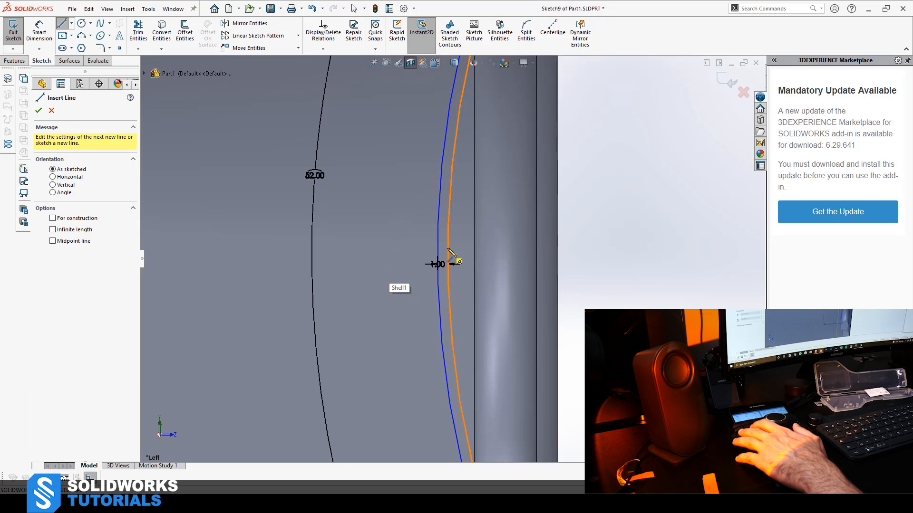
pyautogui.click(442, 254)
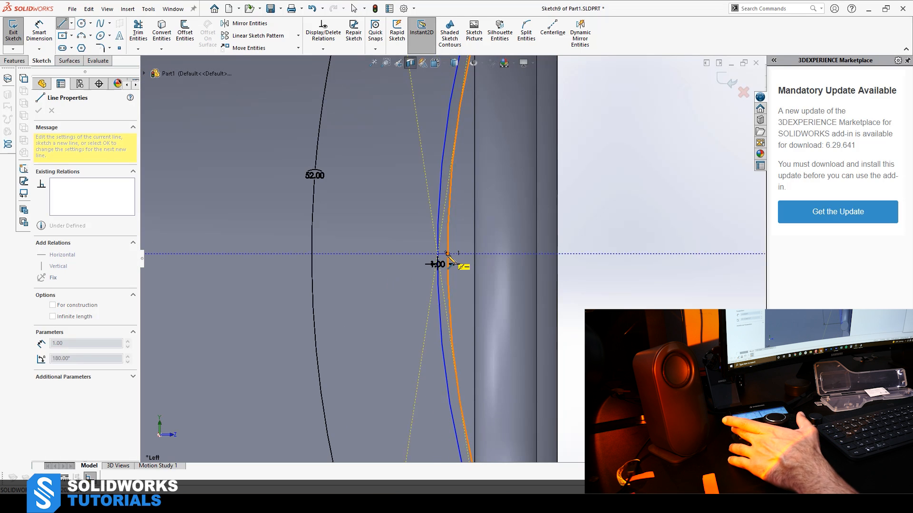
pyautogui.scroll(3, 450, 258)
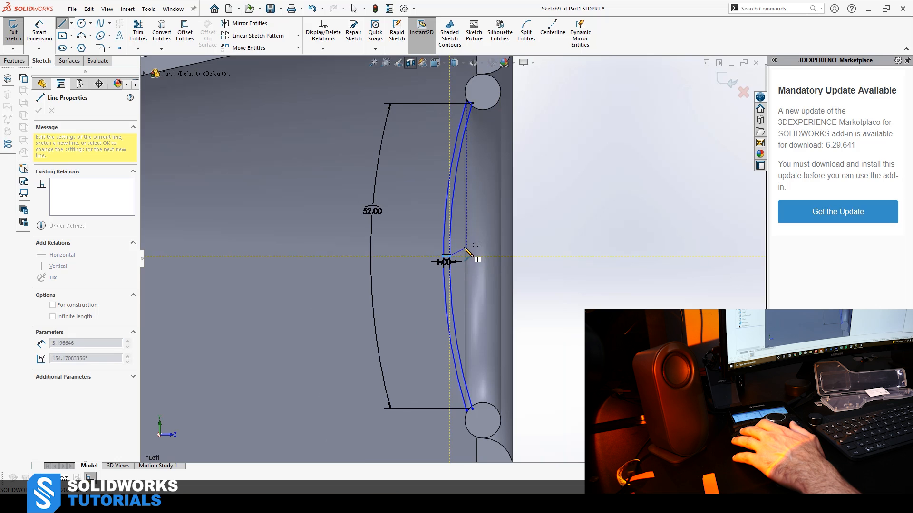
pyautogui.press('Escape')
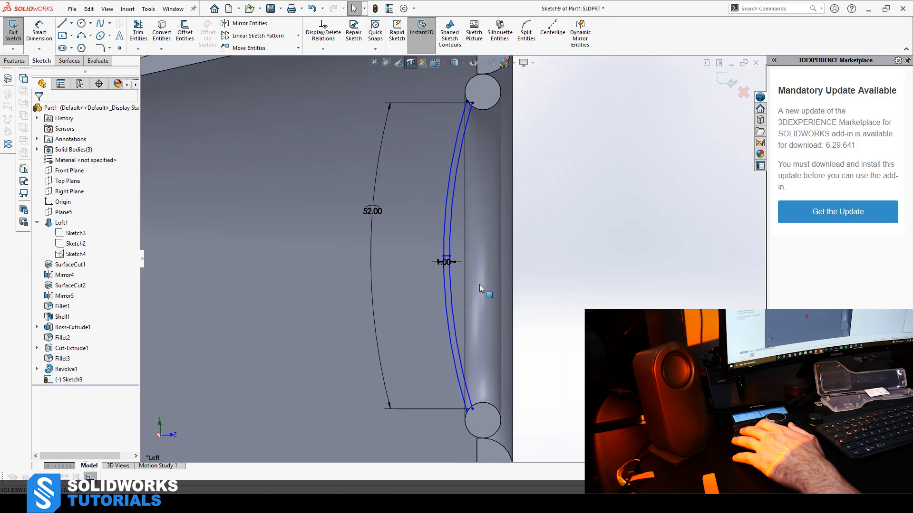
# Trim away the lower half of both arcs below the horizontal line.
pyautogui.click(137, 32)
pyautogui.moveTo(547, 279)
pyautogui.mouseDown()
pyautogui.moveTo(367, 363)
pyautogui.moveTo(300, 373)
pyautogui.mouseUp()
pyautogui.press('Escape')
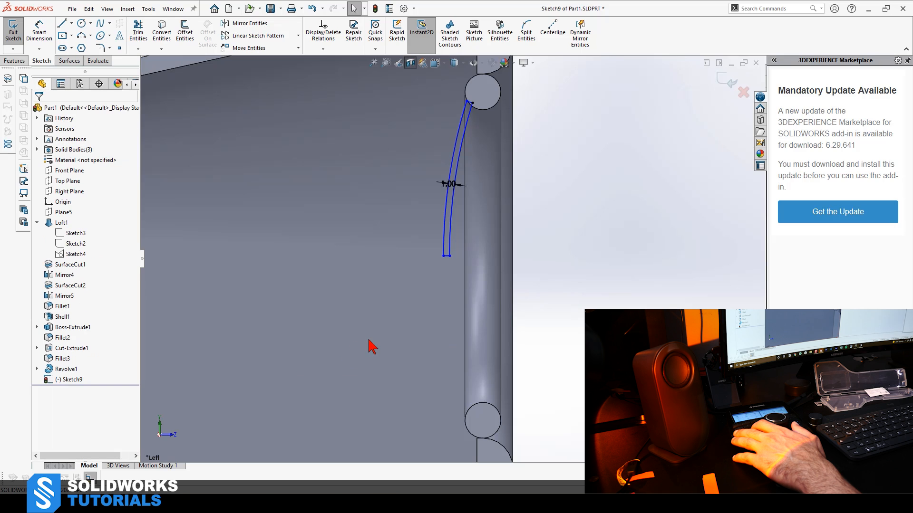
# Revolve the half-cone profile 360 degrees about its short horizontal line as a separate body, without merging the result.
pyautogui.scroll(3, 370, 344)
pyautogui.scroll(-2, 544, 355)
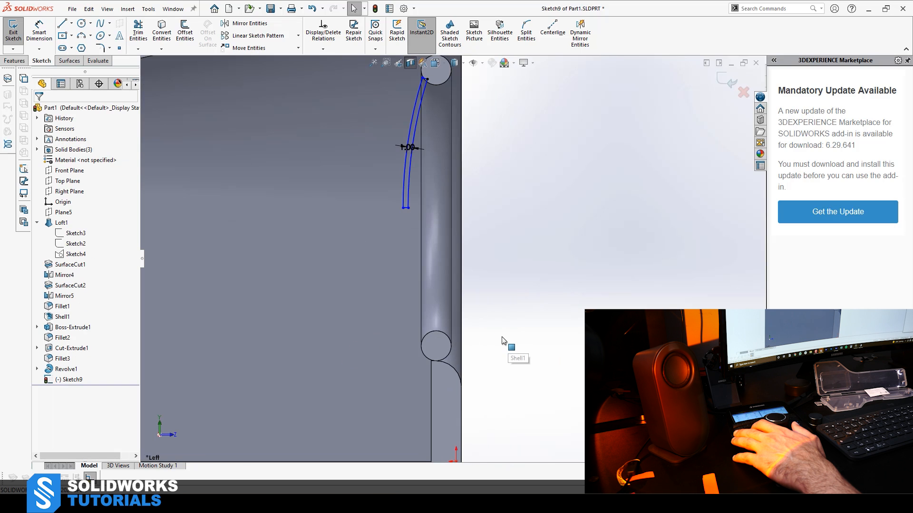
pyautogui.click(13, 60)
pyautogui.click(45, 32)
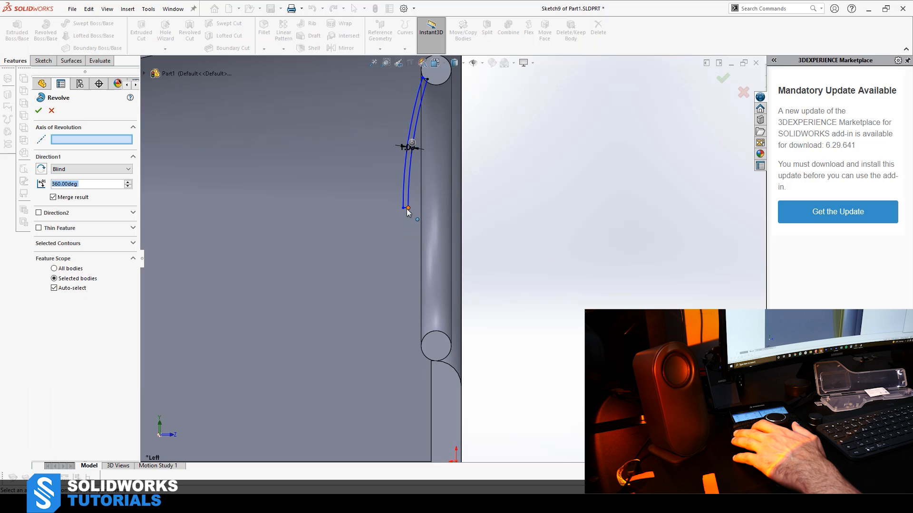
pyautogui.scroll(-2, 408, 212)
pyautogui.click(425, 226)
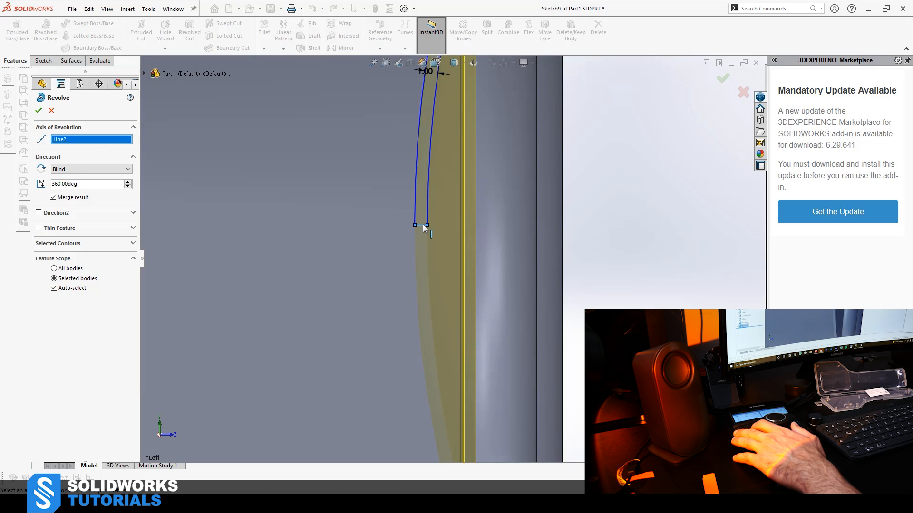
pyautogui.click(86, 197)
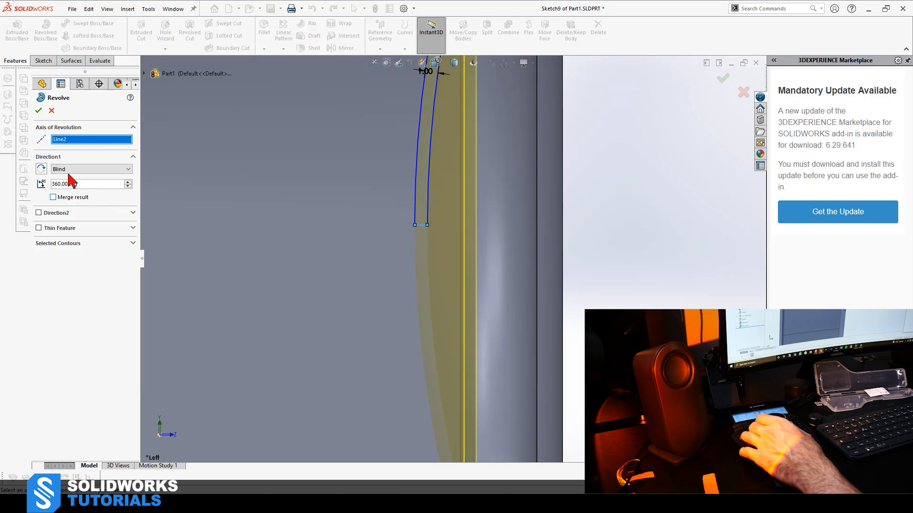
pyautogui.click(38, 111)
# Turn off the section view and view the complete speaker from an angle.
pyautogui.scroll(3, 600, 270)
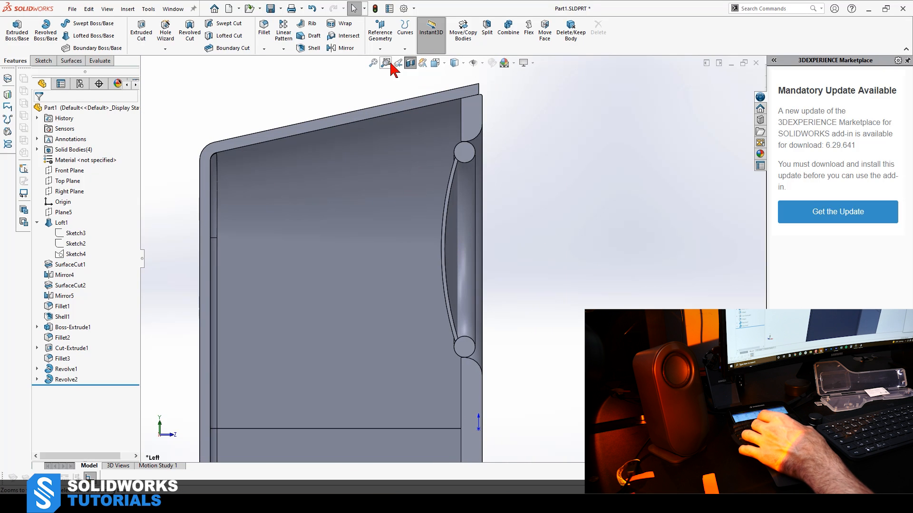
pyautogui.click(410, 63)
pyautogui.click(410, 63)
pyautogui.moveTo(546, 143); pyautogui.dragTo(576, 294, button='middle')
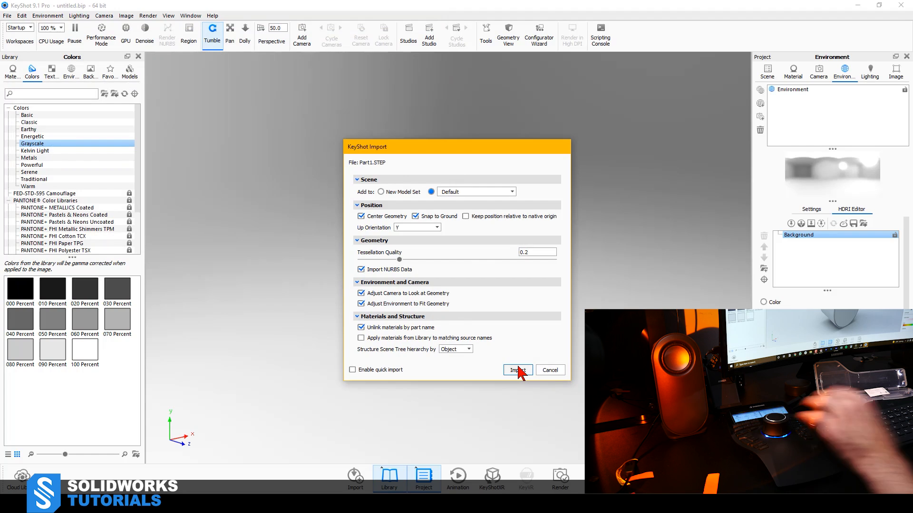
# Switch to KeyShot, import Part1.STEP centered and snapped to ground, and apply the 050 Percent grayscale color to the speaker.
pyautogui.click(518, 370)
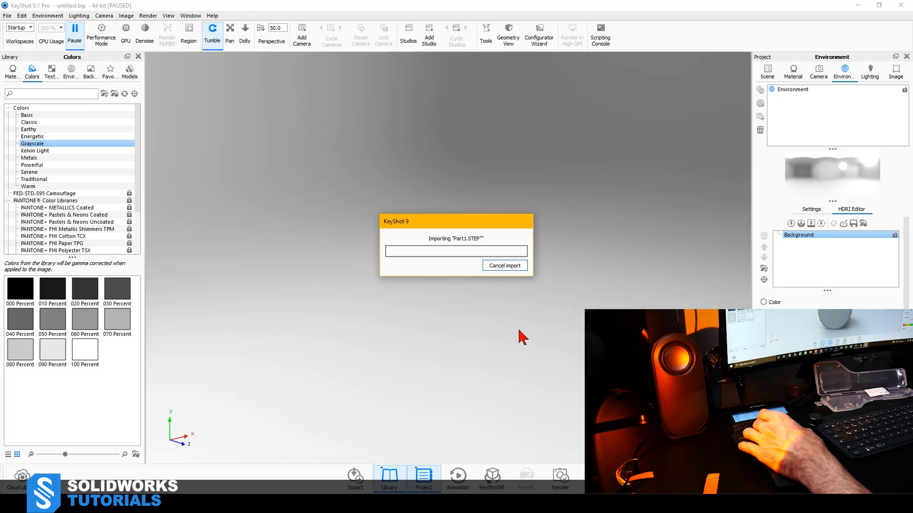
pyautogui.hotkey('shift', 'p')
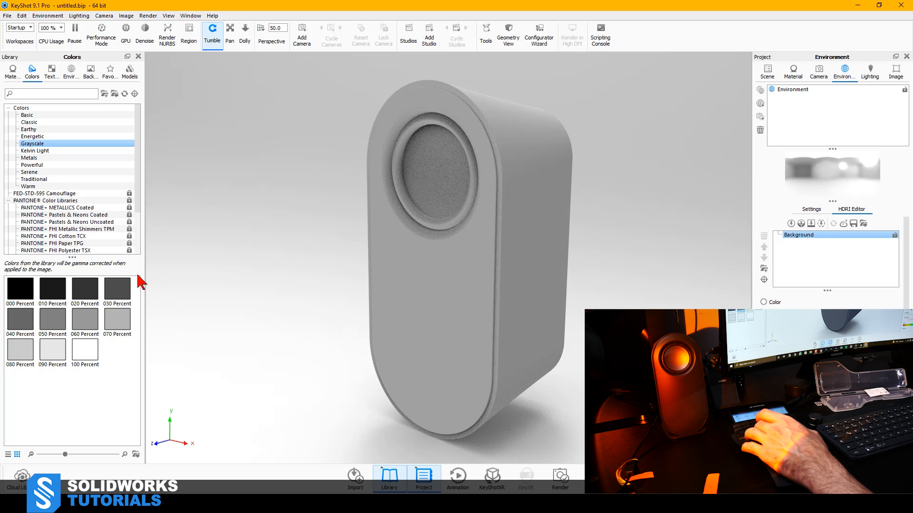
pyautogui.moveTo(52, 321); pyautogui.dragTo(424, 295)
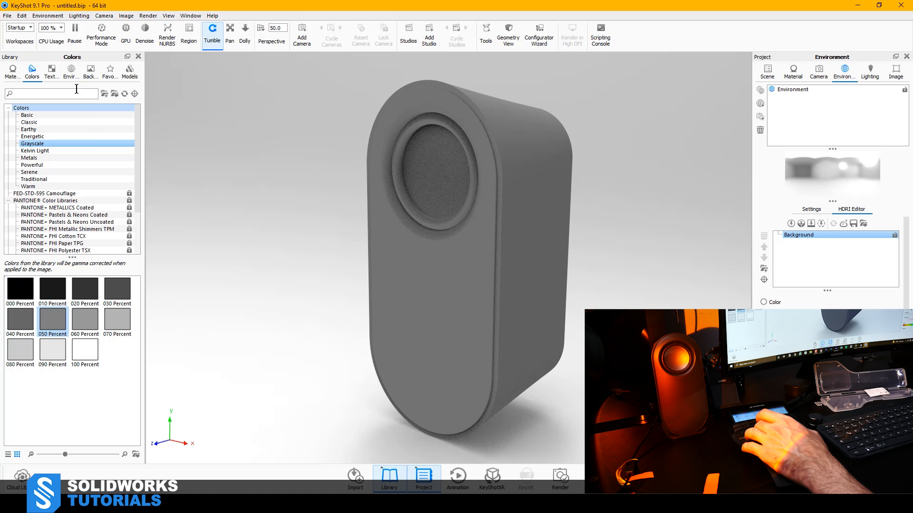
# Isolate the ring's material from the other parts and color the ring 010 Percent grayscale.
pyautogui.rightClick(453, 226)
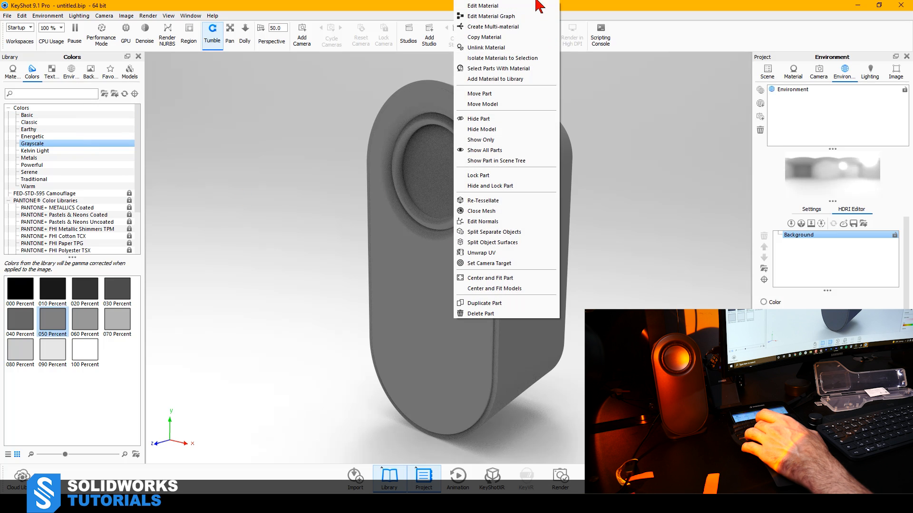
pyautogui.click(523, 59)
pyautogui.moveTo(64, 283); pyautogui.dragTo(437, 224)
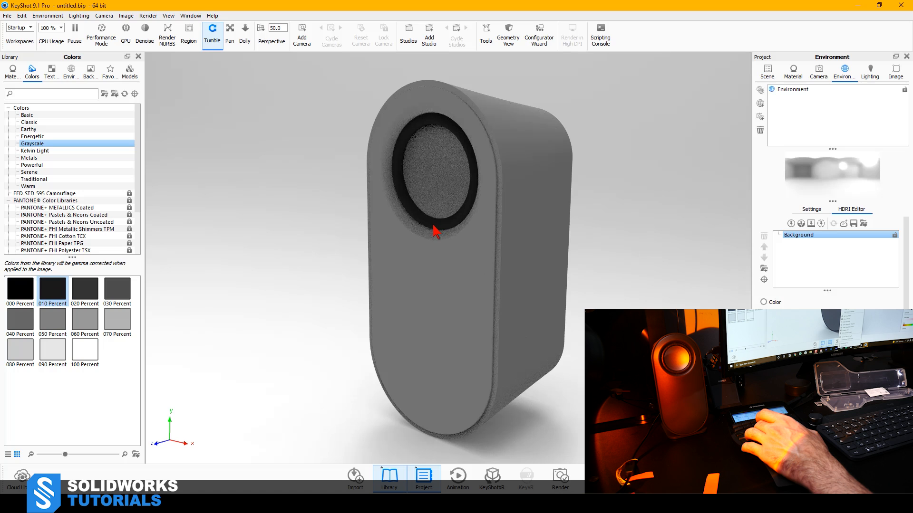
# Isolate the speaker cone's material and color the cone 090 Percent grayscale.
pyautogui.rightClick(462, 184)
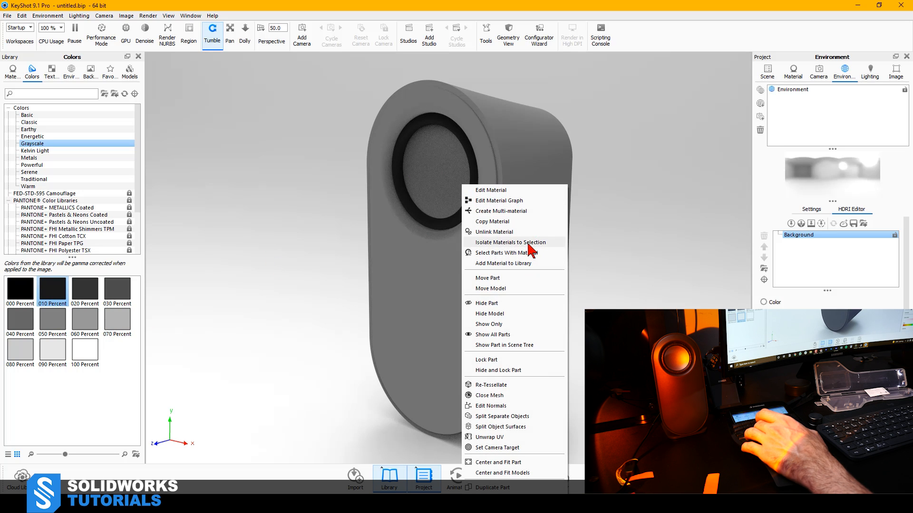
pyautogui.click(512, 241)
pyautogui.moveTo(58, 356); pyautogui.dragTo(436, 189)
pyautogui.moveTo(712, 280); pyautogui.dragTo(662, 261)
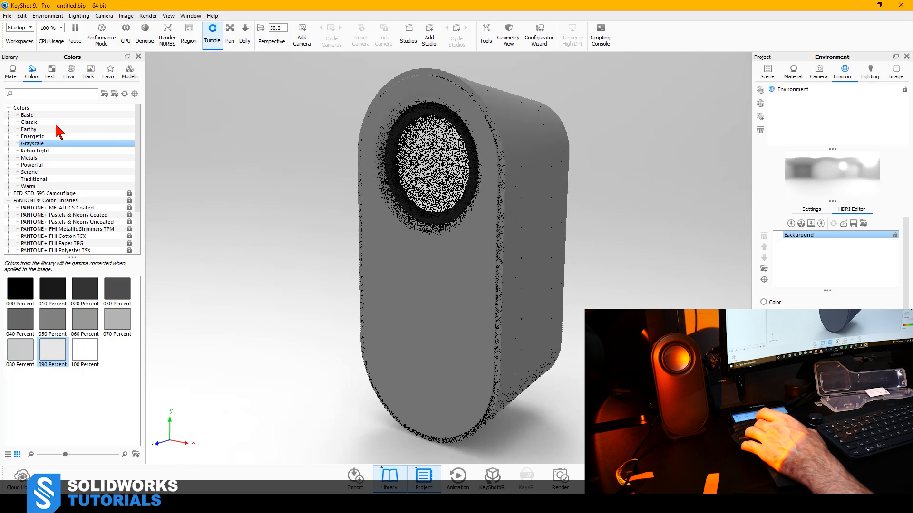
# Apply a textured grey soft material from the Plastic library to the speaker body and color it 050 Percent grayscale.
pyautogui.click(13, 71)
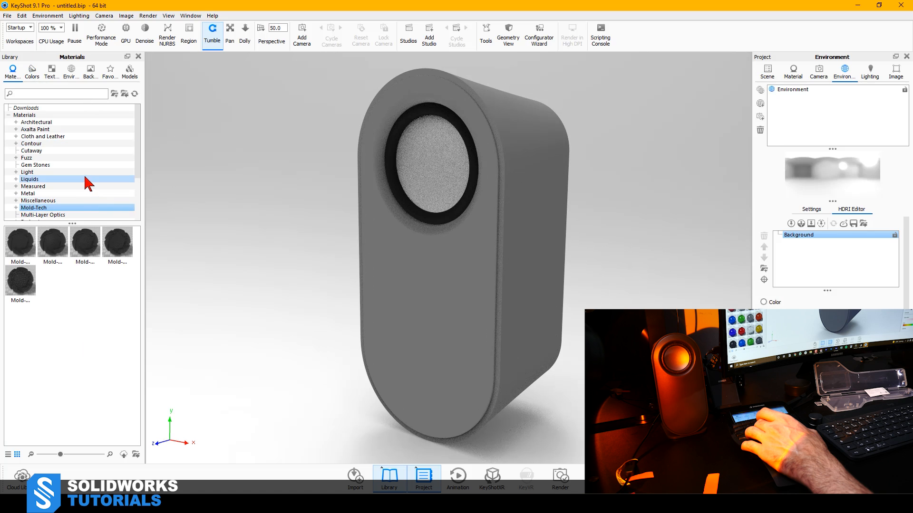
pyautogui.scroll(-3, 71, 169)
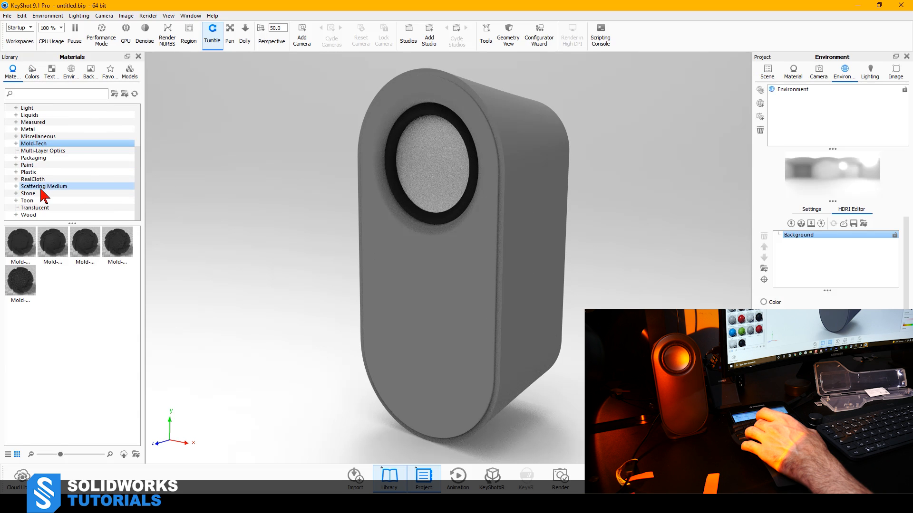
pyautogui.click(47, 172)
pyautogui.scroll(-5, 88, 285)
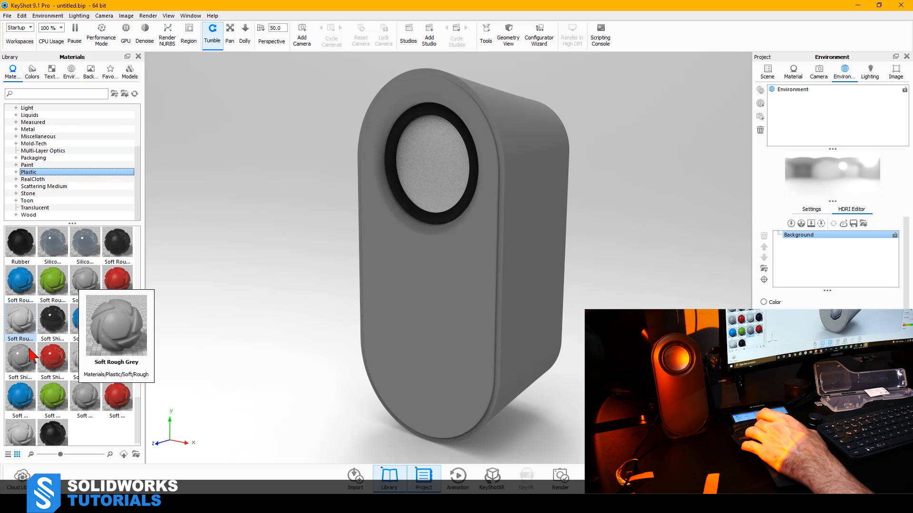
pyautogui.moveTo(98, 415); pyautogui.dragTo(408, 338)
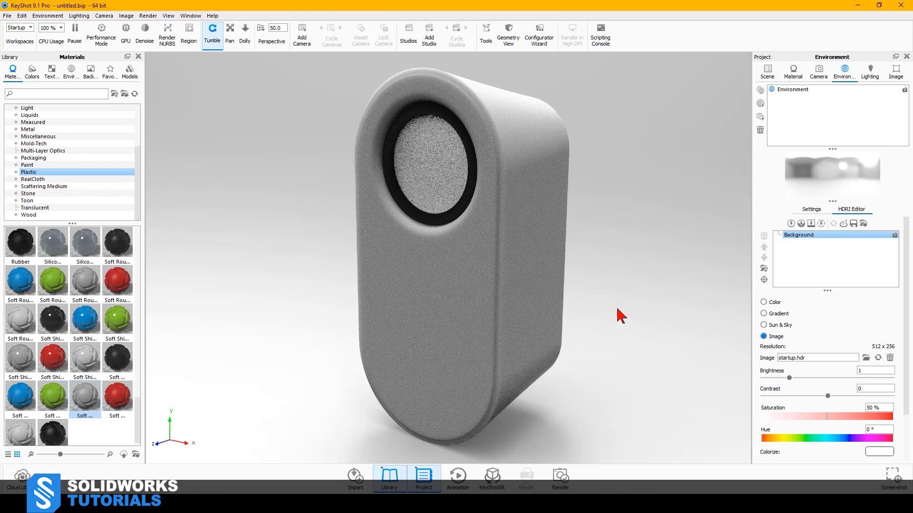
pyautogui.click(37, 78)
pyautogui.moveTo(52, 319); pyautogui.dragTo(464, 342)
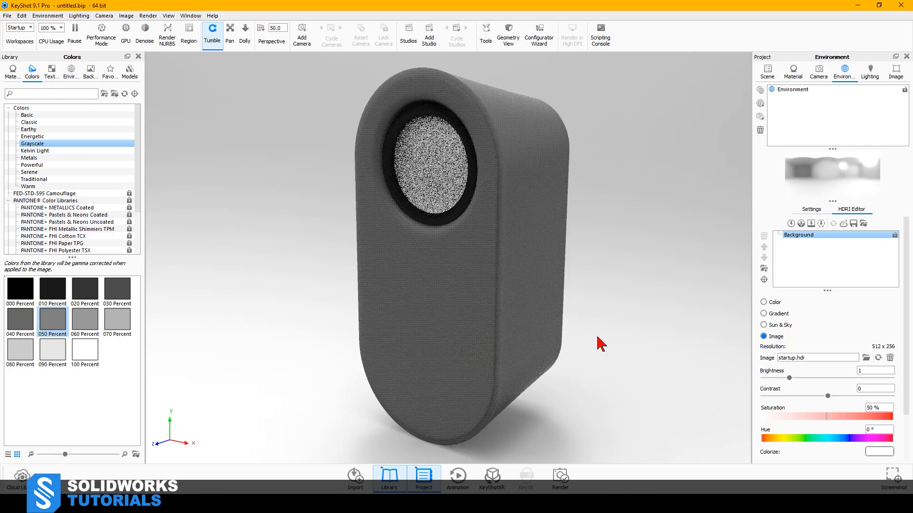